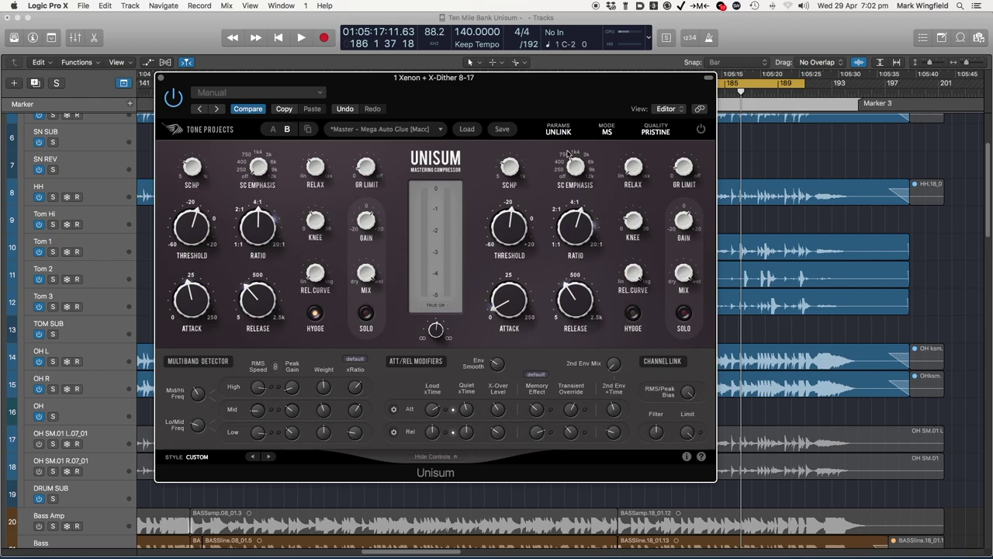
Play the loop and compare the Mega Auto Glue compressor setting with its bypassed sound several times, and stop playback
{"action": "mouse_move", "coordinate": [629, 80]}
{"action": "left_mouse_down"}
{"action": "mouse_move", "coordinate": [613, 93]}
{"action": "mouse_move", "coordinate": [613, 84]}
{"action": "left_mouse_up"}
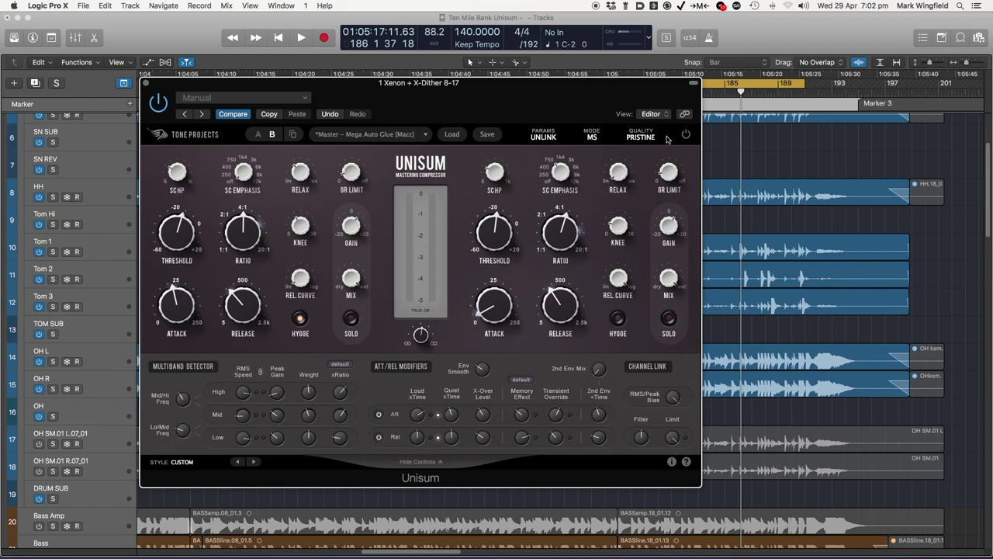
{"action": "key", "text": "space"}
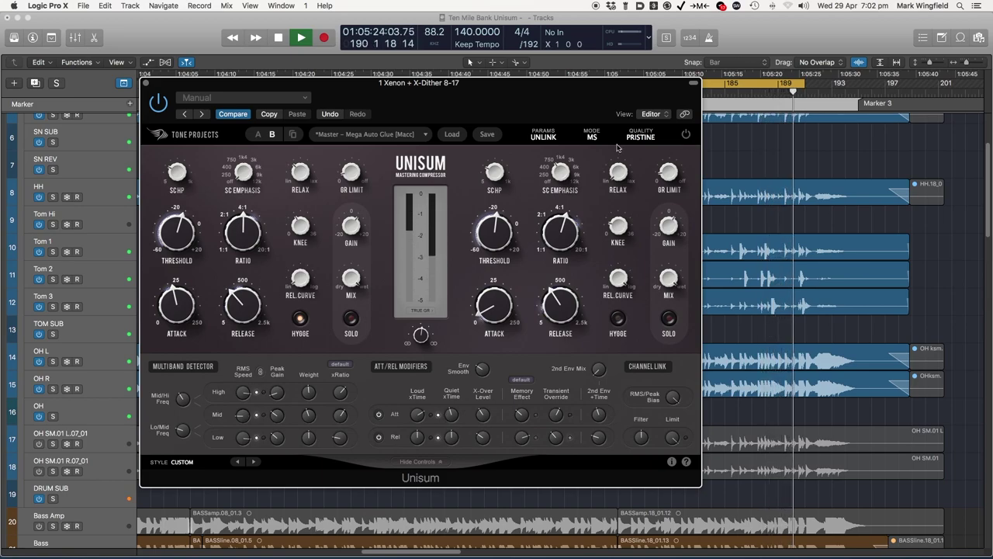
{"action": "left_click", "coordinate": [686, 136]}
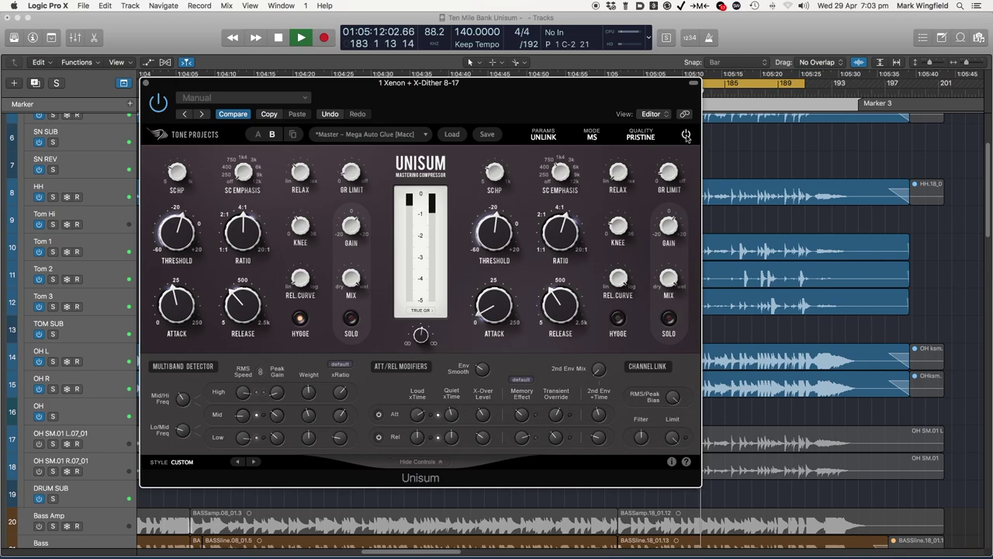
{"action": "left_click", "coordinate": [686, 136]}
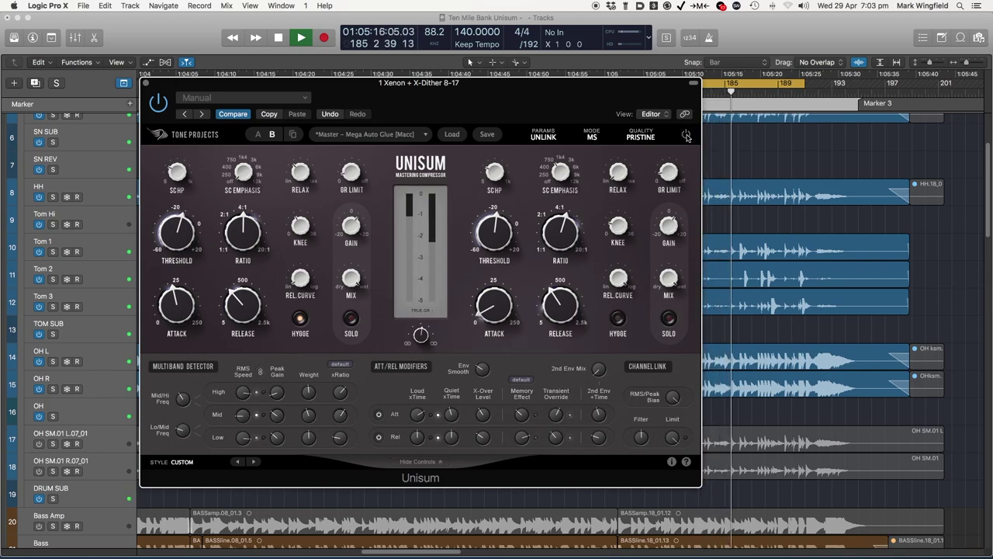
{"action": "left_click", "coordinate": [686, 136]}
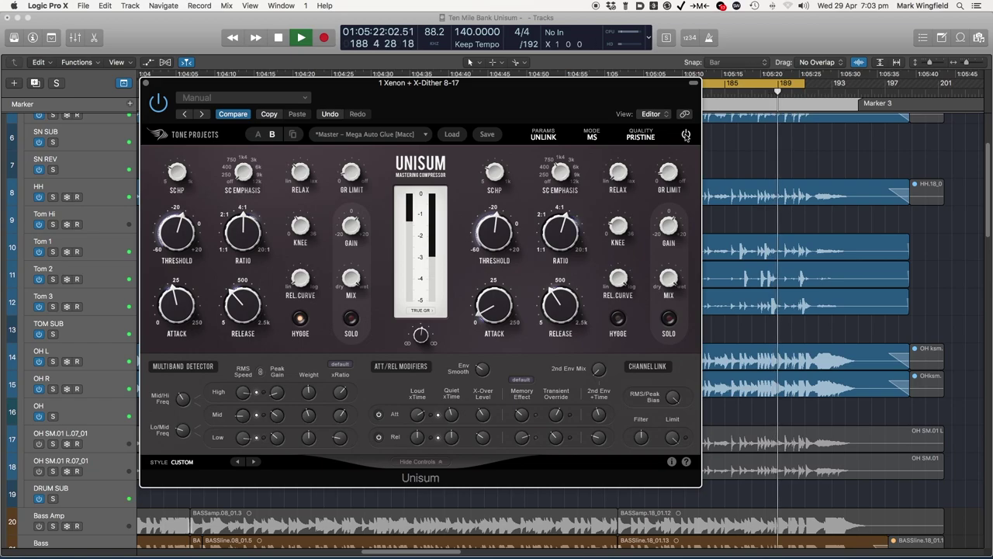
{"action": "left_click", "coordinate": [686, 136]}
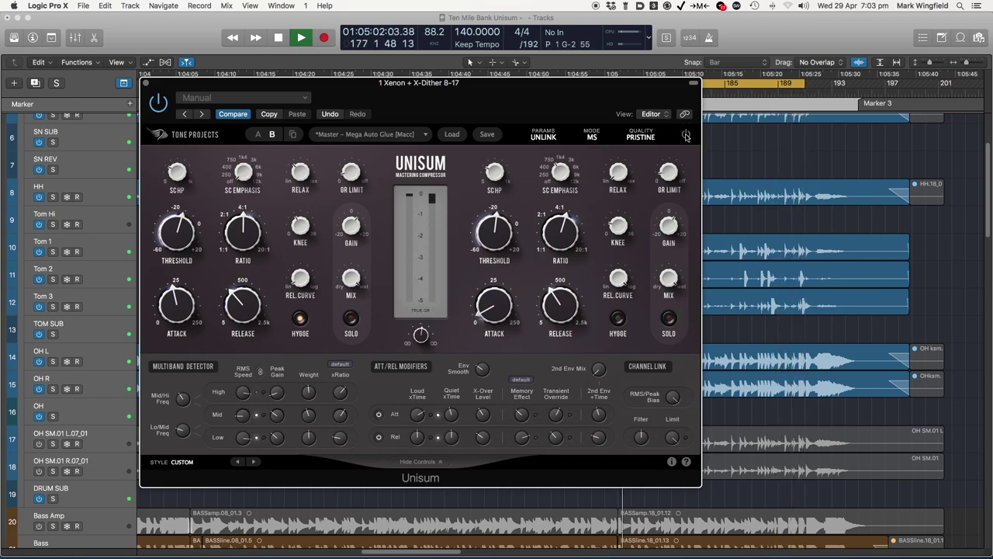
{"action": "left_click", "coordinate": [686, 136]}
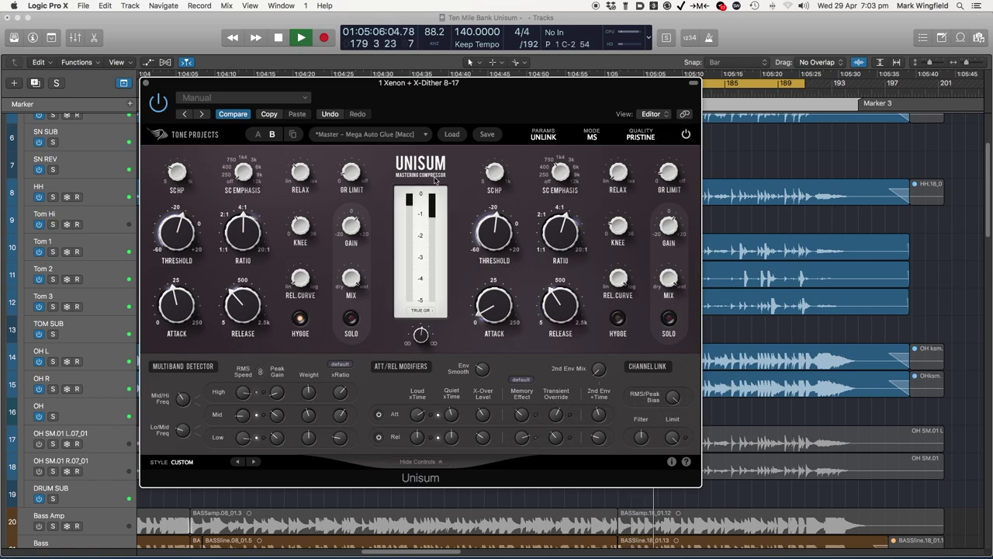
{"action": "left_click", "coordinate": [686, 135]}
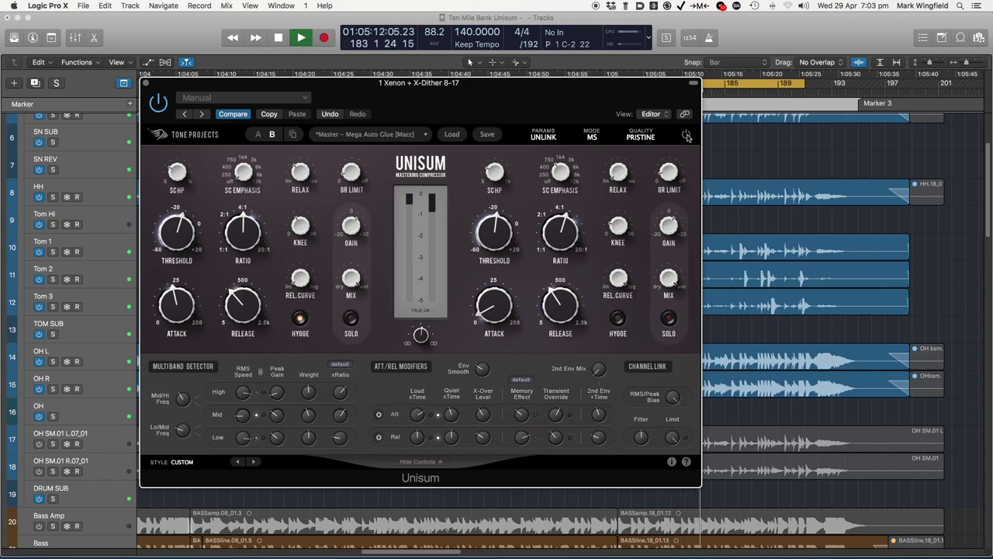
{"action": "left_click", "coordinate": [687, 136]}
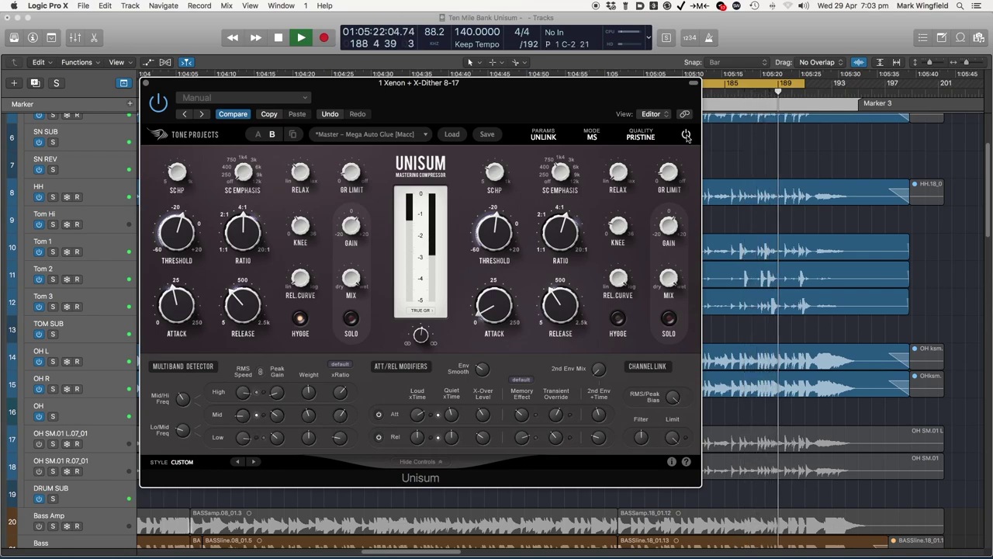
{"action": "key", "text": "space"}
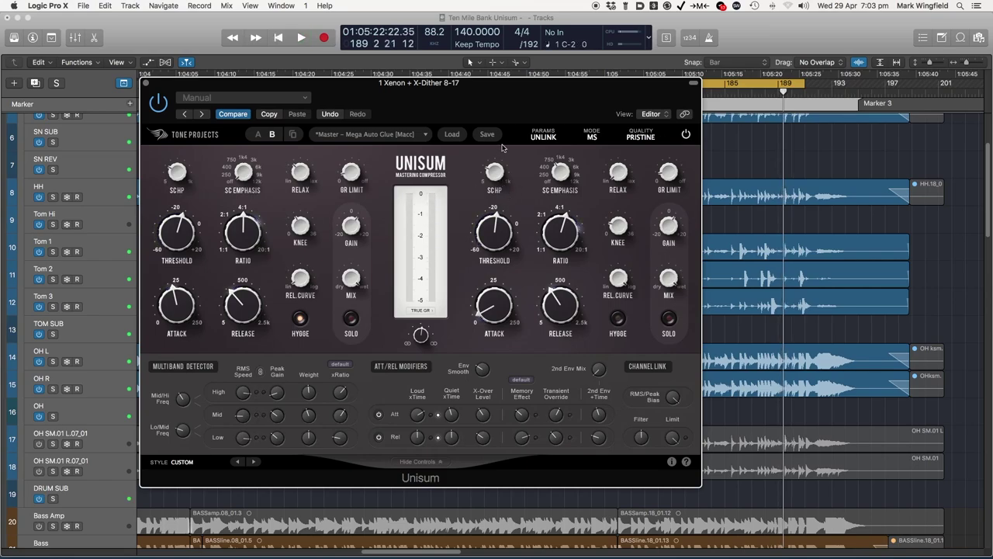
Load the saved "Punch and Glue 1" setting into the Unisum compressor
{"action": "mouse_move", "coordinate": [438, 237]}
{"action": "left_click_drag", "start_coordinate": [483, 88], "coordinate": [492, 88]}
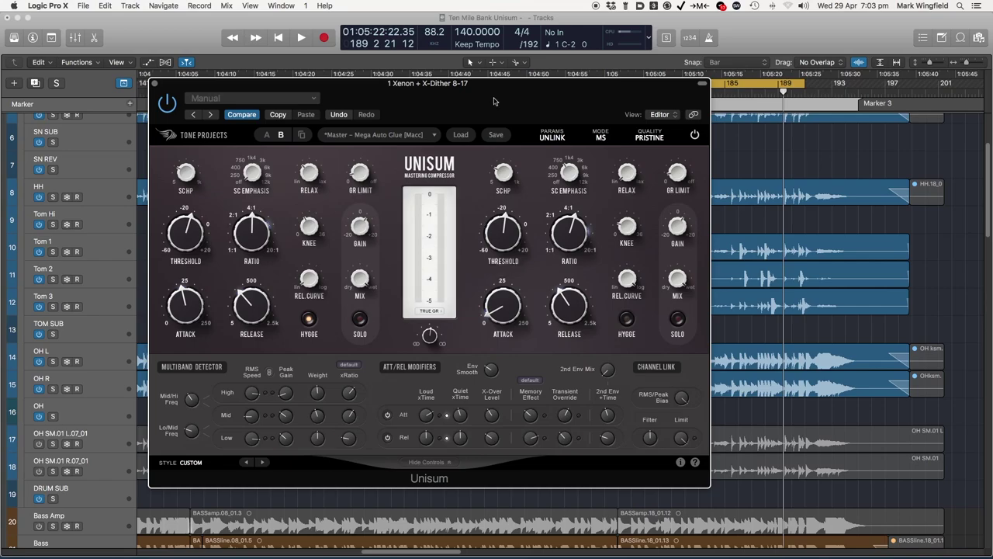
{"action": "left_click_drag", "start_coordinate": [491, 85], "coordinate": [493, 85]}
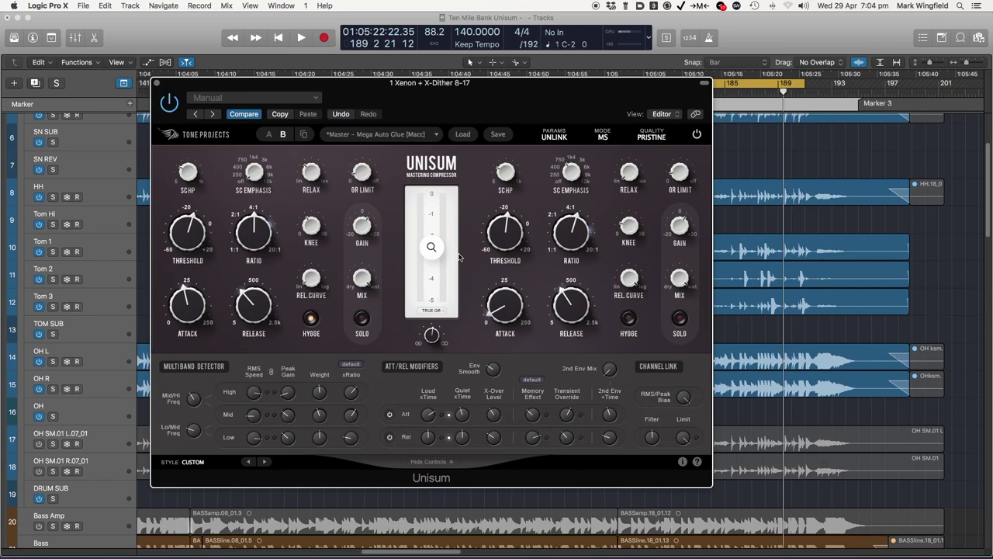
{"action": "left_click_drag", "start_coordinate": [501, 84], "coordinate": [527, 70]}
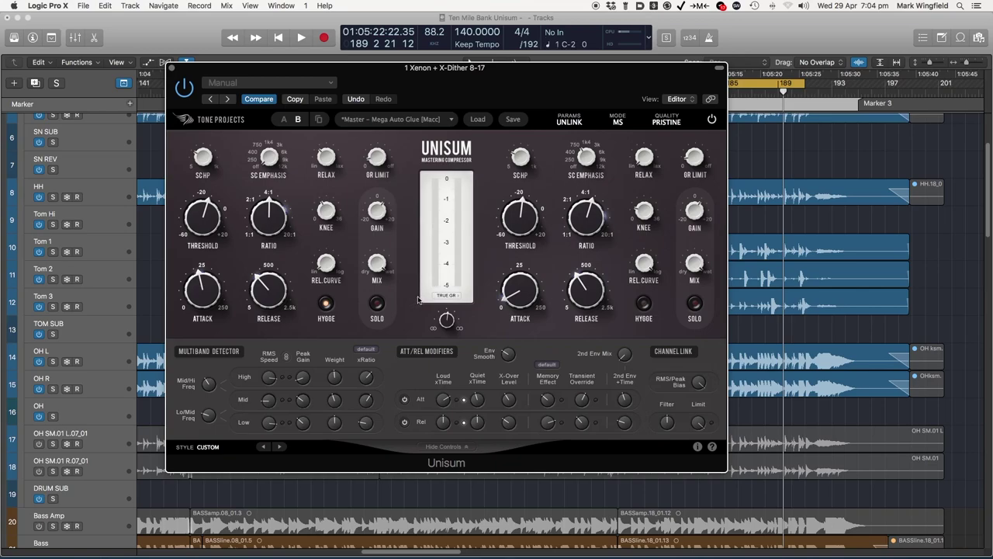
{"action": "left_click", "coordinate": [329, 83]}
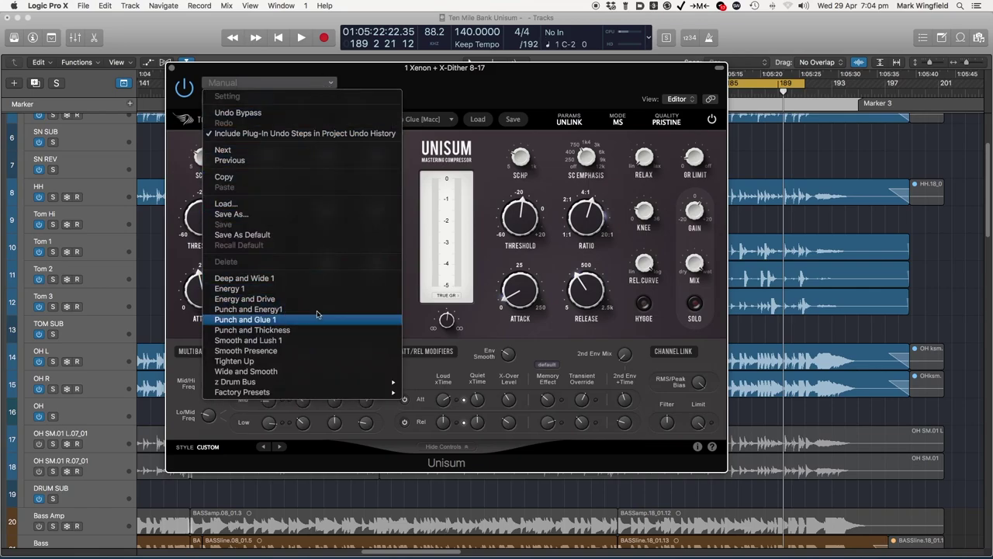
{"action": "left_click", "coordinate": [289, 319]}
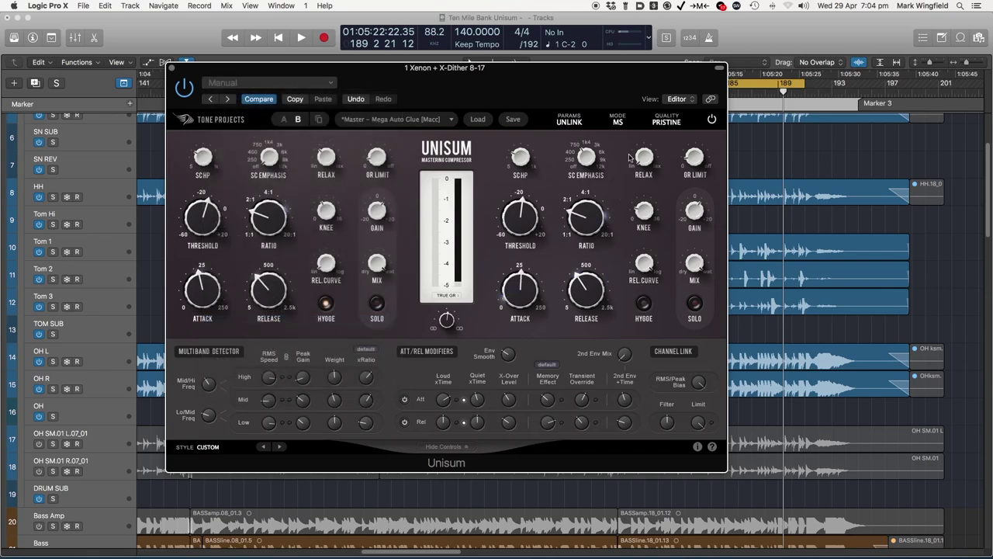
Play the loop and compare the bypassed sound with the Punch and Glue 1 compression
{"action": "left_click", "coordinate": [711, 121]}
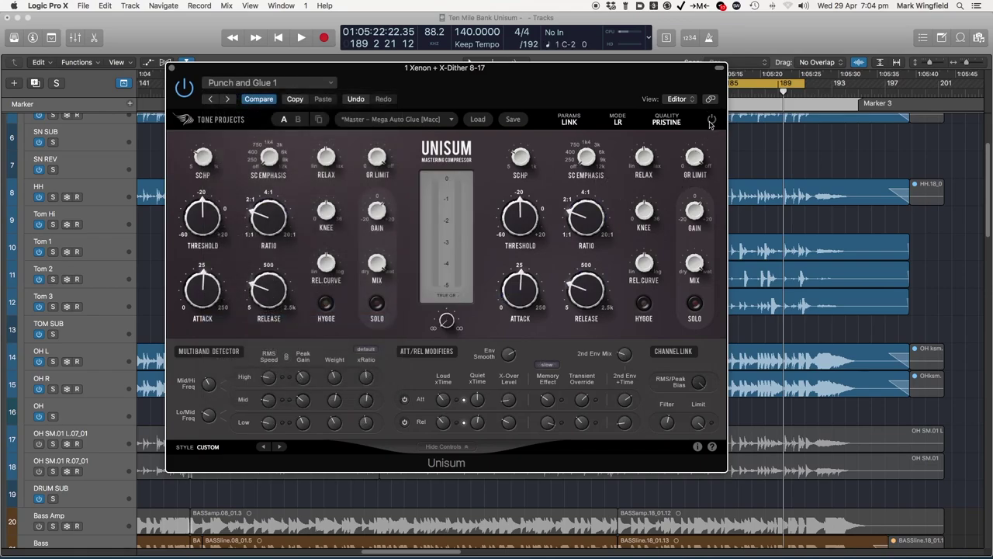
{"action": "key", "text": "space"}
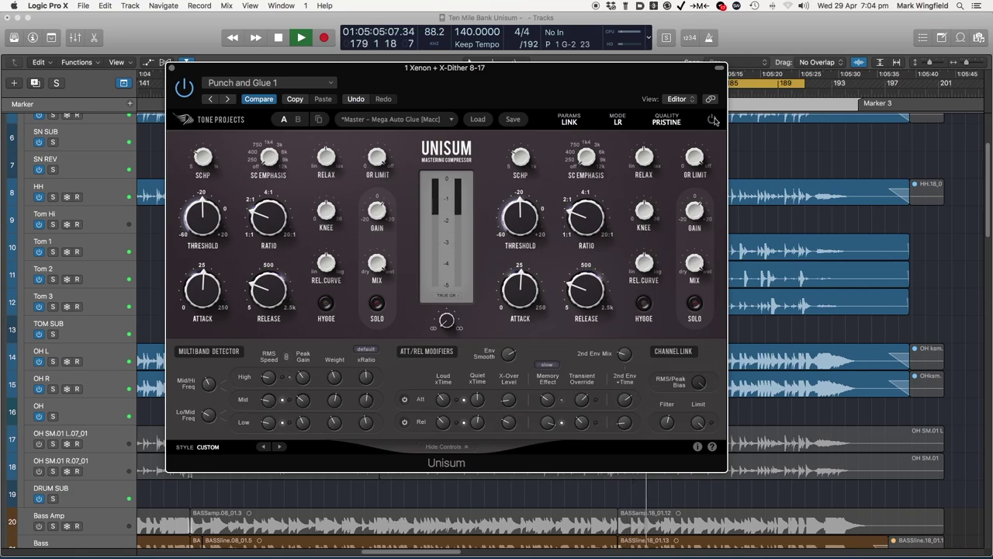
{"action": "left_click", "coordinate": [712, 121]}
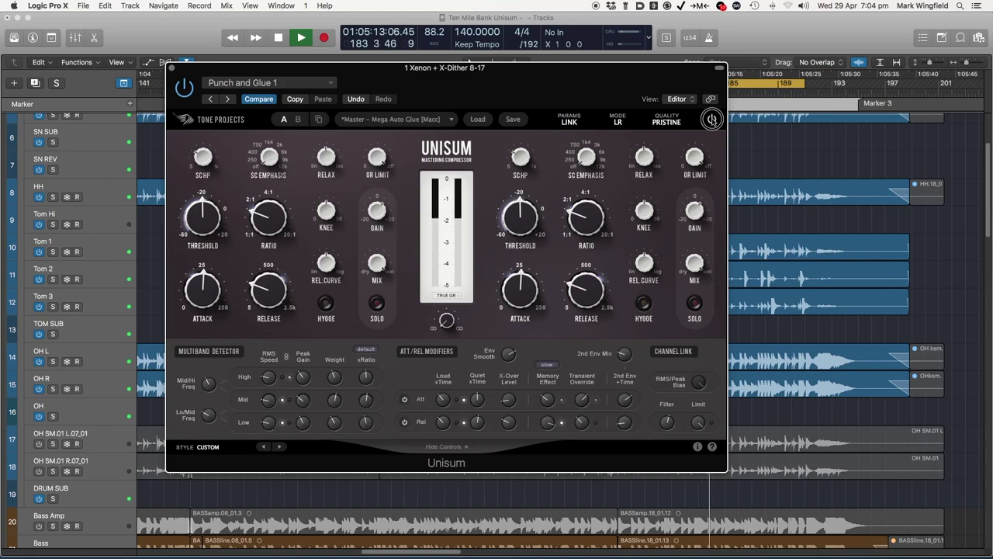
{"action": "left_click", "coordinate": [711, 121]}
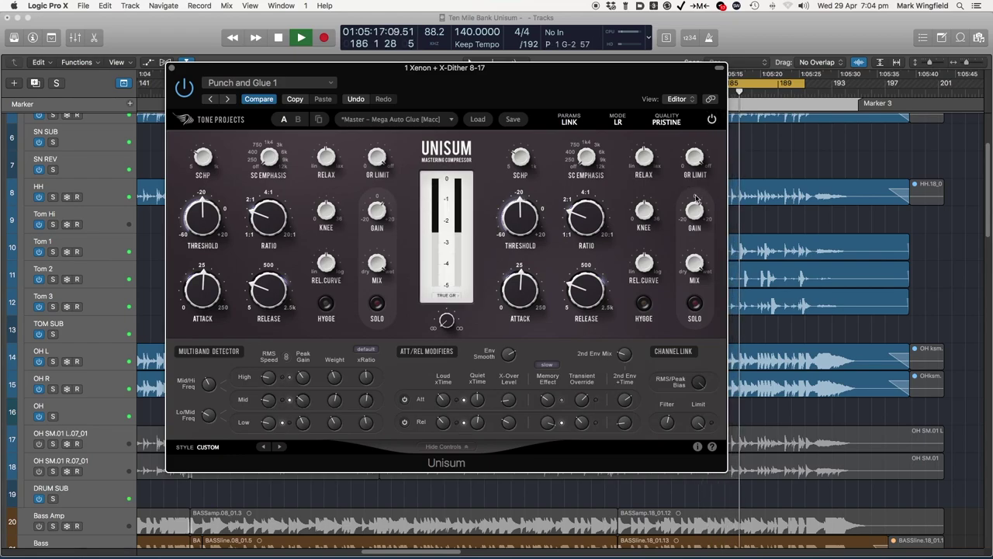
Adjust the compressor's output gain to about 1.7 dB during playback to level-match it with the bypassed sound
{"action": "left_click_drag", "start_coordinate": [694, 210], "coordinate": [692, 210]}
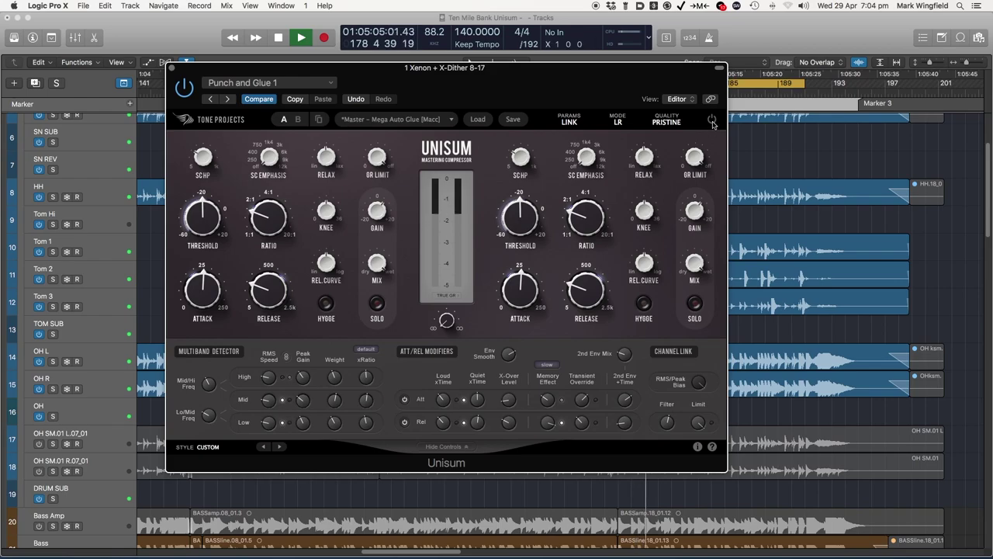
{"action": "mouse_move", "coordinate": [700, 214]}
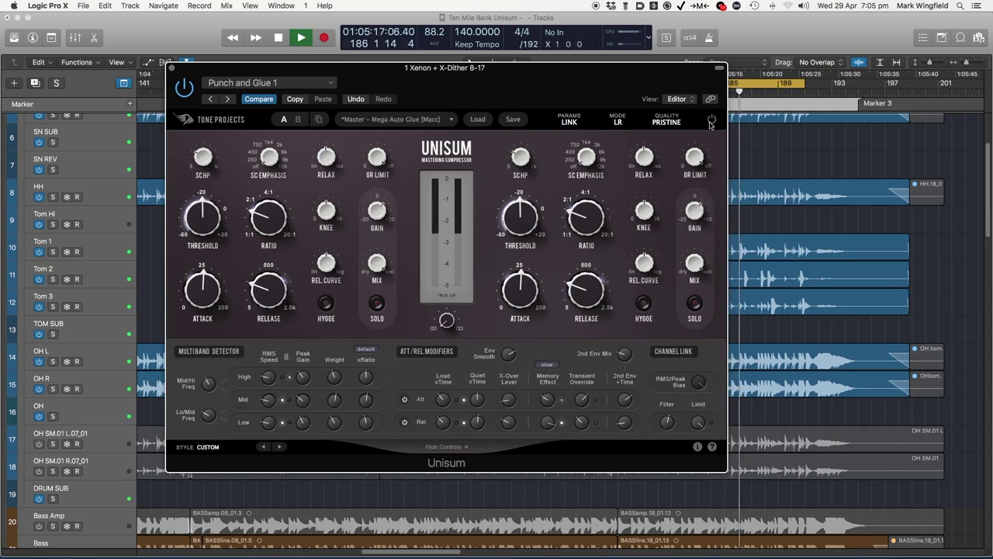
{"action": "mouse_move", "coordinate": [702, 157]}
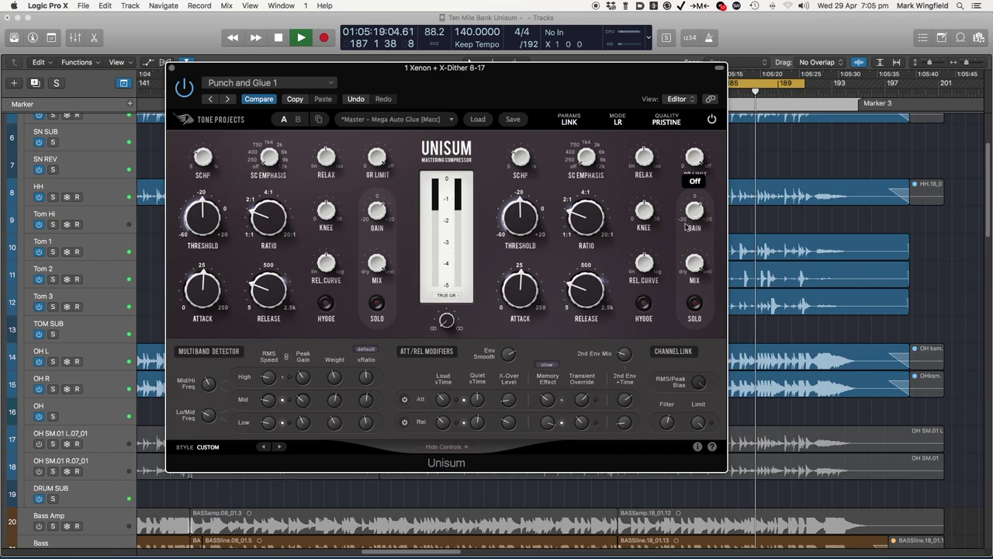
{"action": "left_click_drag", "start_coordinate": [694, 220], "coordinate": [695, 216]}
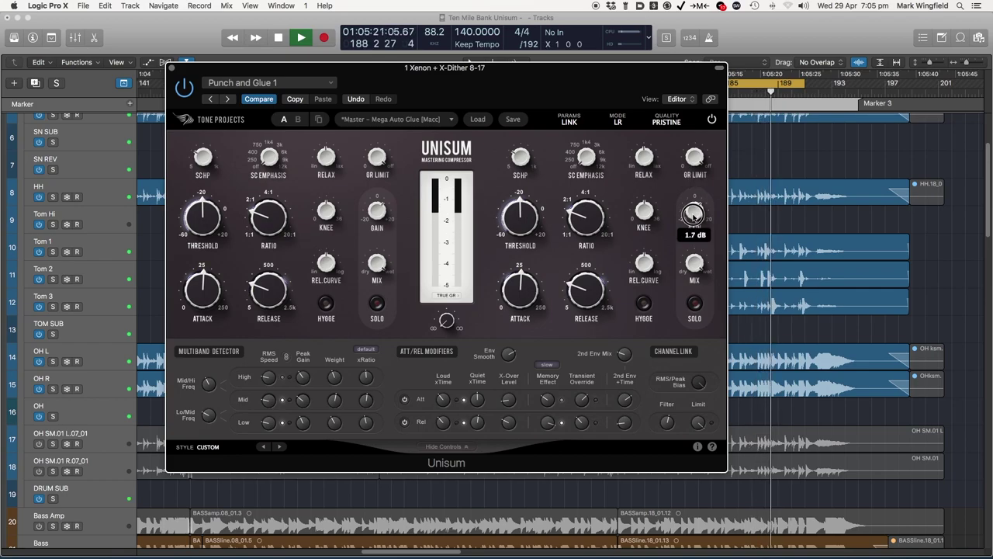
Compare the bypassed and gain-adjusted compressed sound once more, stop playback, and inspect the gain reduction meter and threshold
{"action": "left_click", "coordinate": [711, 121]}
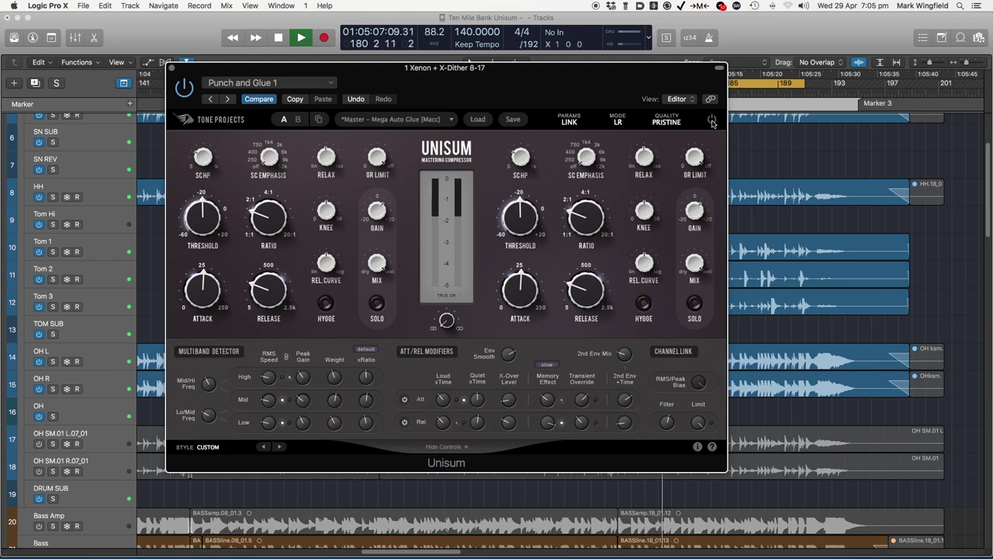
{"action": "left_click", "coordinate": [711, 121]}
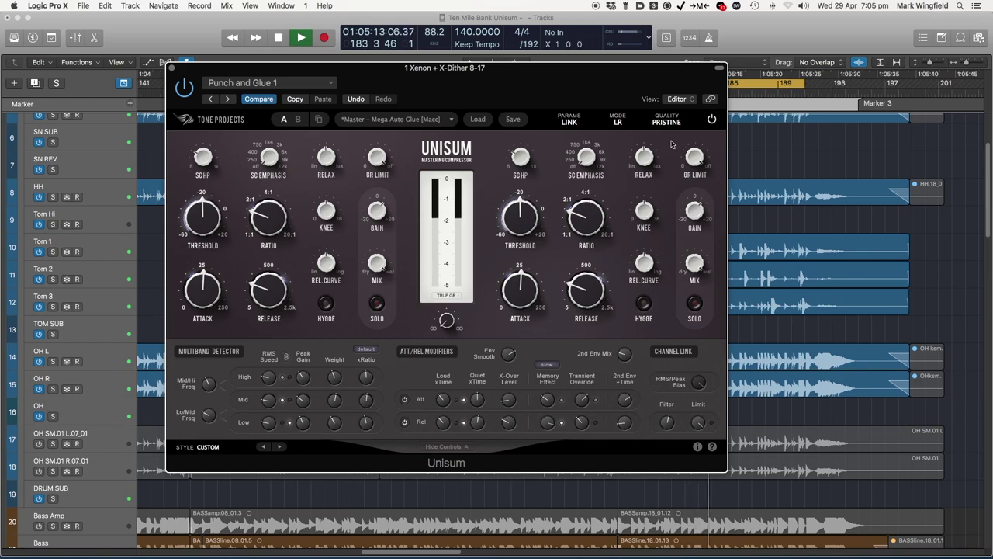
{"action": "key", "text": "space"}
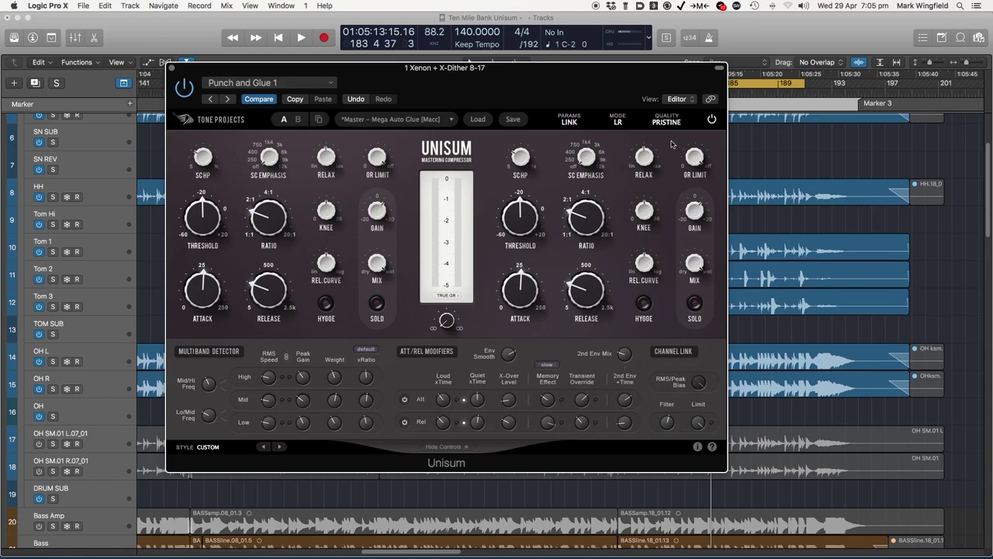
{"action": "mouse_move", "coordinate": [461, 254]}
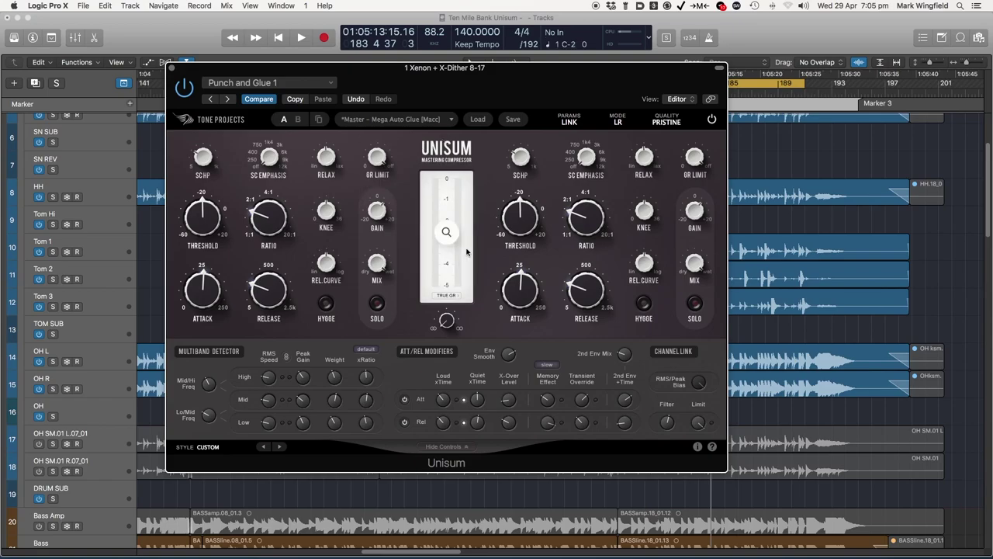
{"action": "mouse_move", "coordinate": [502, 205]}
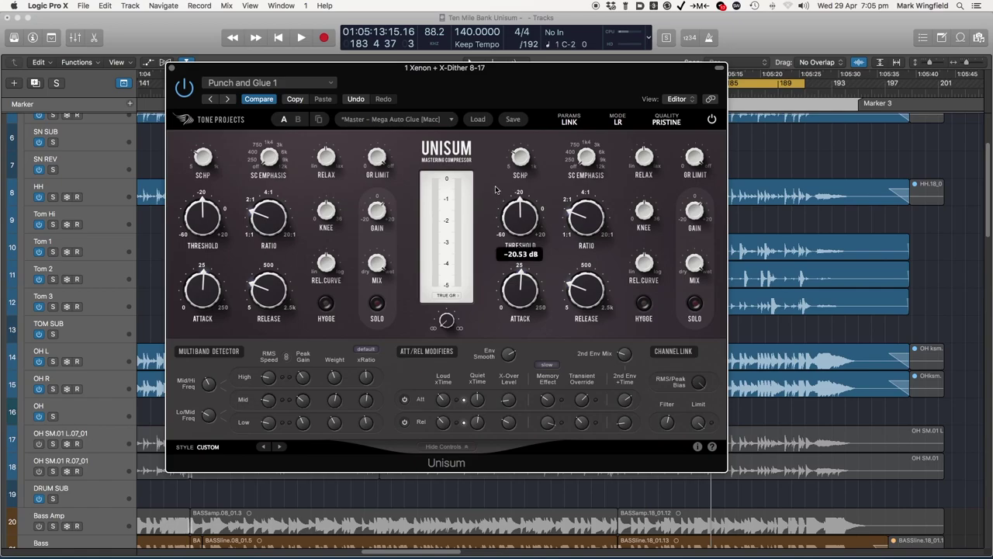
{"action": "mouse_move", "coordinate": [468, 203]}
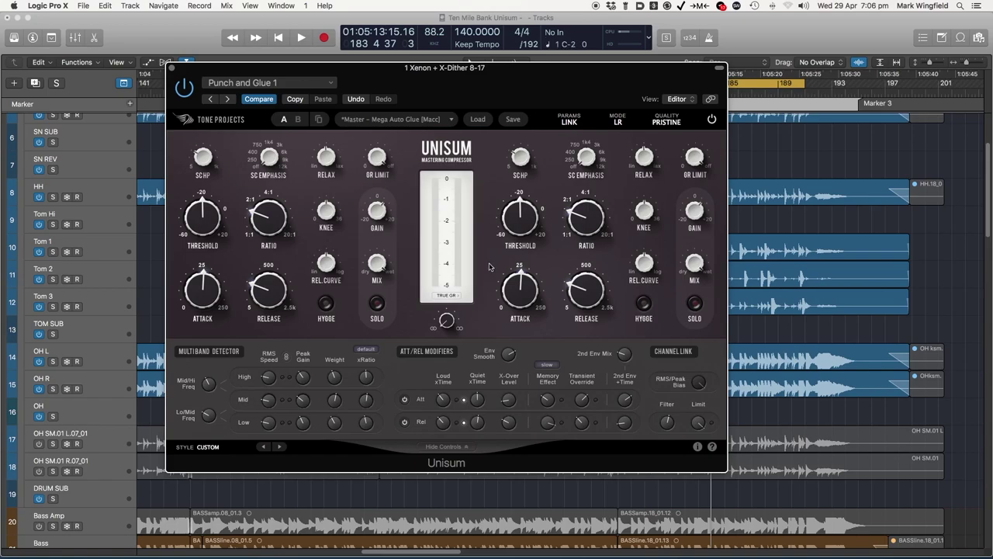
Load the saved "Smooth and Lush 1" setting and audition it on the loop
{"action": "left_click_drag", "start_coordinate": [335, 85], "coordinate": [332, 78]}
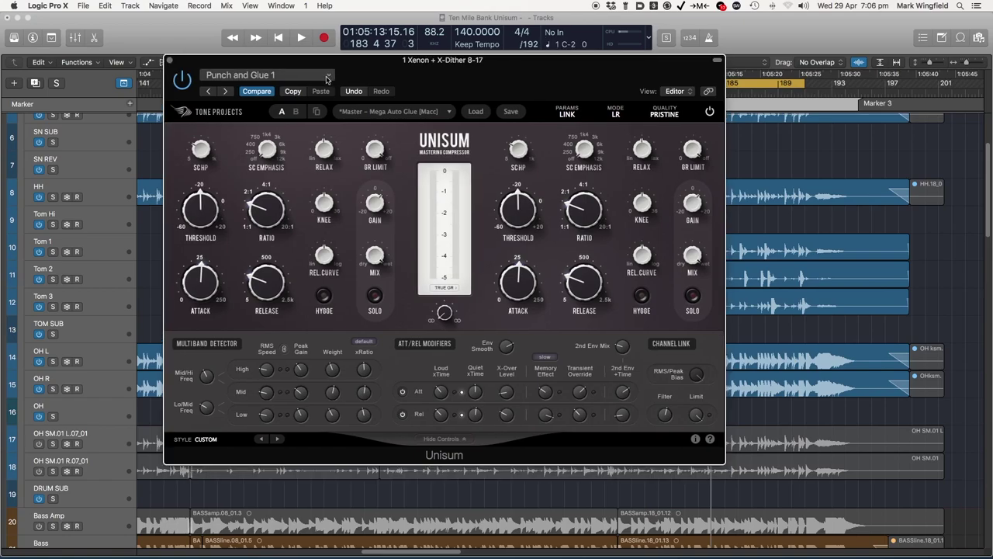
{"action": "left_click", "coordinate": [326, 77]}
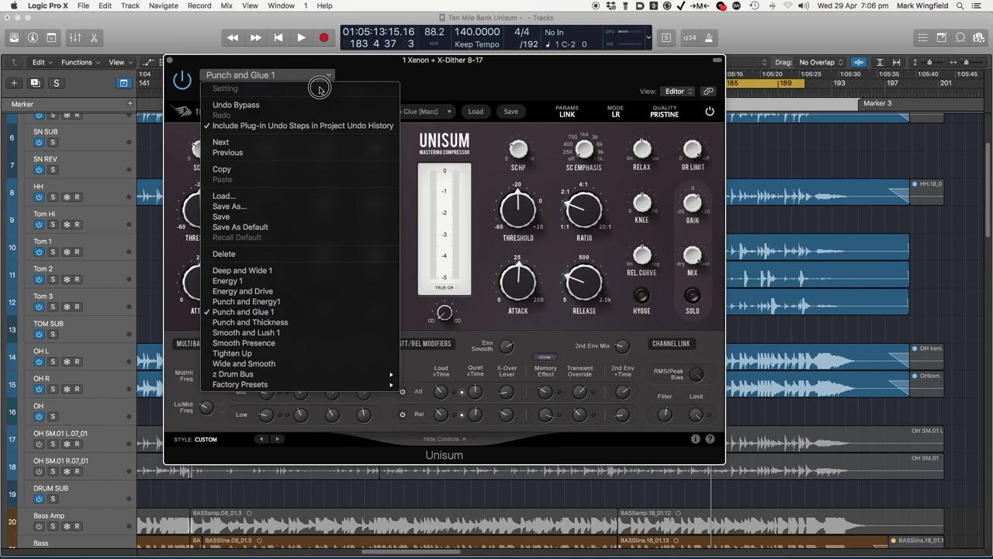
{"action": "left_click", "coordinate": [289, 332]}
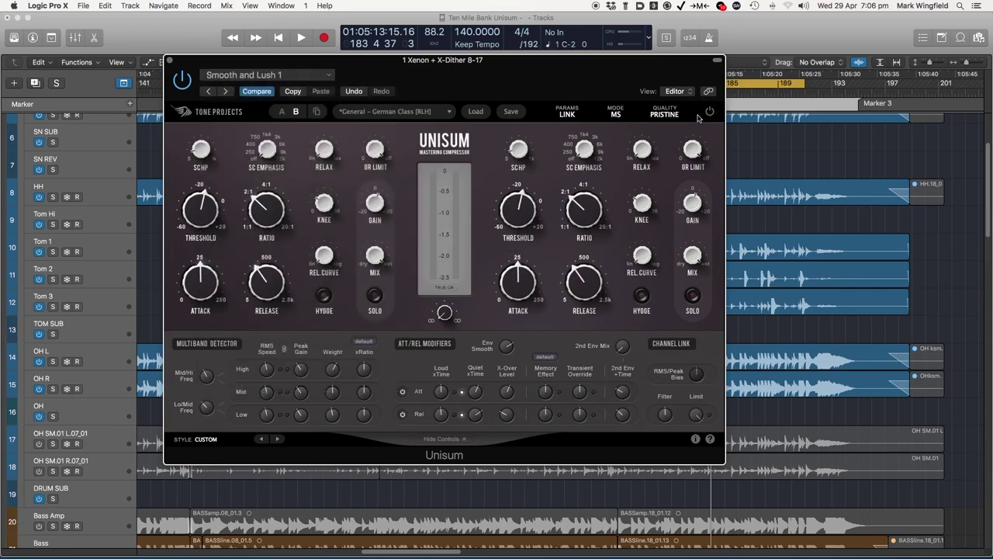
{"action": "key", "text": "space"}
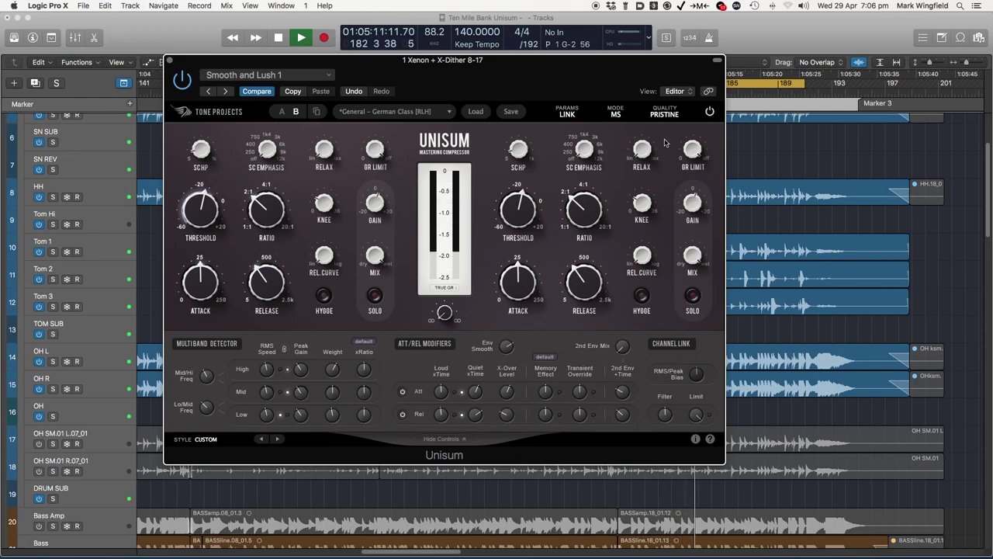
{"action": "key", "text": "space"}
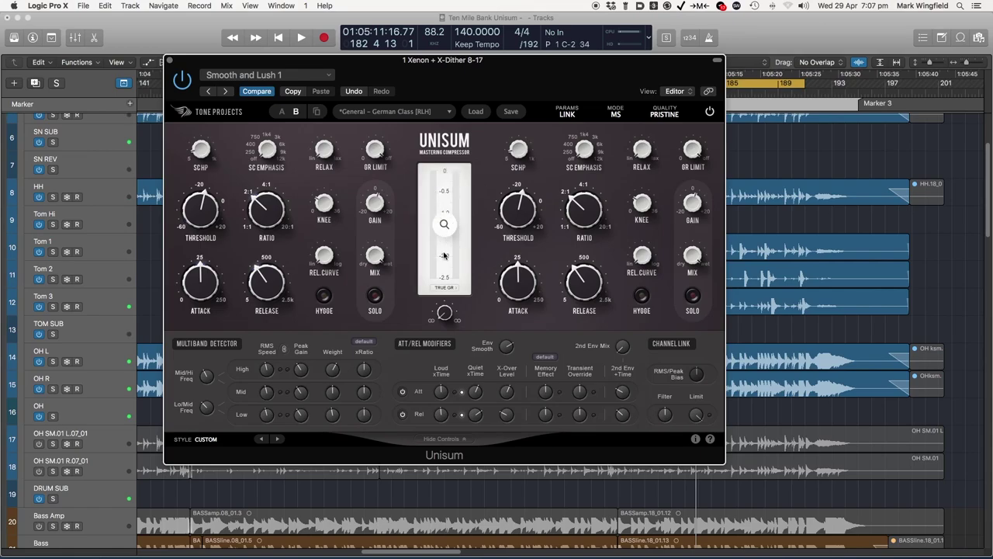
Cycle through the gain reduction meter's scales and set it to the range from 0 to -5 dB
{"action": "left_click", "coordinate": [444, 225]}
{"action": "left_click", "coordinate": [443, 225]}
{"action": "left_click", "coordinate": [443, 225]}
{"action": "left_click", "coordinate": [444, 225]}
{"action": "left_click", "coordinate": [445, 227]}
{"action": "left_click", "coordinate": [444, 225]}
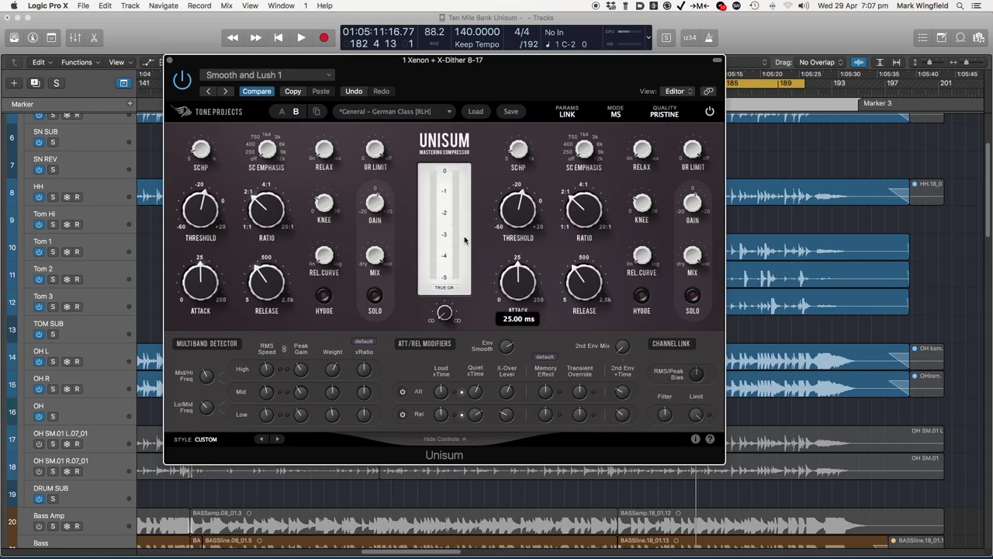
Play the loop with the "Smooth and Lush 1" setting, compare it with the bypassed sound, and stop playback
{"action": "key", "text": "space"}
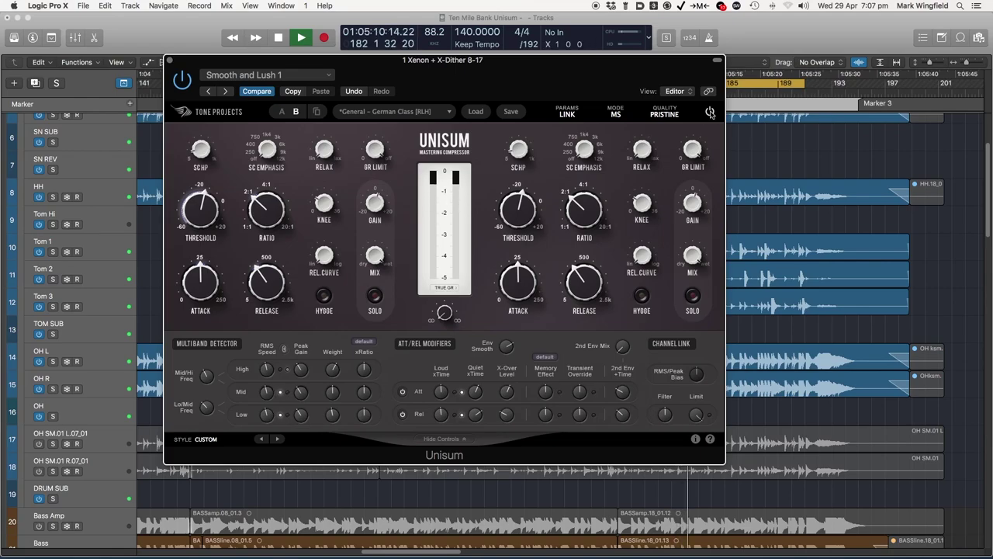
{"action": "left_click", "coordinate": [710, 114]}
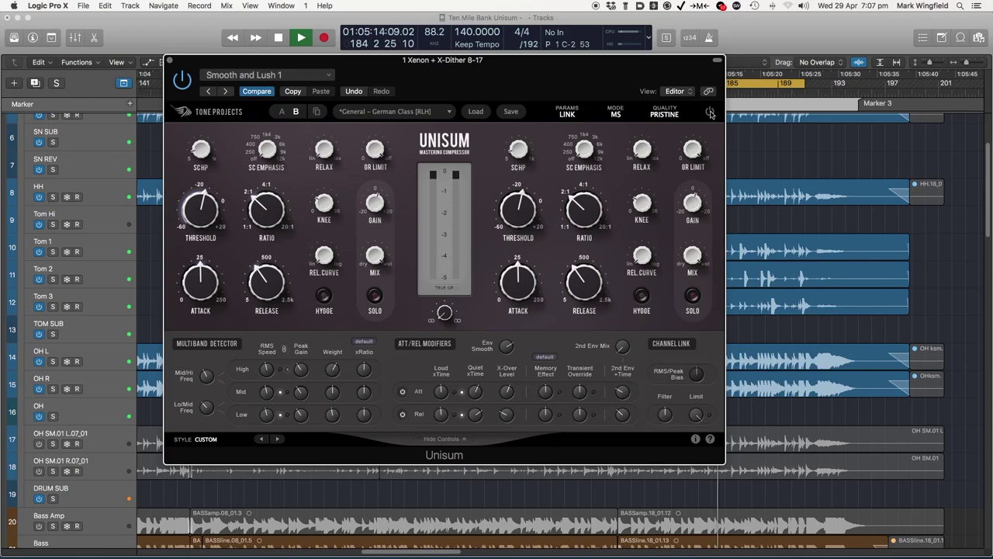
{"action": "left_click", "coordinate": [711, 114]}
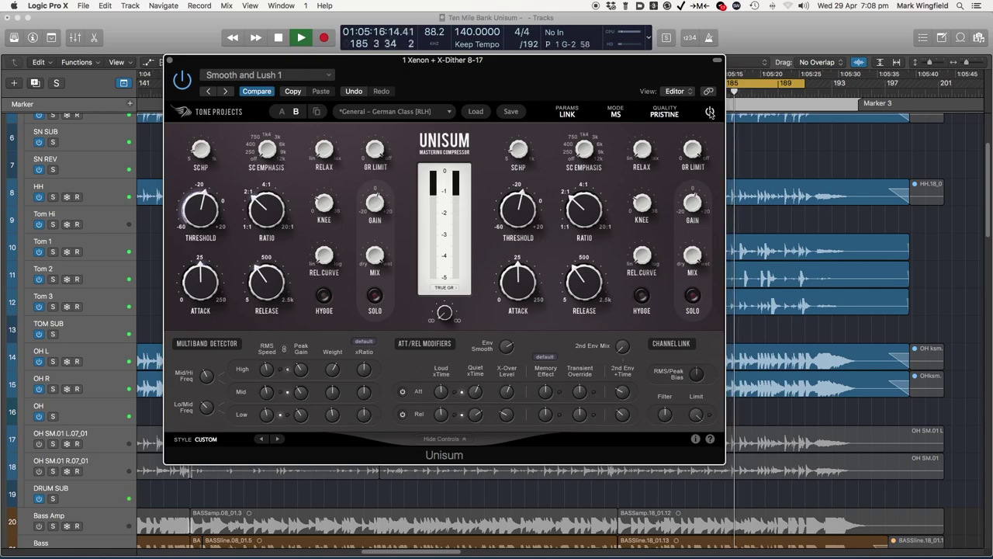
{"action": "key", "text": "space"}
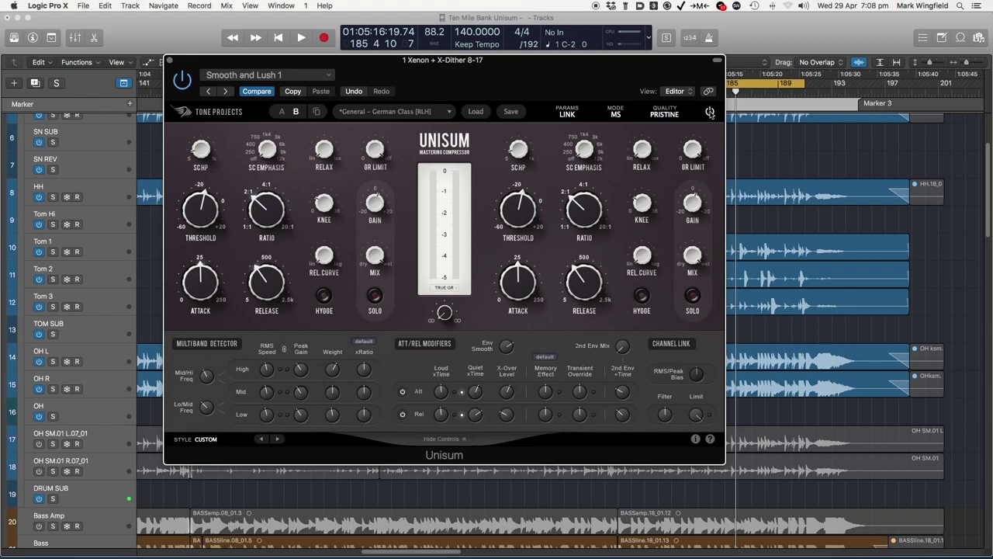
Inspect the second channel's output gain and shift the plug-in window slightly
{"action": "mouse_move", "coordinate": [600, 195]}
{"action": "mouse_move", "coordinate": [692, 203]}
{"action": "left_click_drag", "start_coordinate": [689, 205], "coordinate": [692, 200]}
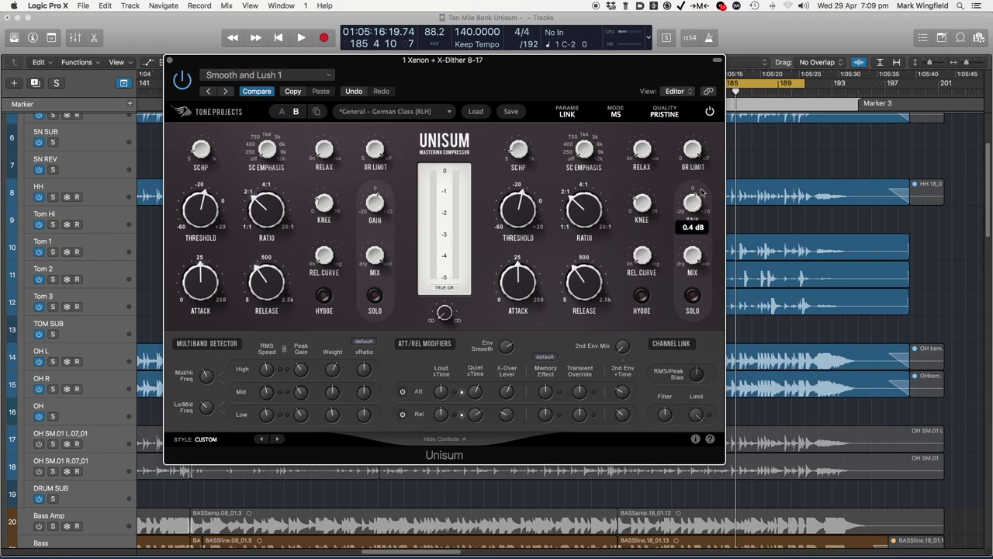
{"action": "left_click_drag", "start_coordinate": [588, 75], "coordinate": [595, 72]}
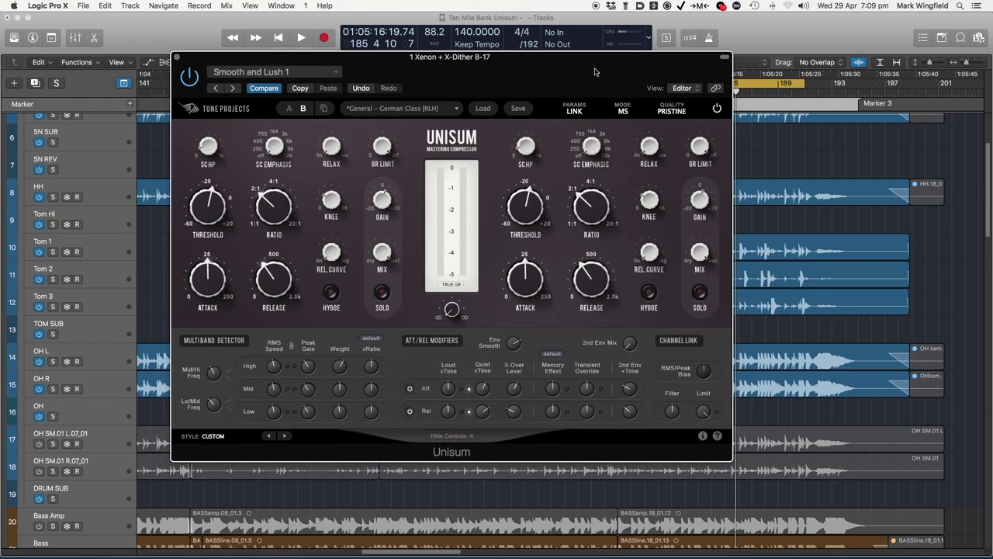
{"action": "mouse_move", "coordinate": [707, 201]}
Load the saved "Deep and Wide 1" setting and inspect the second channel's ratio and knee
{"action": "left_click", "coordinate": [328, 73]}
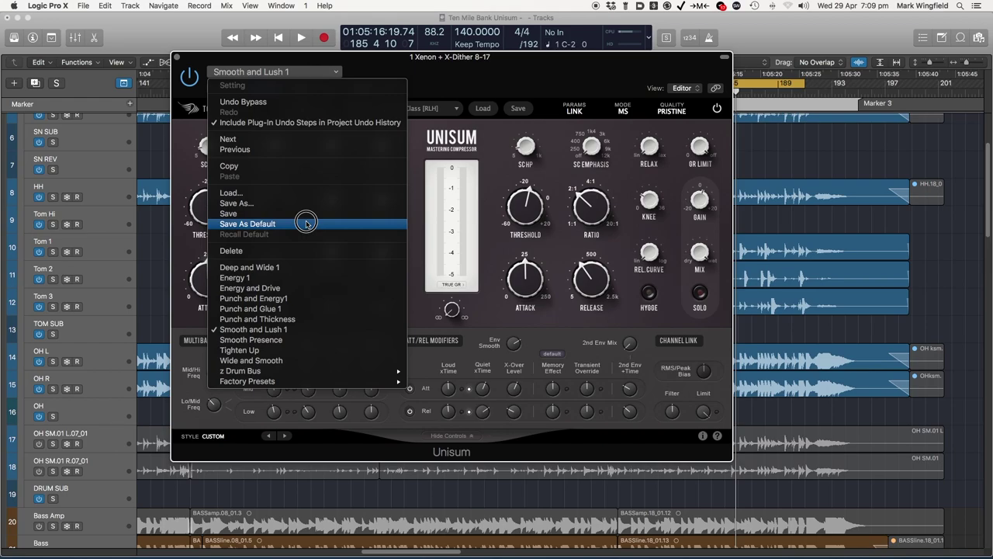
{"action": "left_click", "coordinate": [272, 269]}
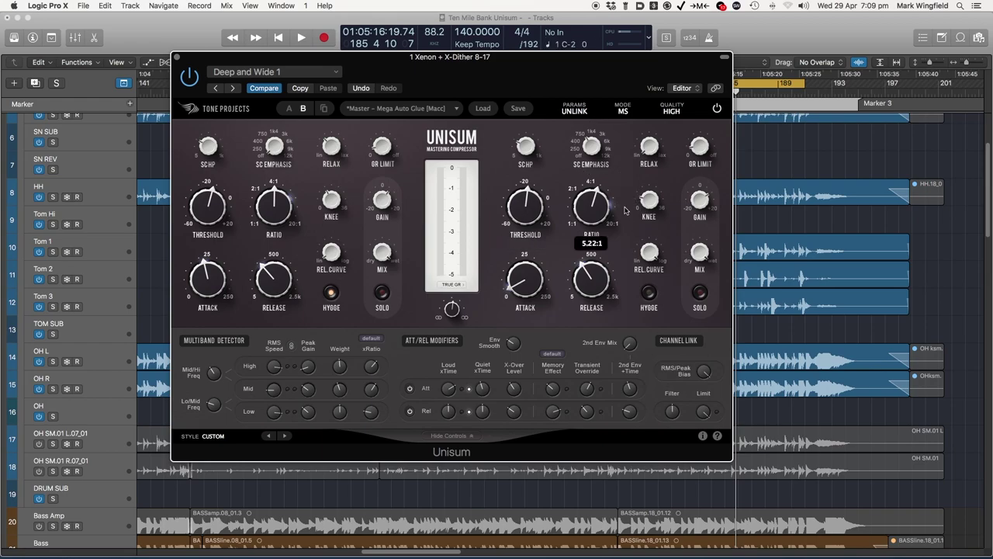
{"action": "mouse_move", "coordinate": [641, 213]}
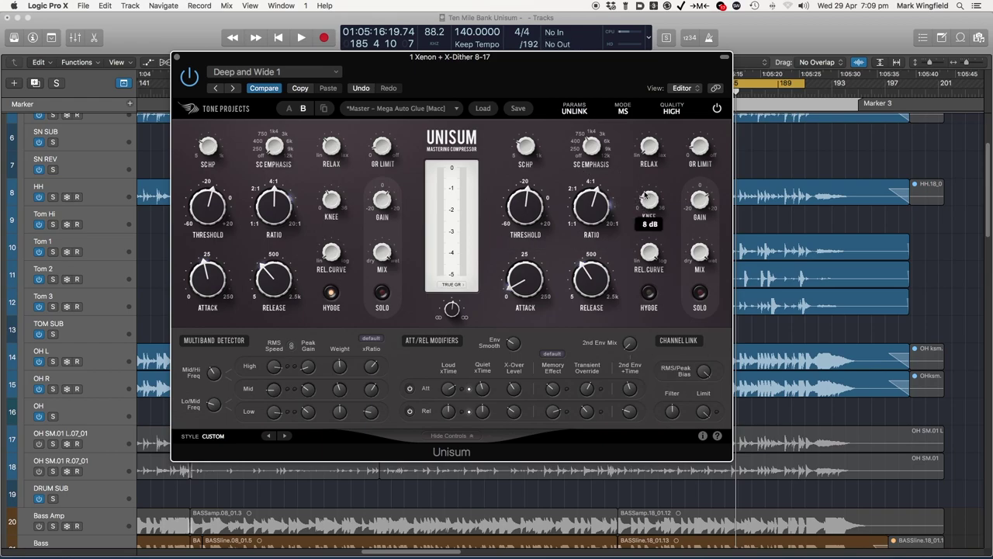
Play the loop with the compressor bypassed and re-engage it to hear the "Deep and Wide 1" setting
{"action": "left_click", "coordinate": [716, 108]}
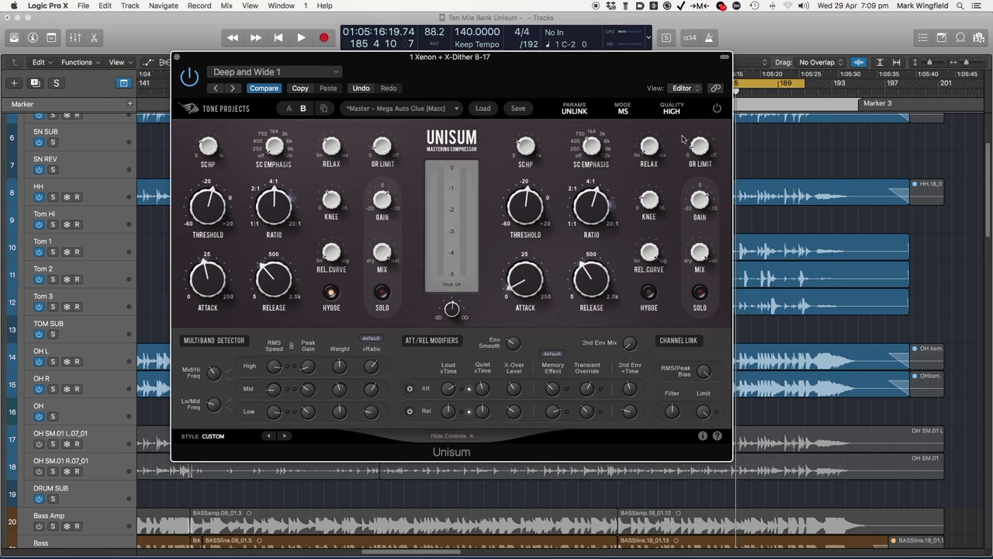
{"action": "key", "text": "space"}
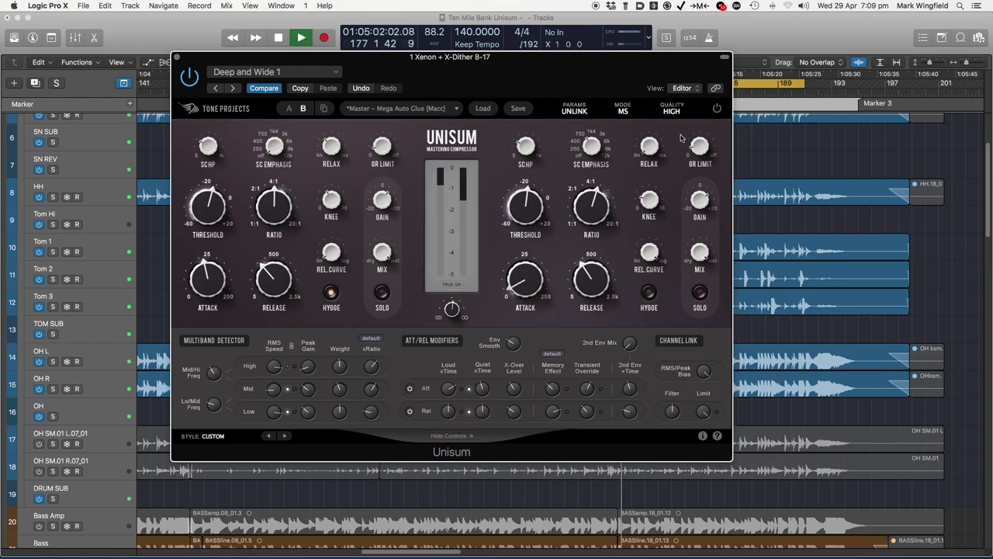
{"action": "left_click", "coordinate": [718, 111]}
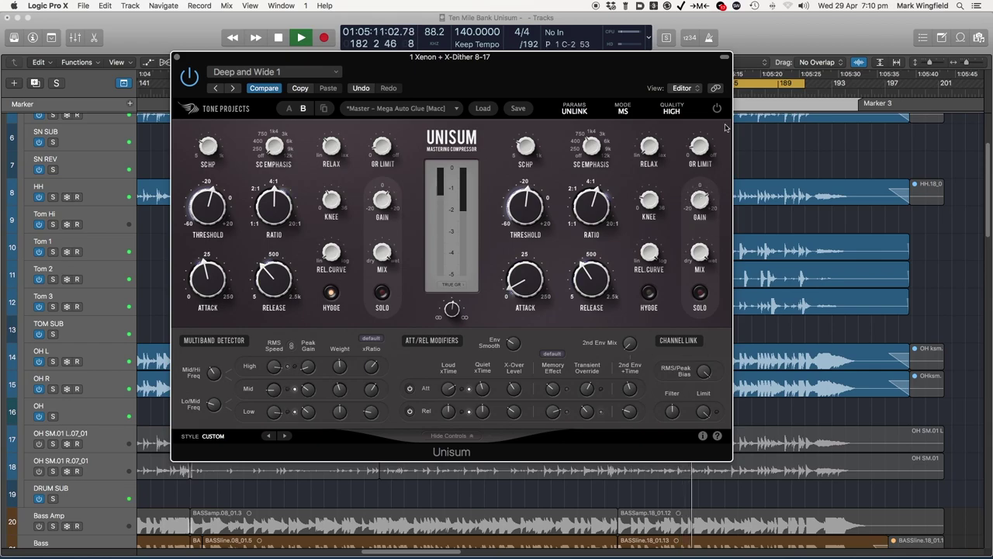
Lower the second channel's output gain to about 2.6 dB to level-match the sound, and set the processing quality to Pristine
{"action": "mouse_move", "coordinate": [698, 197]}
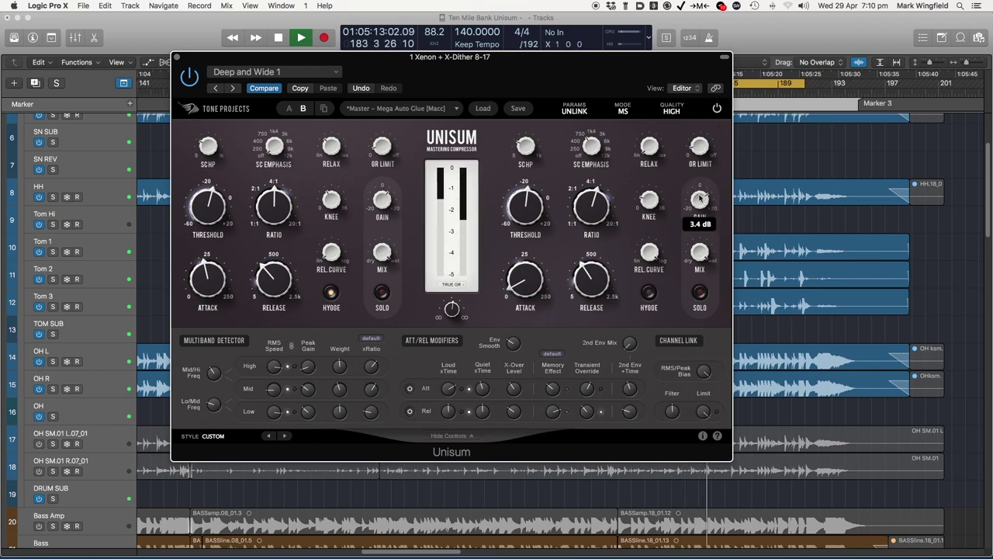
{"action": "left_click_drag", "start_coordinate": [700, 198], "coordinate": [699, 201]}
{"action": "left_click_drag", "start_coordinate": [711, 120], "coordinate": [713, 119]}
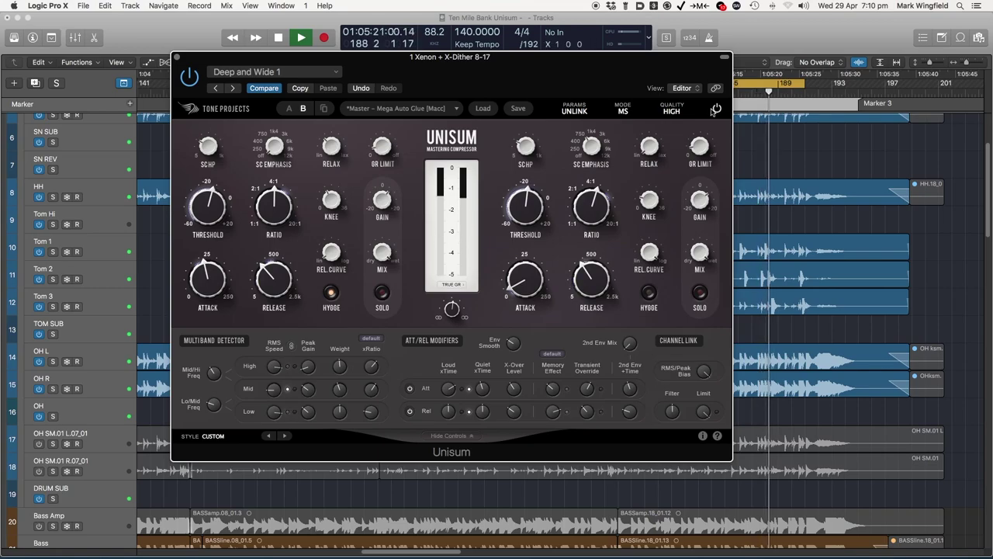
{"action": "left_click_drag", "start_coordinate": [701, 200], "coordinate": [701, 206]}
{"action": "left_click", "coordinate": [671, 111]}
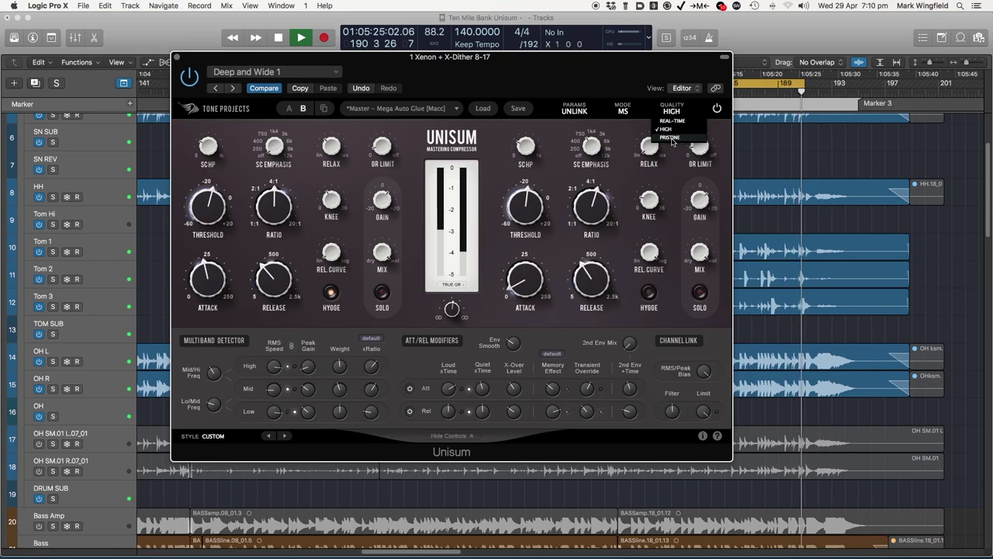
{"action": "left_click", "coordinate": [670, 137]}
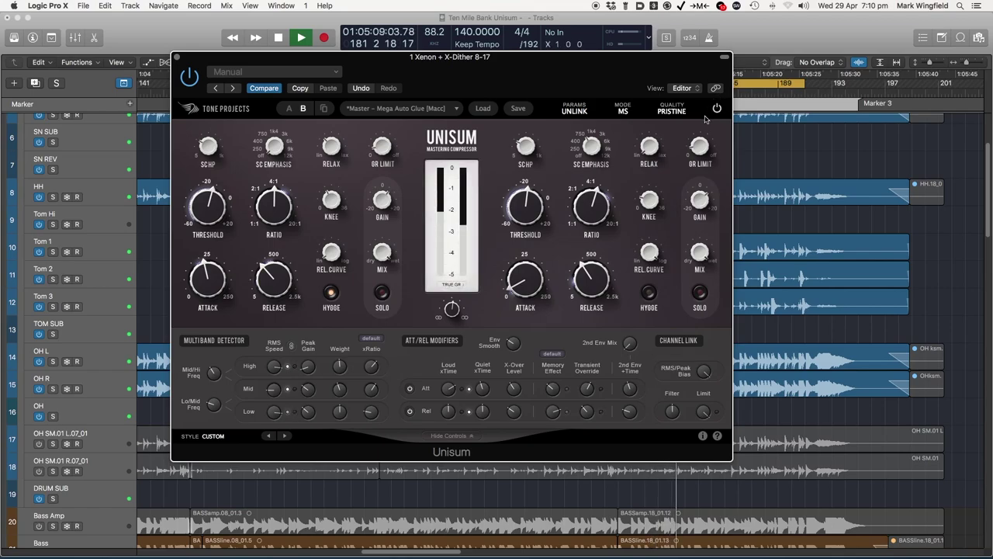
Check the second channel's gain, compare the level-matched compression with the bypassed sound once more, and stop playback
{"action": "mouse_move", "coordinate": [695, 200]}
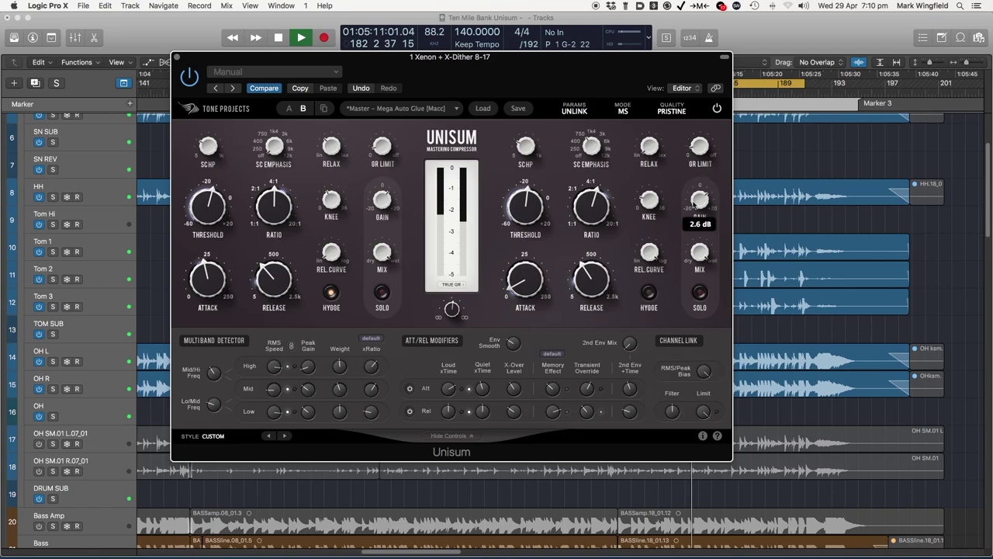
{"action": "left_click", "coordinate": [718, 109]}
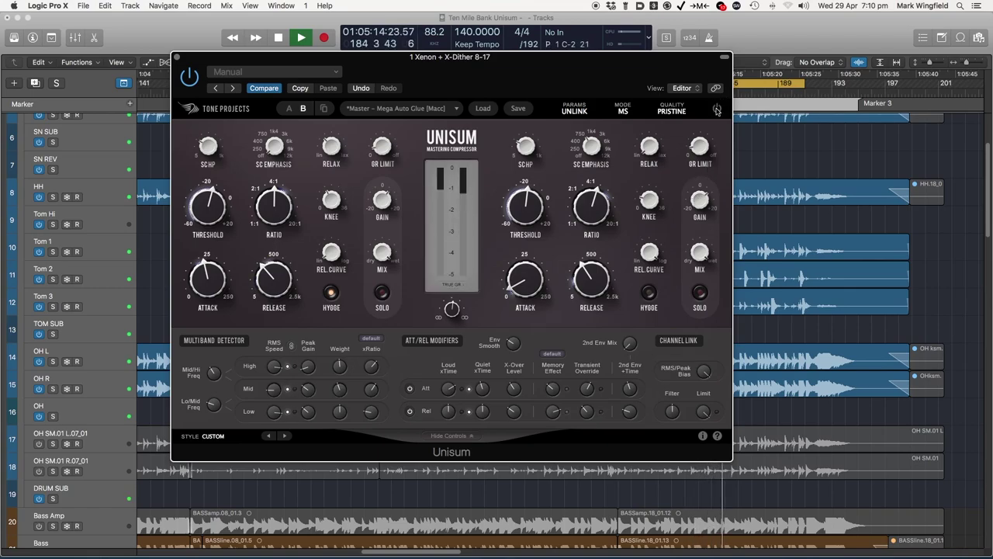
{"action": "left_click", "coordinate": [718, 109]}
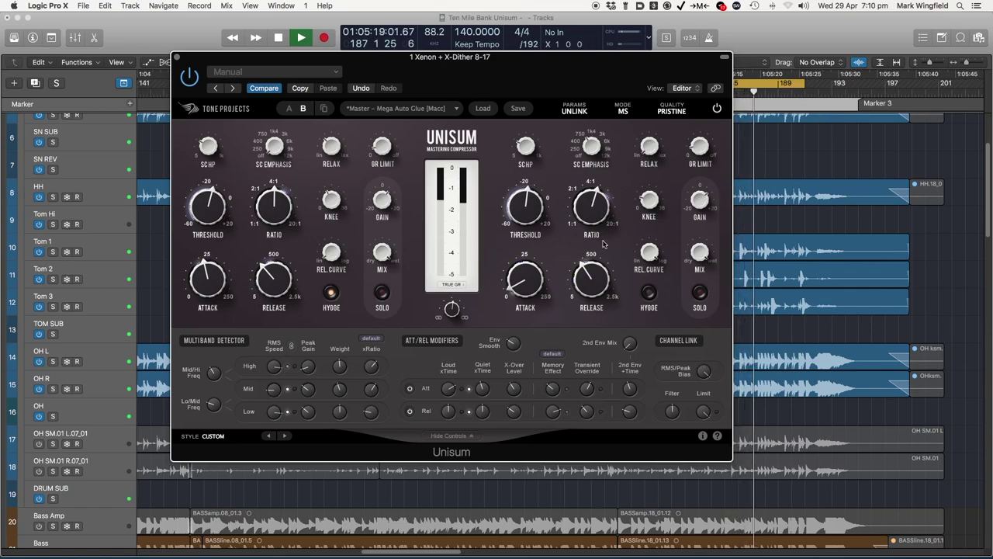
{"action": "key", "text": "space"}
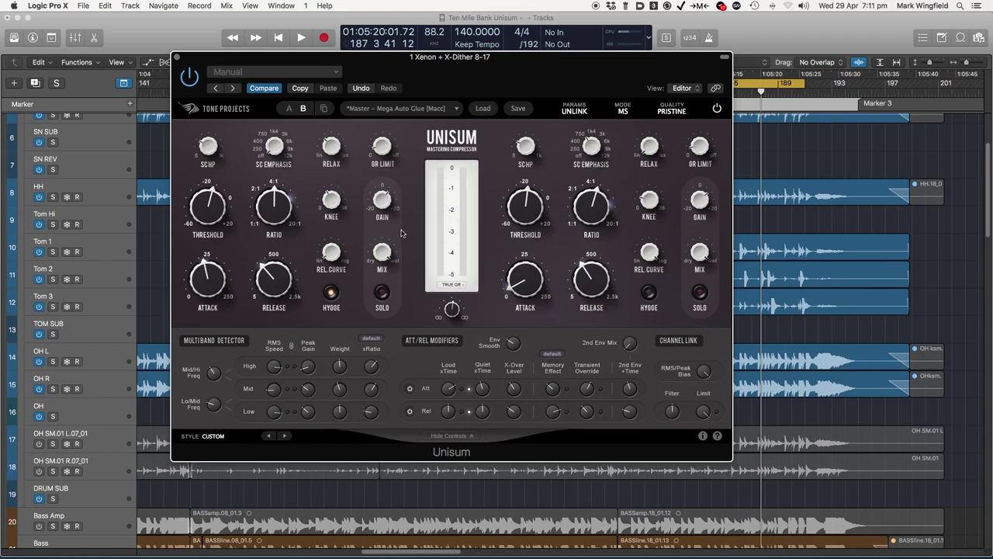
Load the saved "Punch and Glue 1" setting and reset the attack and release 2nd Env xTime modifiers to their defaults
{"action": "left_click", "coordinate": [290, 70]}
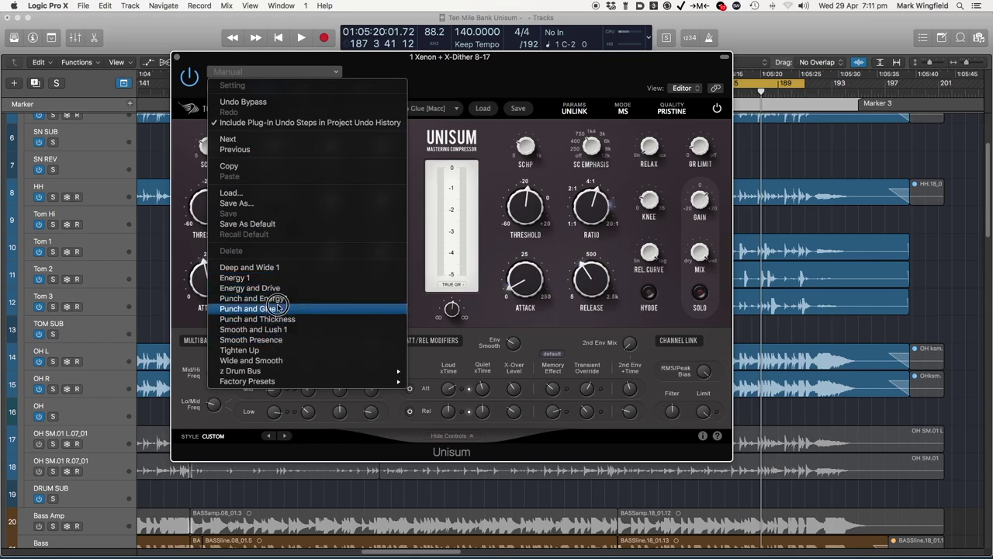
{"action": "left_click", "coordinate": [277, 309]}
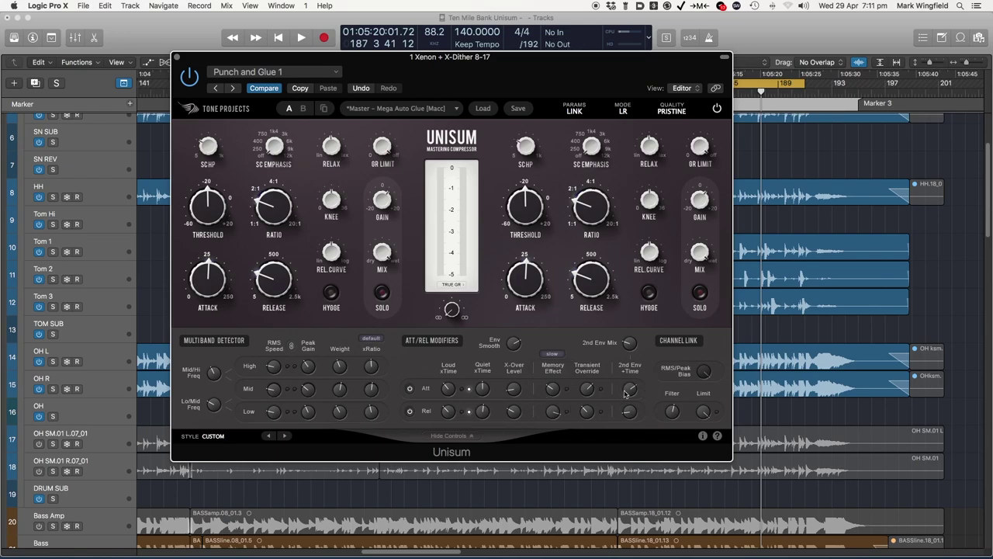
{"action": "left_click_drag", "start_coordinate": [632, 387], "coordinate": [631, 397]}
{"action": "left_click", "coordinate": [631, 415]}
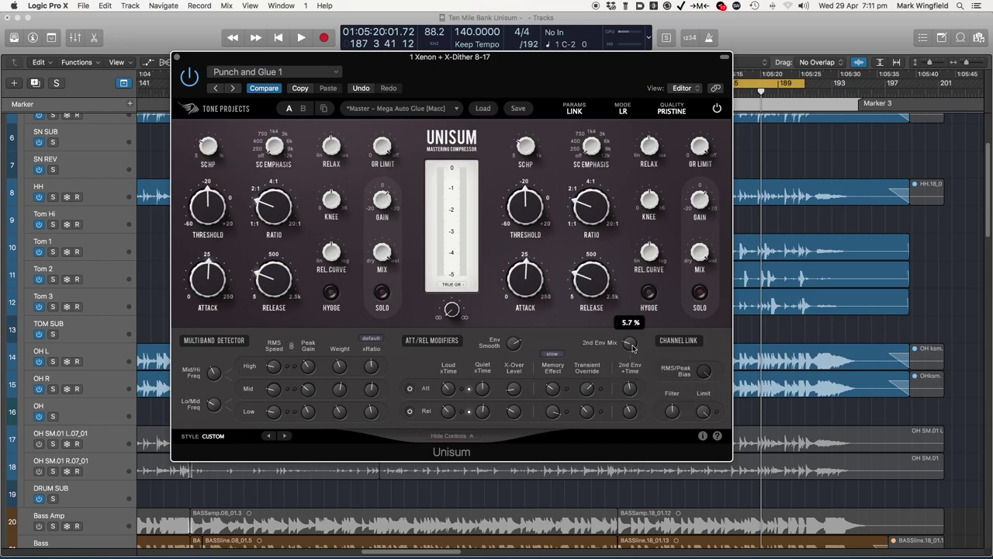
Reset the attack and release Memory Effect, Transient Override, X-Over Level, Quiet xTime and Loud xTime modifiers, and check Env Smooth
{"action": "mouse_move", "coordinate": [554, 396]}
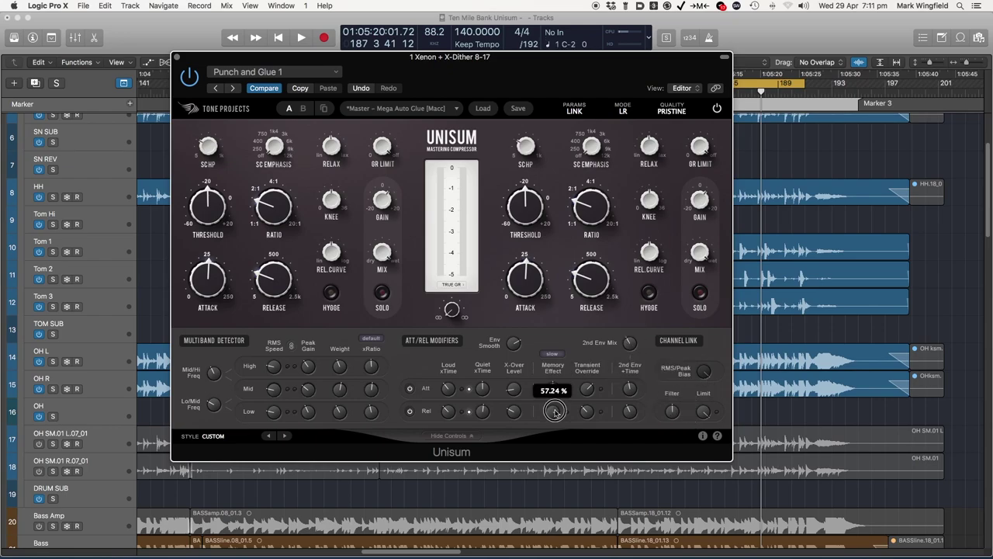
{"action": "mouse_move", "coordinate": [584, 419]}
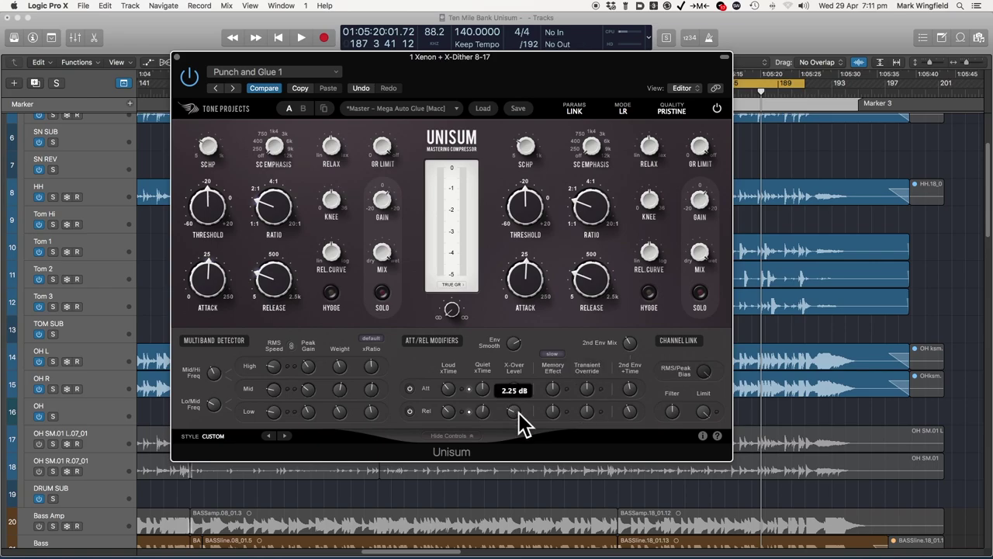
{"action": "mouse_move", "coordinate": [516, 388]}
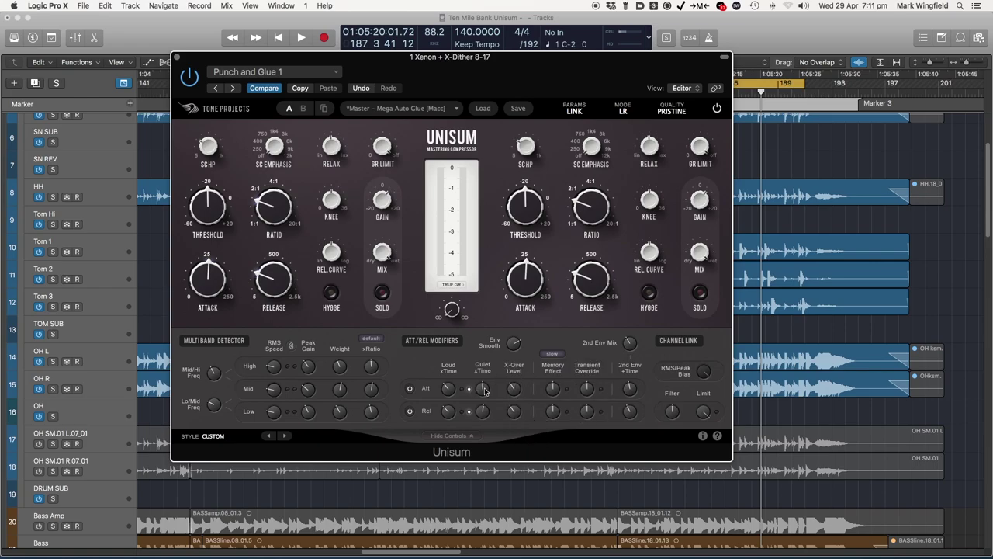
{"action": "mouse_move", "coordinate": [451, 393]}
{"action": "mouse_move", "coordinate": [513, 346]}
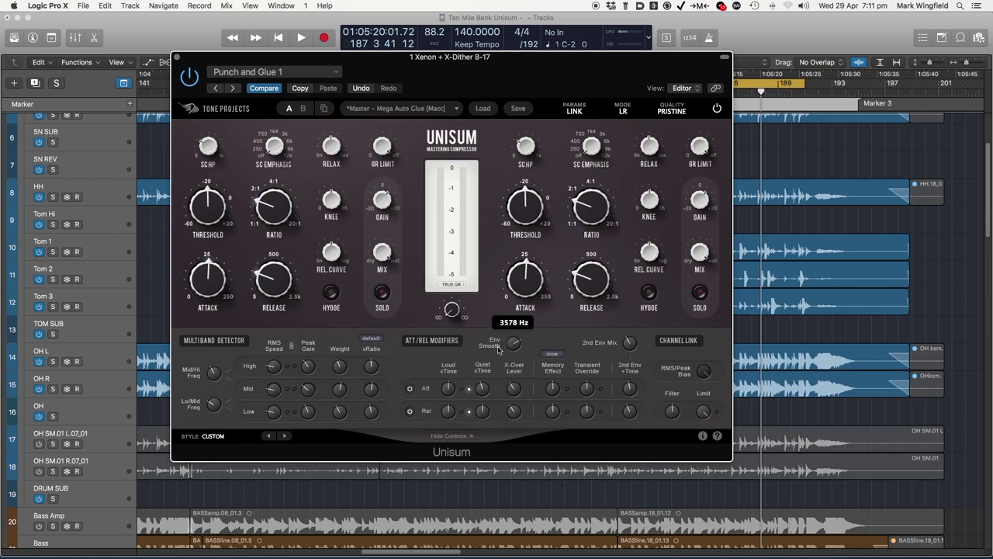
Reset the multiband detector's xRatio, Weight, Peak Gain and RMS Speed for all bands, and check both crossover frequencies
{"action": "mouse_move", "coordinate": [371, 391]}
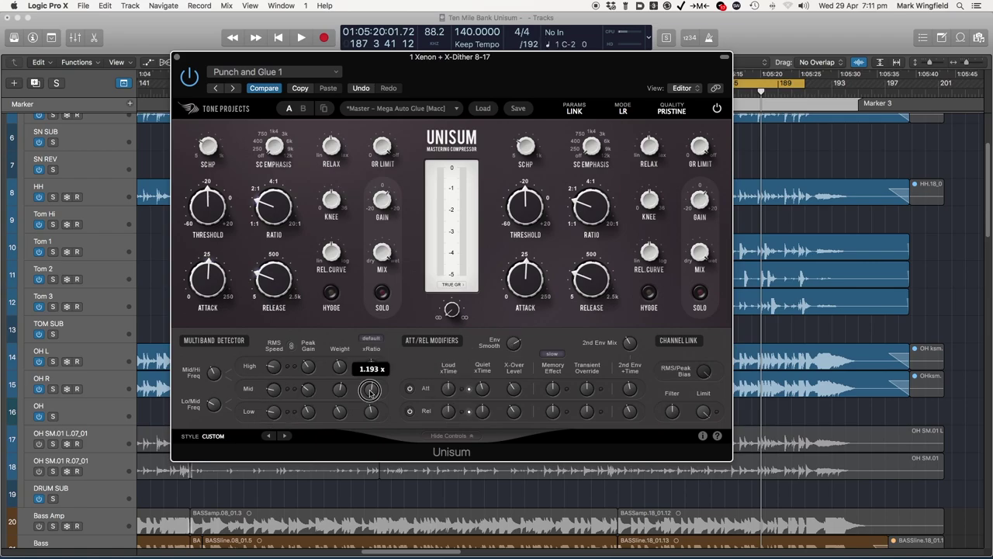
{"action": "mouse_move", "coordinate": [340, 389]}
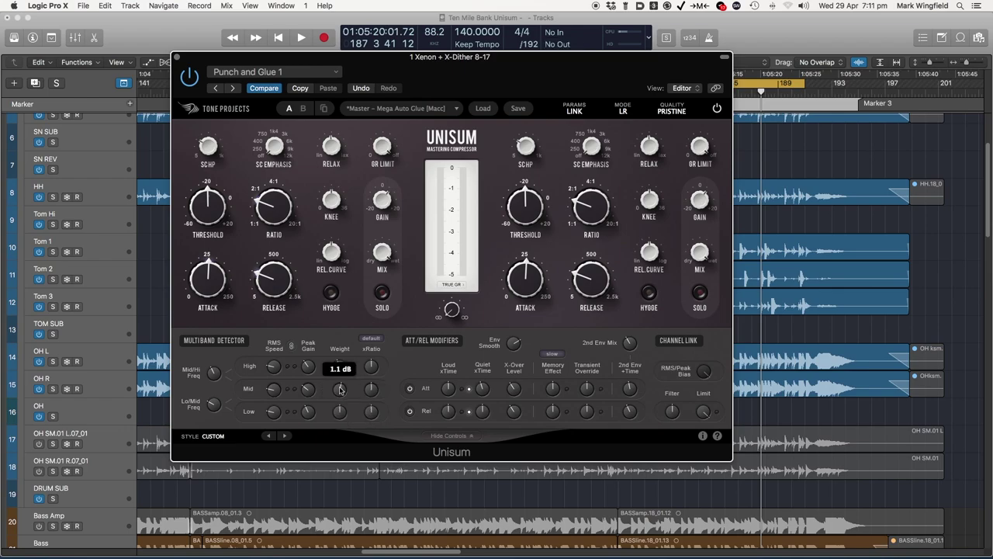
{"action": "mouse_move", "coordinate": [308, 370]}
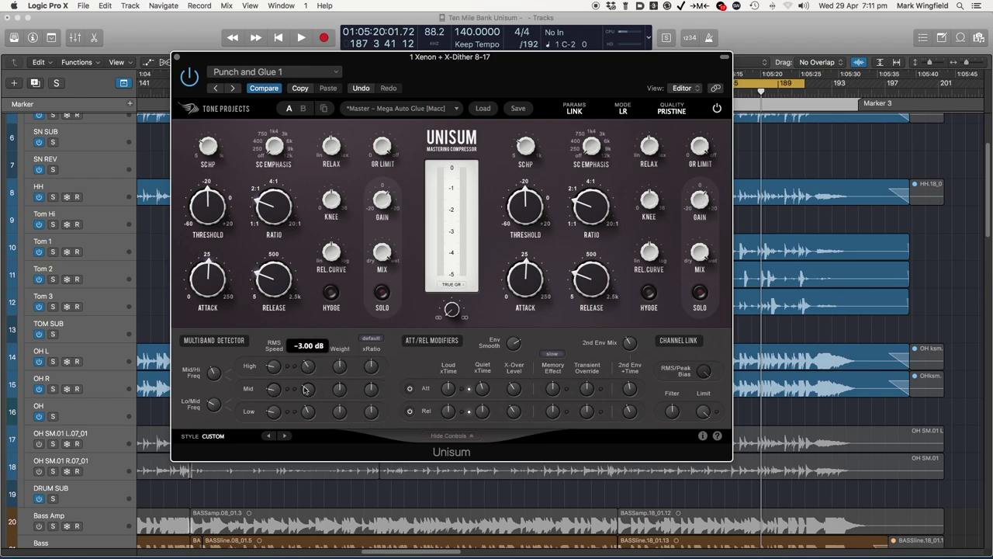
{"action": "mouse_move", "coordinate": [307, 413]}
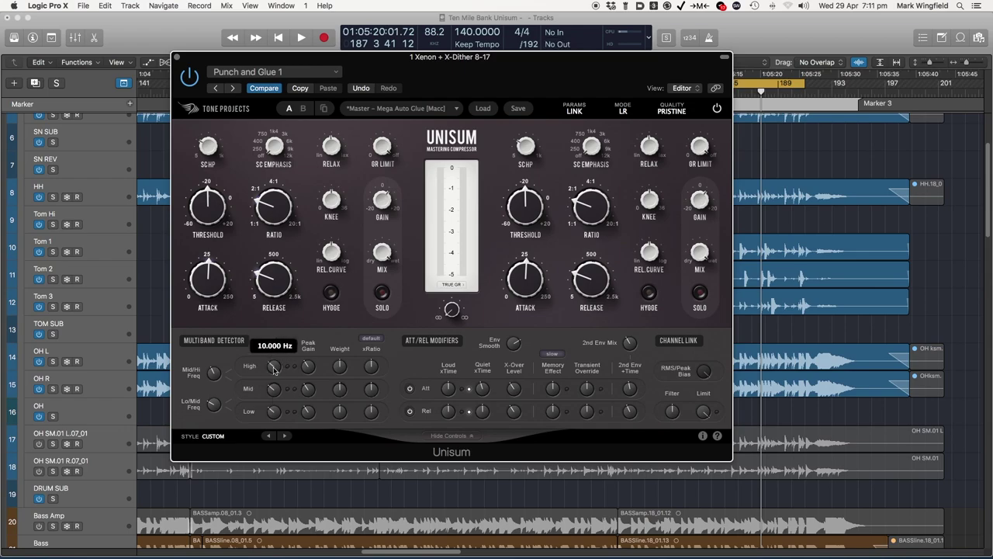
{"action": "mouse_move", "coordinate": [213, 374]}
{"action": "mouse_move", "coordinate": [213, 404]}
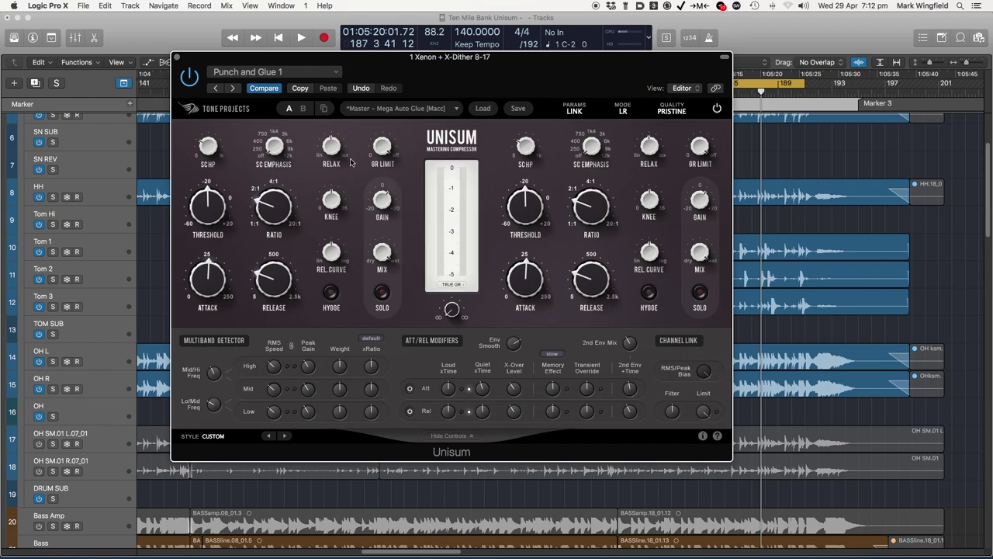
Check the first channel's Relax, GR Limit, sidechain high-pass, release curve and mix controls
{"action": "mouse_move", "coordinate": [334, 146]}
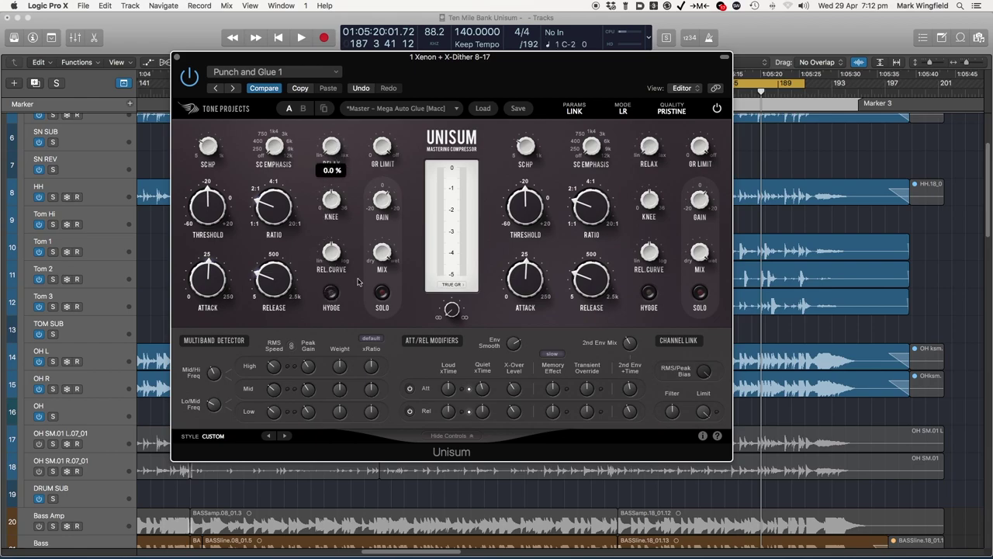
{"action": "mouse_move", "coordinate": [382, 148]}
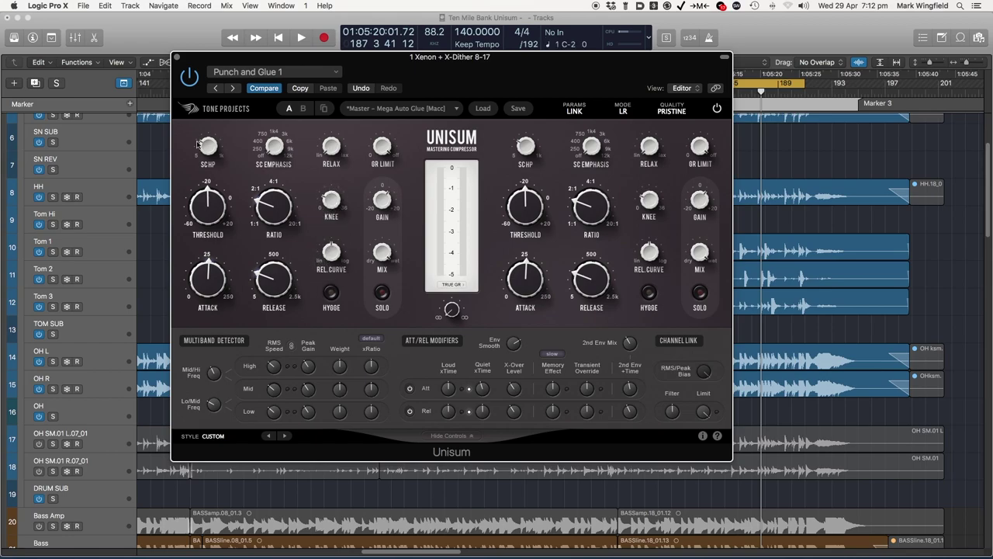
{"action": "mouse_move", "coordinate": [207, 149]}
{"action": "mouse_move", "coordinate": [334, 252]}
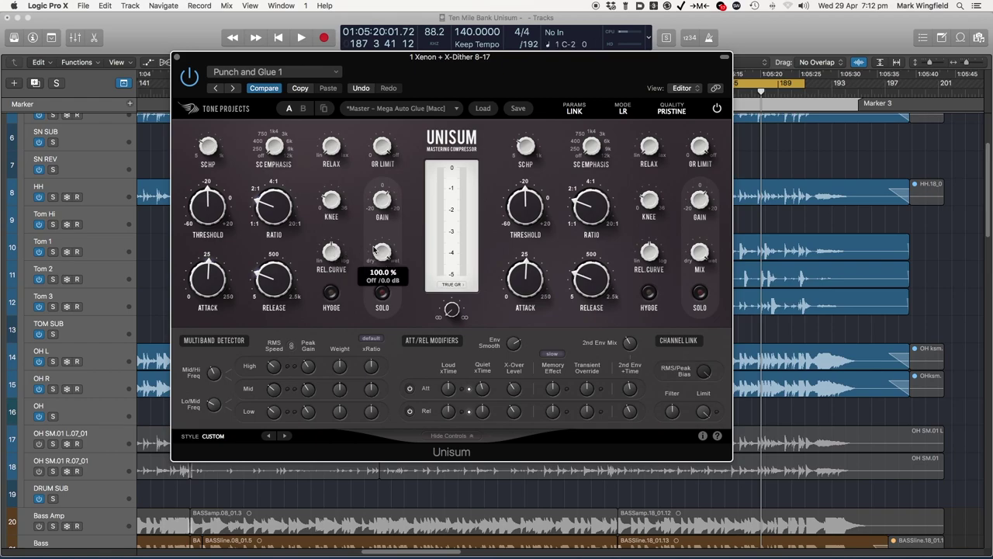
Play the mix and raise the first channel's ratio to about 4:1 with the threshold at -18.88 dB
{"action": "mouse_move", "coordinate": [251, 295]}
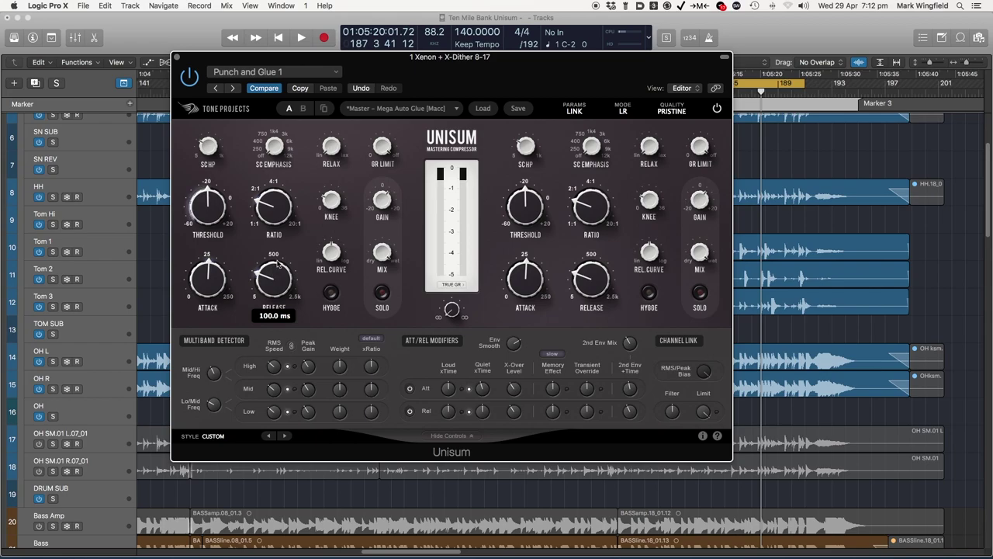
{"action": "key", "text": "space"}
{"action": "mouse_move", "coordinate": [281, 213]}
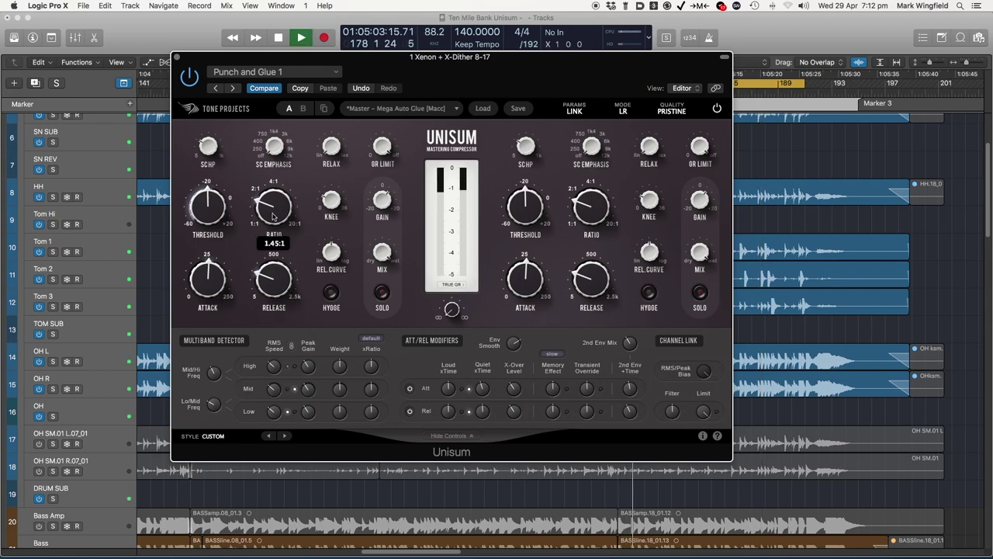
{"action": "left_click_drag", "start_coordinate": [281, 212], "coordinate": [288, 158]}
{"action": "mouse_move", "coordinate": [208, 204]}
{"action": "left_mouse_down"}
{"action": "mouse_move", "coordinate": [202, 216]}
{"action": "mouse_move", "coordinate": [212, 205]}
{"action": "left_mouse_up"}
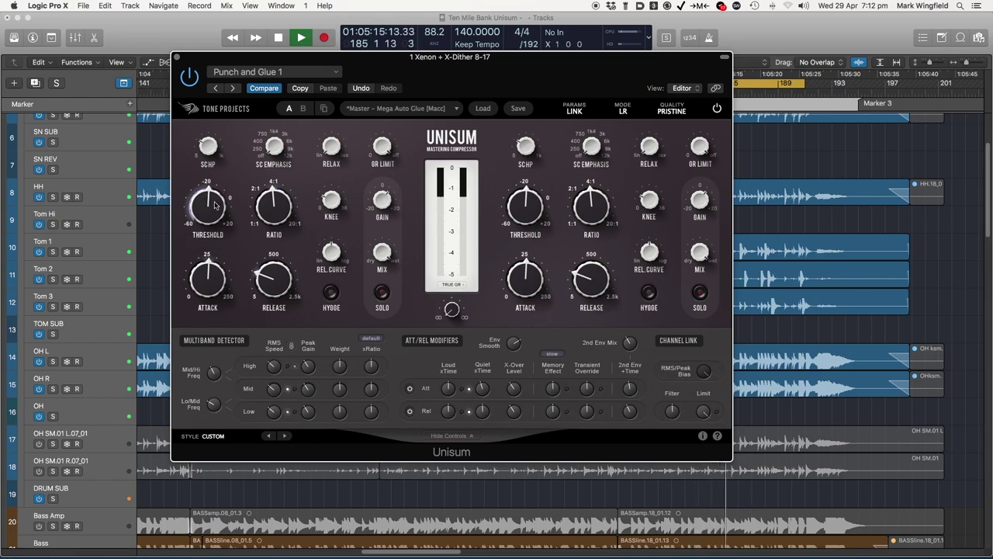
Set the first channel's attack to 0.00 ms and raise its threshold to -16.64 dB
{"action": "mouse_move", "coordinate": [211, 281]}
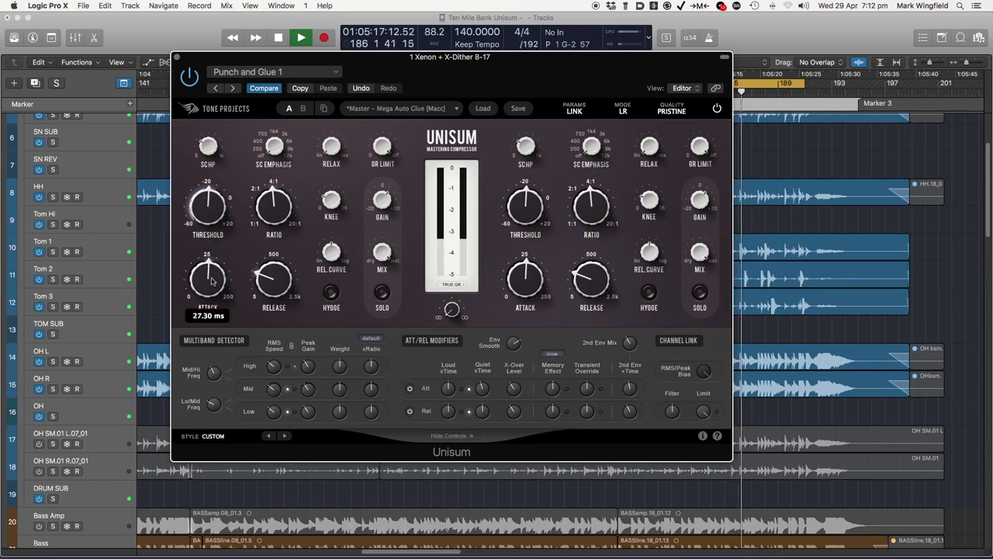
{"action": "left_click_drag", "start_coordinate": [211, 281], "coordinate": [219, 296]}
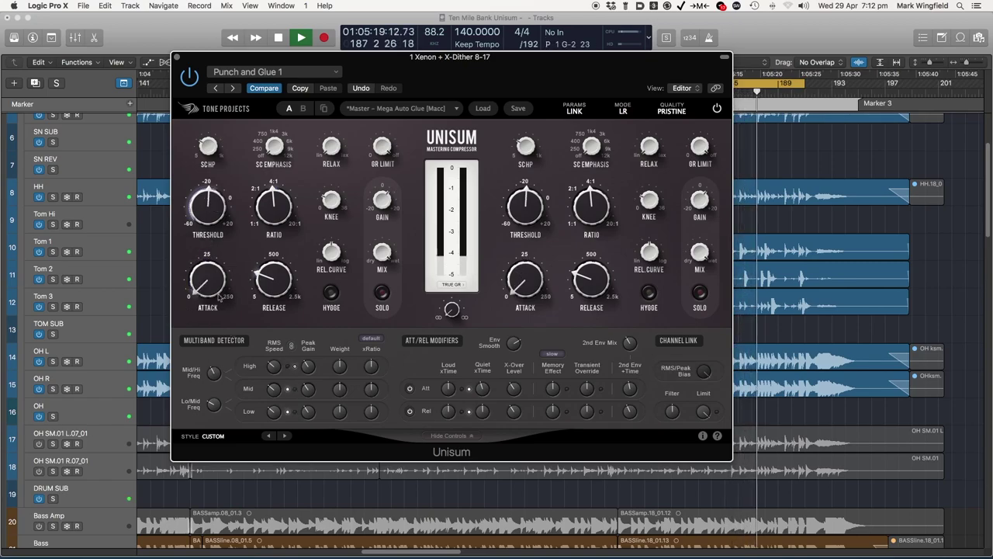
{"action": "mouse_move", "coordinate": [195, 311]}
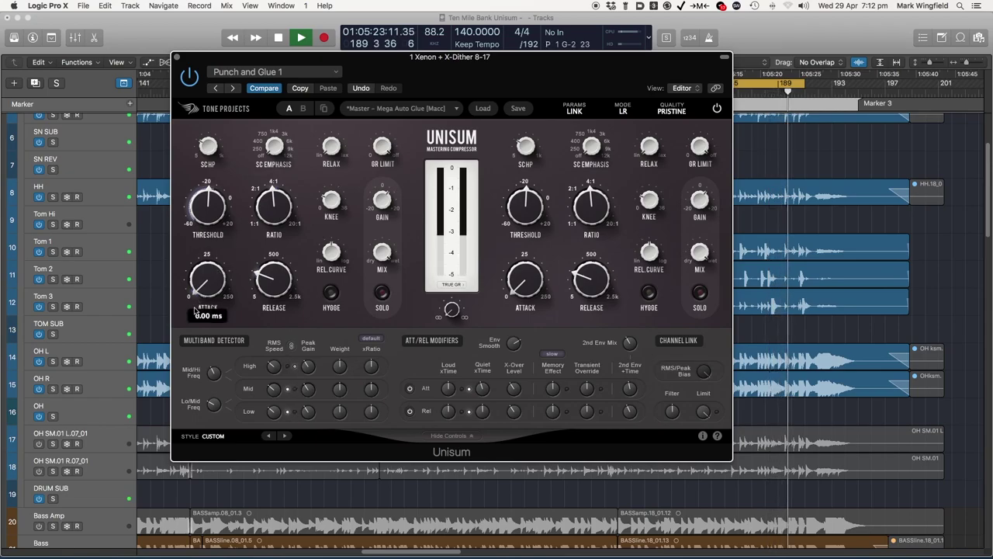
{"action": "mouse_move", "coordinate": [203, 212]}
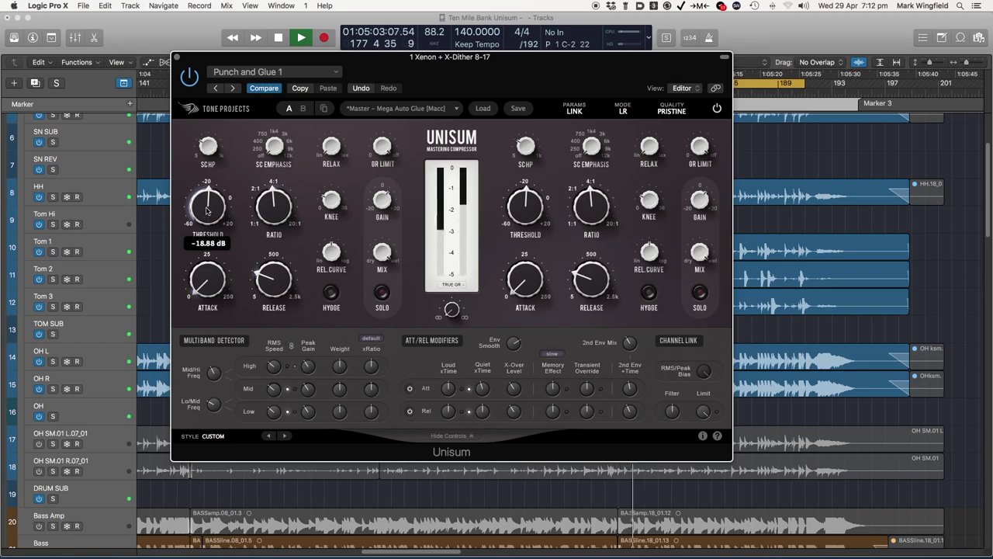
{"action": "left_click_drag", "start_coordinate": [206, 212], "coordinate": [208, 207]}
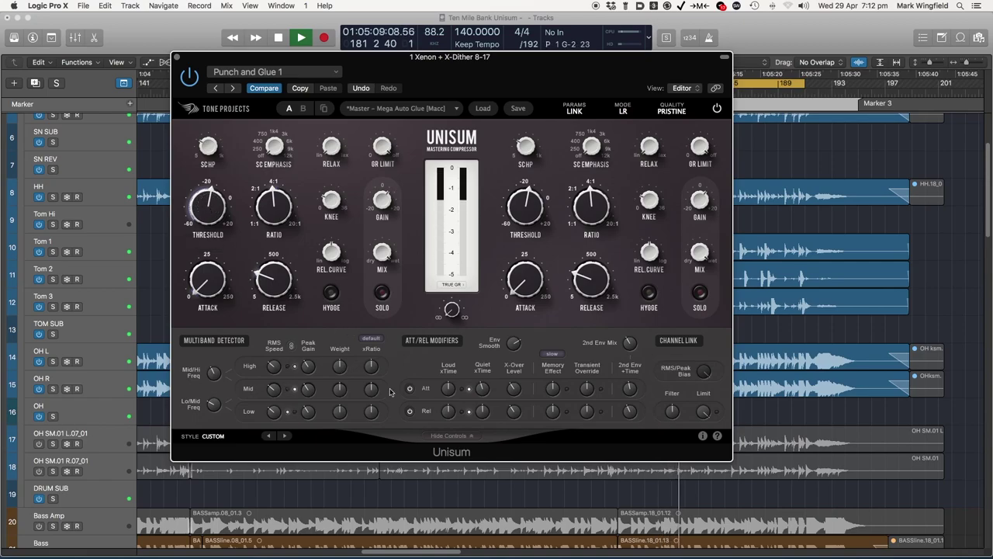
Try the attack Loud xTime modifier at 10.000x with an increased attack Transient Override, stopping playback to review both
{"action": "mouse_move", "coordinate": [448, 398]}
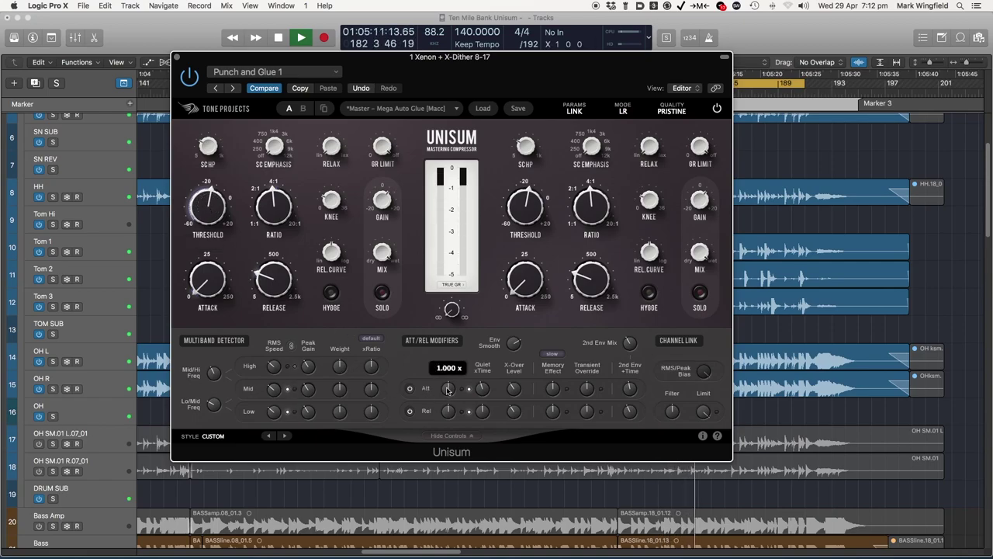
{"action": "left_click_drag", "start_coordinate": [448, 392], "coordinate": [447, 310]}
{"action": "left_click_drag", "start_coordinate": [449, 384], "coordinate": [449, 386]}
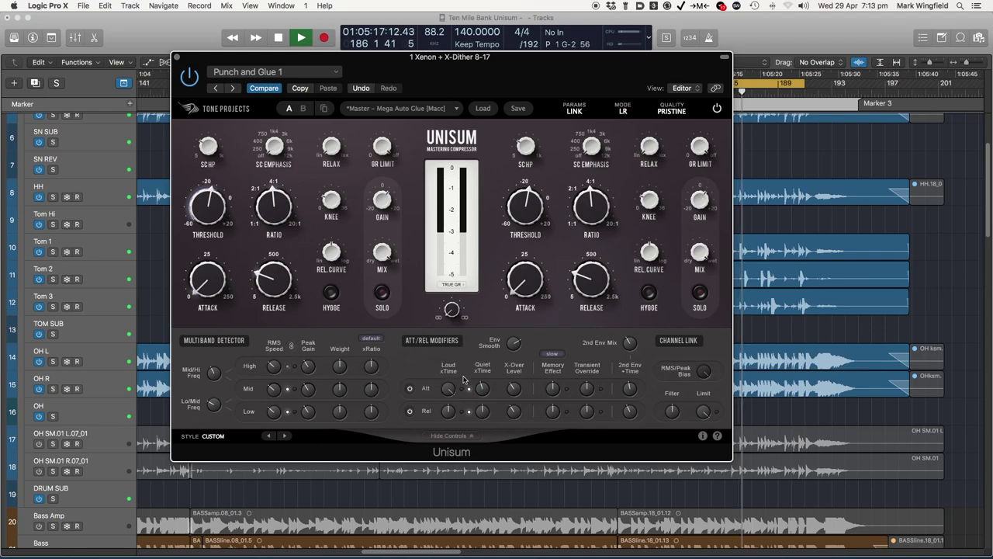
{"action": "mouse_move", "coordinate": [588, 385]}
{"action": "left_click_drag", "start_coordinate": [588, 386], "coordinate": [601, 357]}
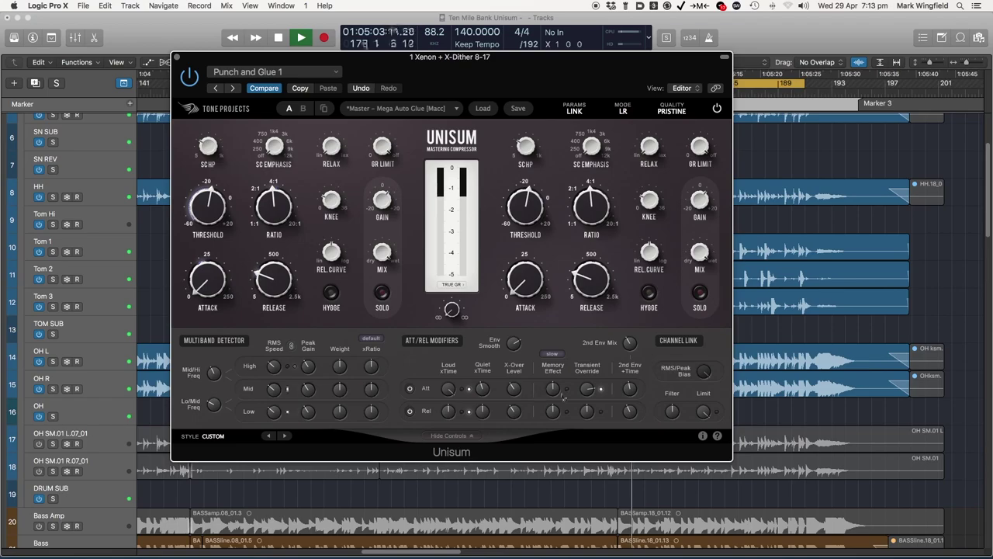
{"action": "mouse_move", "coordinate": [588, 390]}
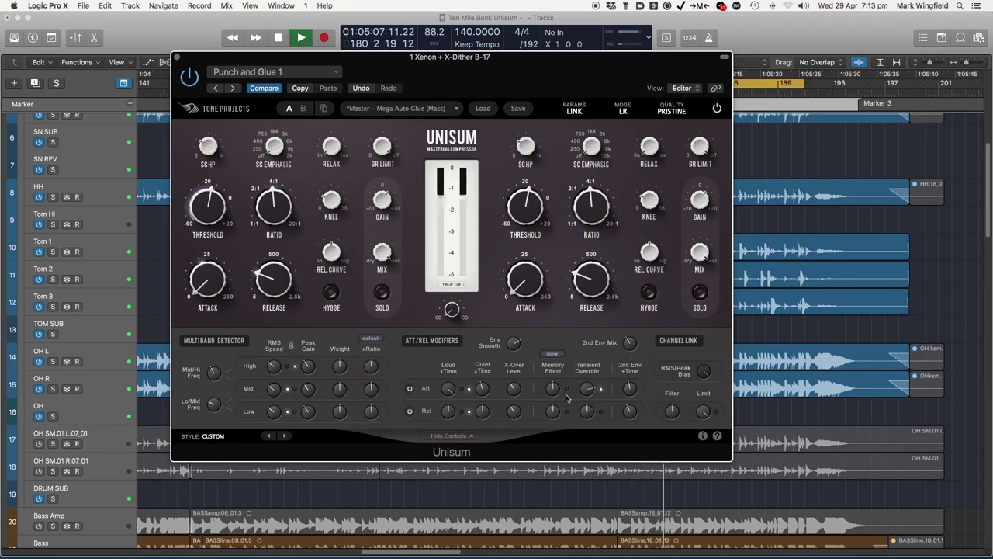
{"action": "mouse_move", "coordinate": [586, 389]}
{"action": "left_mouse_down"}
{"action": "mouse_move", "coordinate": [593, 371]}
{"action": "mouse_move", "coordinate": [588, 385]}
{"action": "left_mouse_up"}
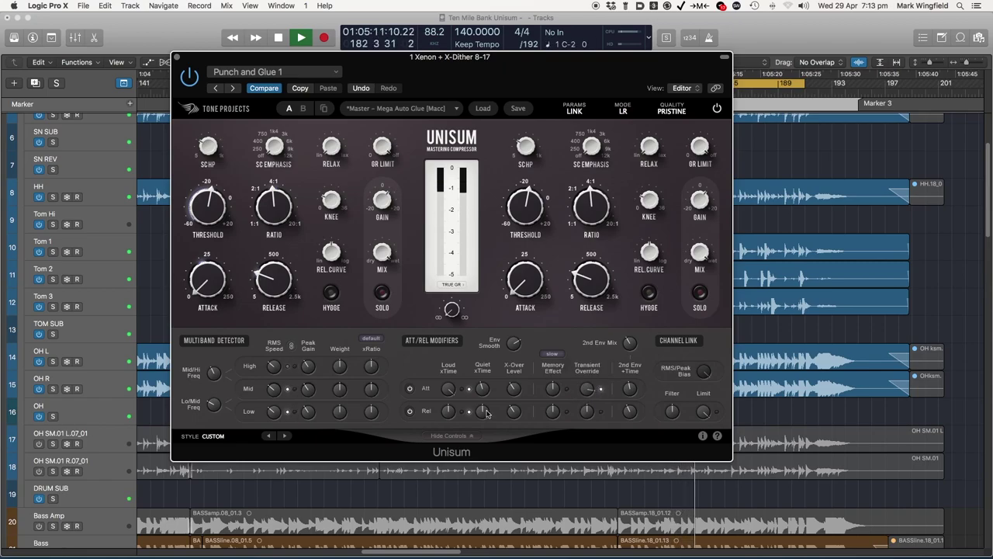
{"action": "key", "text": "space"}
{"action": "mouse_move", "coordinate": [449, 395]}
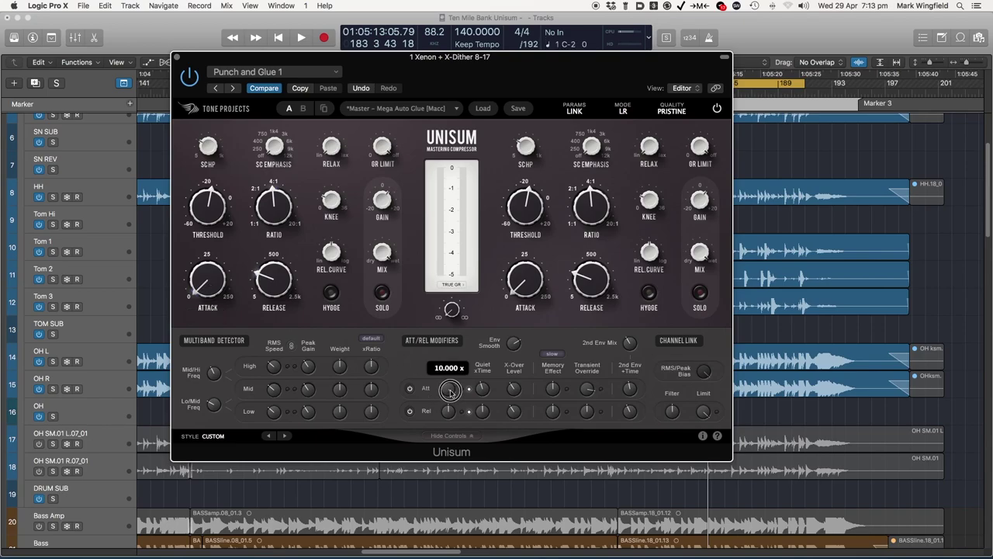
{"action": "mouse_move", "coordinate": [586, 389]}
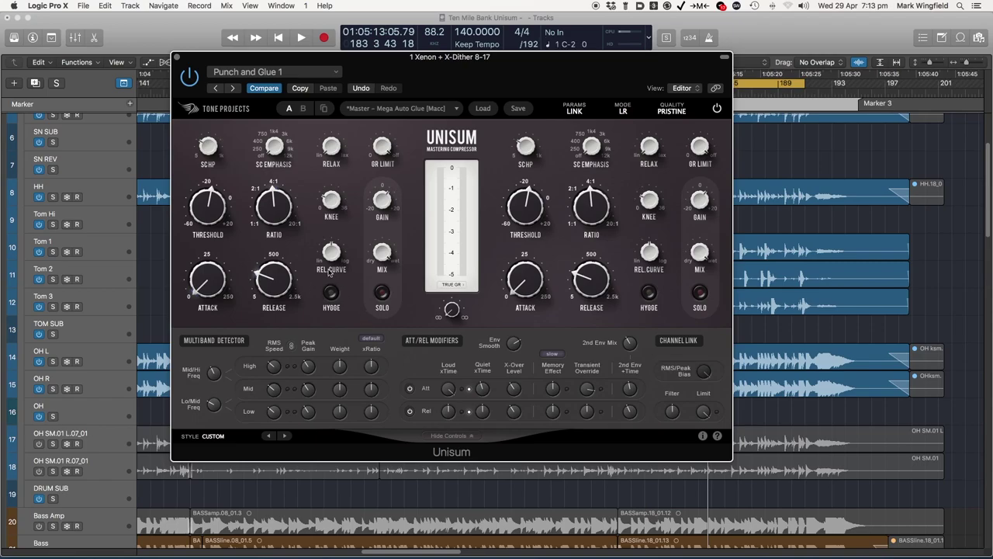
Resume playback, set the attack to about 25 ms and reset the attack Loud xTime and Transient Override modifiers
{"action": "mouse_move", "coordinate": [190, 289]}
{"action": "key", "text": "space"}
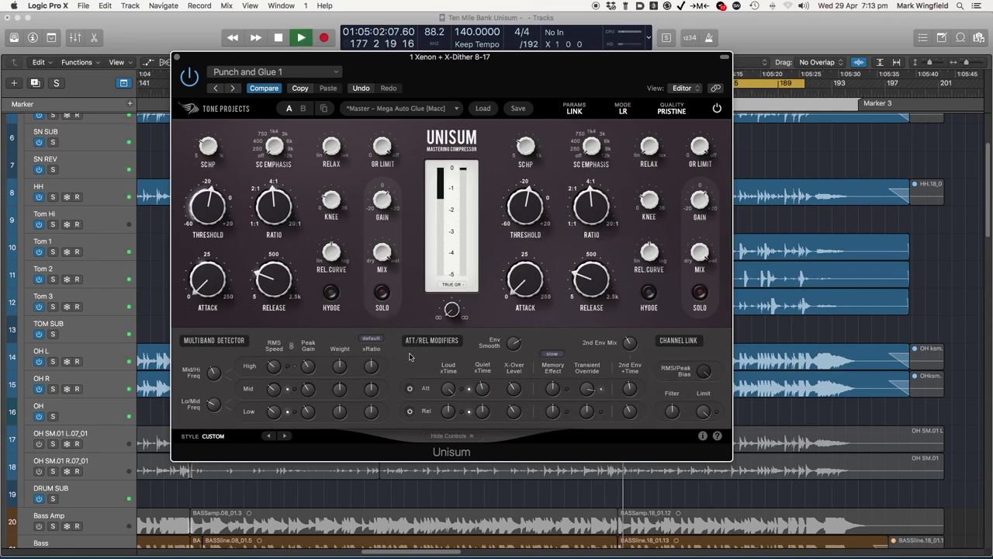
{"action": "mouse_move", "coordinate": [379, 393]}
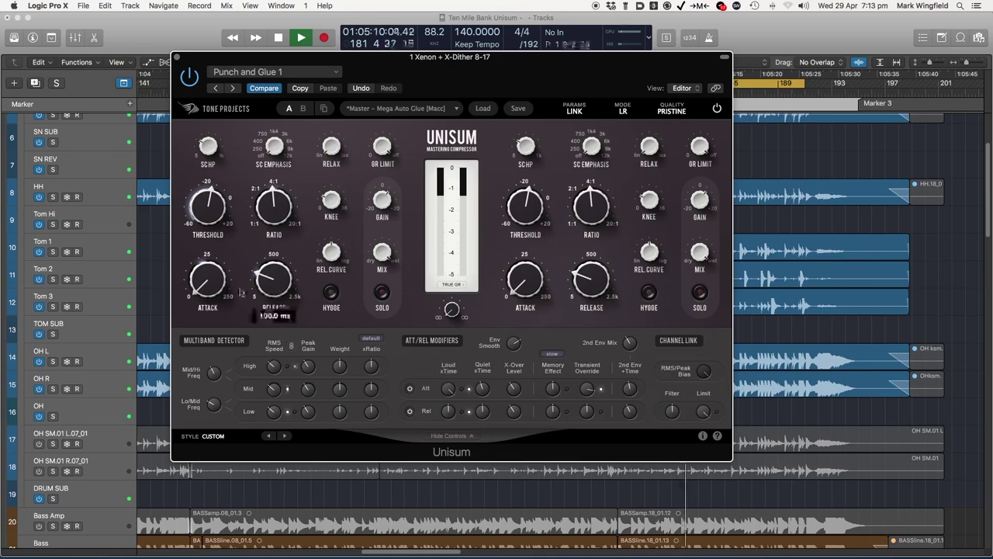
{"action": "left_click_drag", "start_coordinate": [207, 284], "coordinate": [270, 187]}
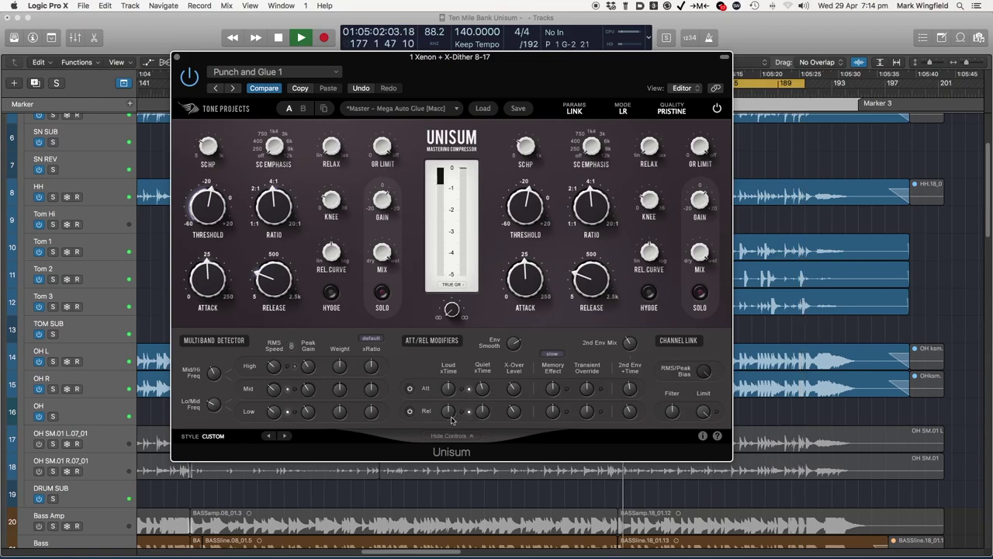
Shorten the release slightly and try its modifiers at Loud xTime 0.112x, a raised Quiet xTime and X-Over Level 0.20 dB
{"action": "mouse_move", "coordinate": [448, 416]}
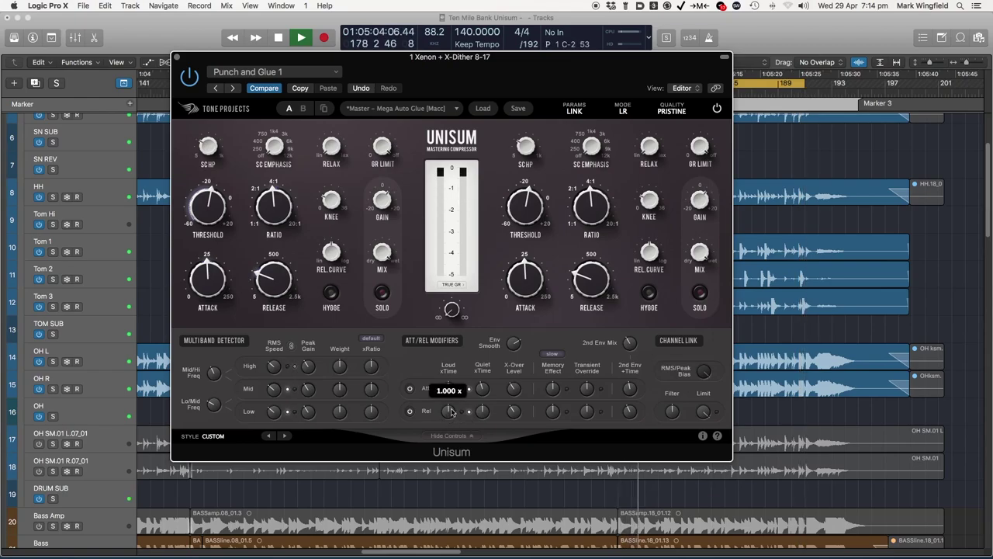
{"action": "left_click_drag", "start_coordinate": [275, 281], "coordinate": [273, 291]}
{"action": "mouse_move", "coordinate": [448, 410]}
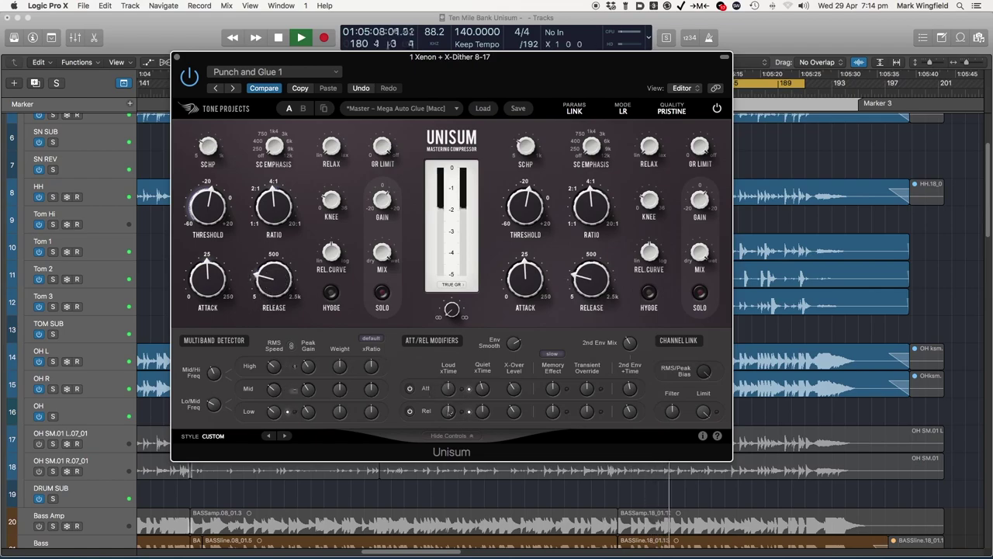
{"action": "left_click_drag", "start_coordinate": [448, 410], "coordinate": [429, 493]}
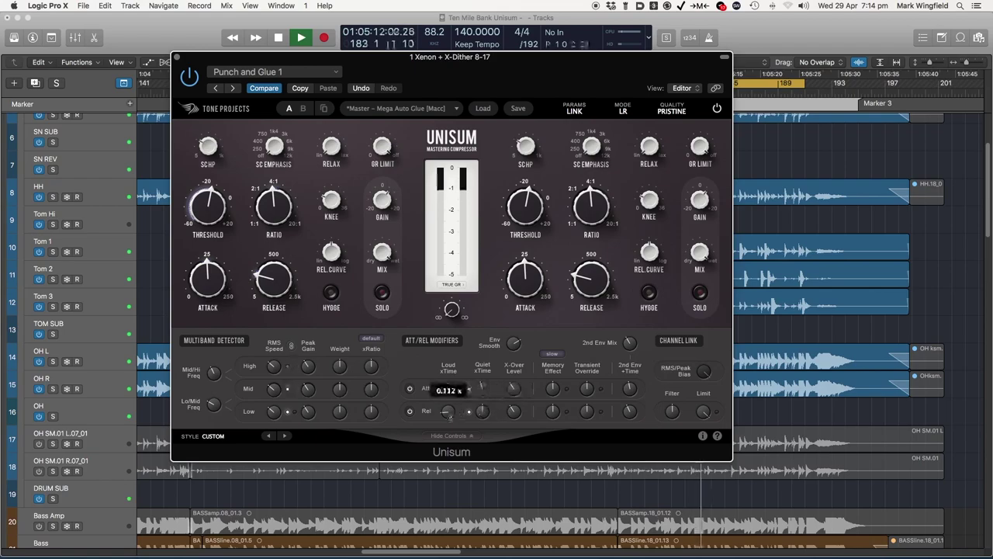
{"action": "left_click_drag", "start_coordinate": [483, 411], "coordinate": [532, 312]}
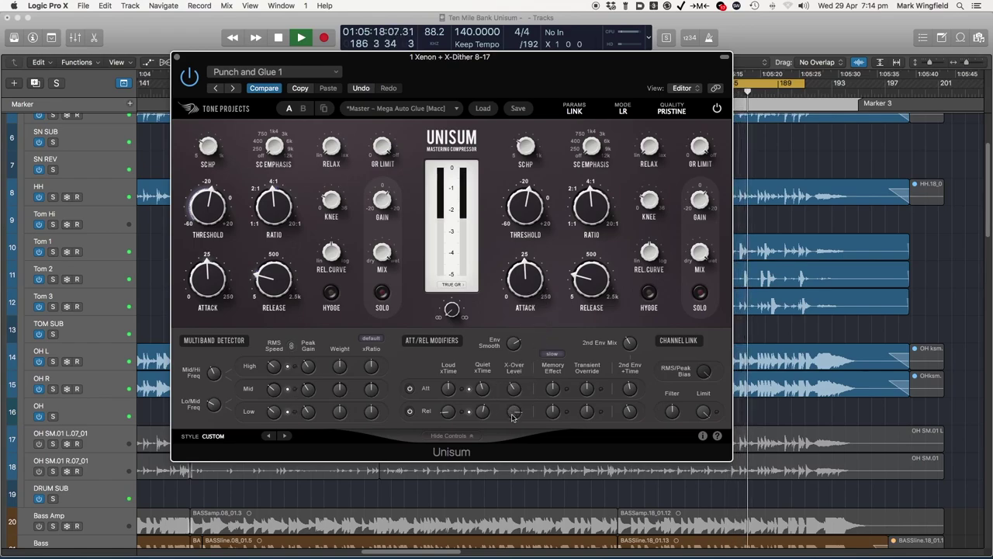
{"action": "left_click_drag", "start_coordinate": [509, 453], "coordinate": [513, 421]}
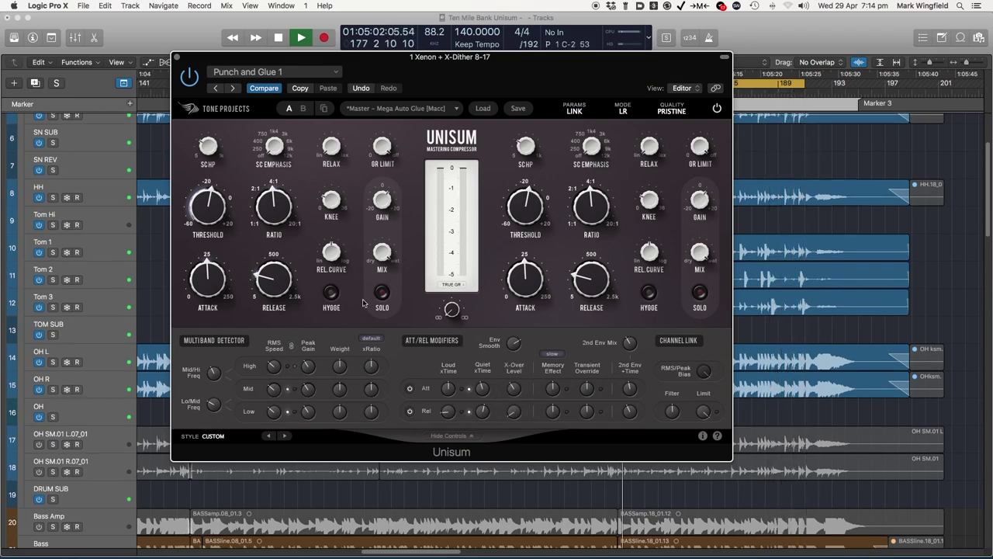
Shorten the release time further and lower the release Loud xTime modifier to 0.105x
{"action": "left_click_drag", "start_coordinate": [287, 283], "coordinate": [276, 293]}
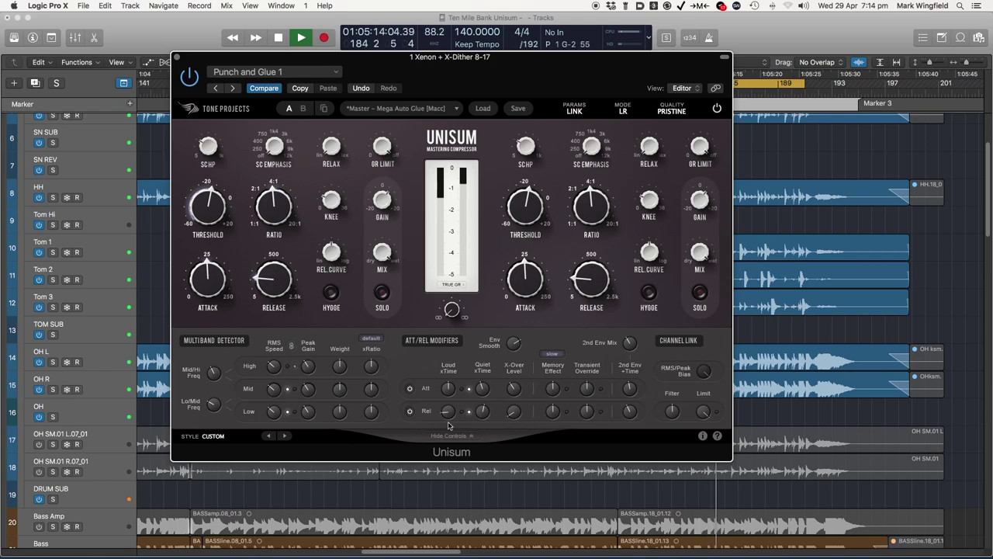
{"action": "mouse_move", "coordinate": [448, 423]}
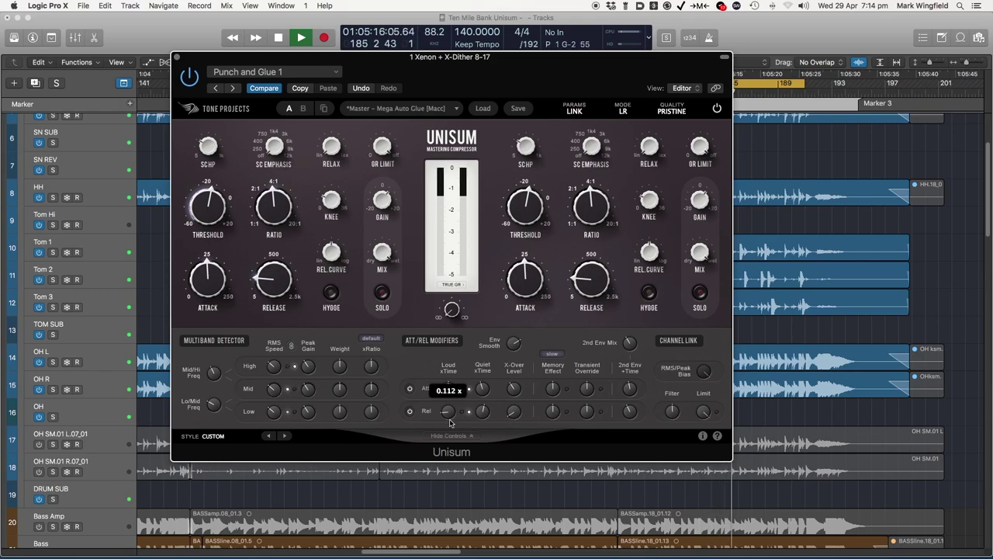
{"action": "mouse_move", "coordinate": [445, 416]}
{"action": "left_mouse_down"}
{"action": "mouse_move", "coordinate": [436, 438]}
{"action": "mouse_move", "coordinate": [437, 419]}
{"action": "left_mouse_up"}
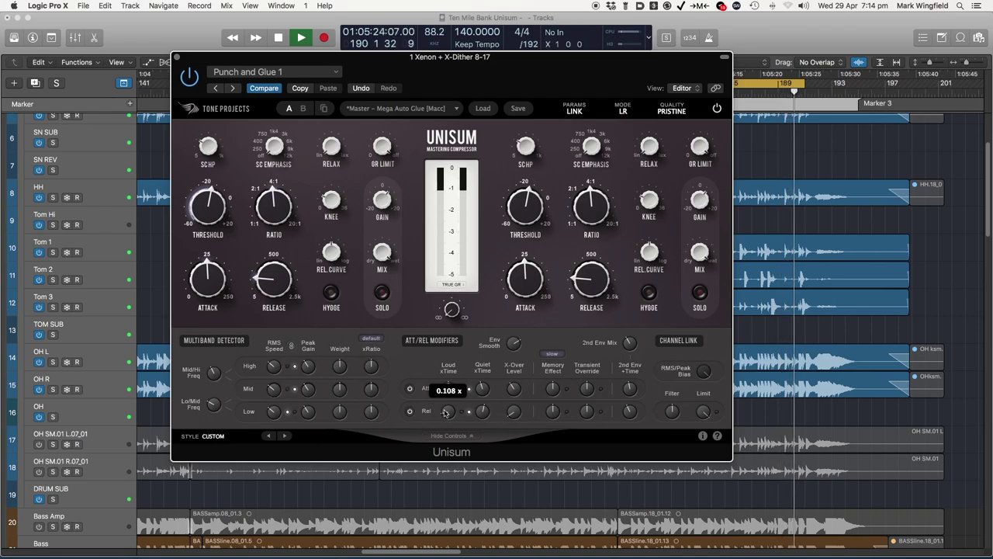
{"action": "mouse_move", "coordinate": [440, 419]}
{"action": "left_mouse_down"}
{"action": "mouse_move", "coordinate": [459, 278]}
{"action": "mouse_move", "coordinate": [450, 417]}
{"action": "left_mouse_up"}
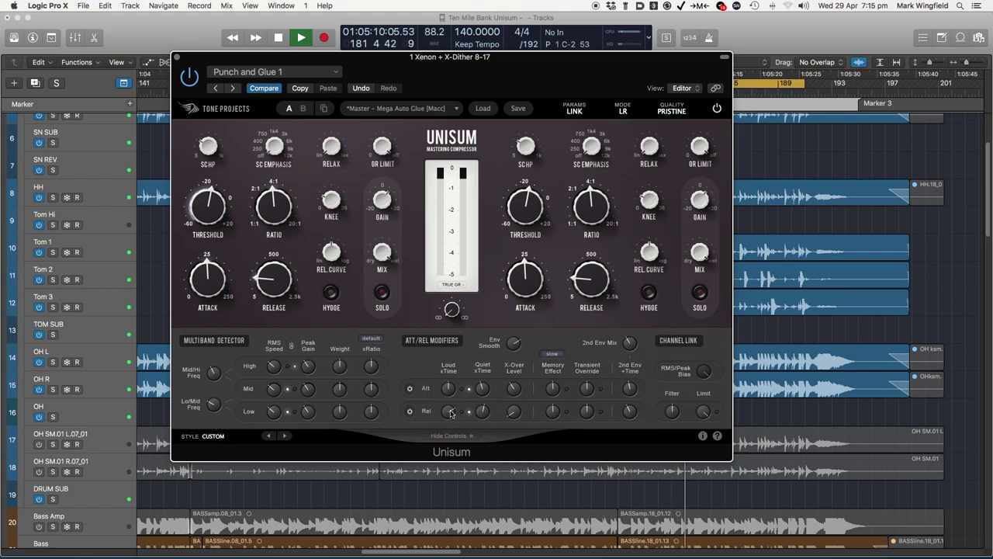
{"action": "left_click_drag", "start_coordinate": [451, 412], "coordinate": [450, 442]}
Lower the release Quiet xTime modifier and raise the release X-Over Level
{"action": "left_click", "coordinate": [487, 415]}
{"action": "left_click", "coordinate": [510, 414]}
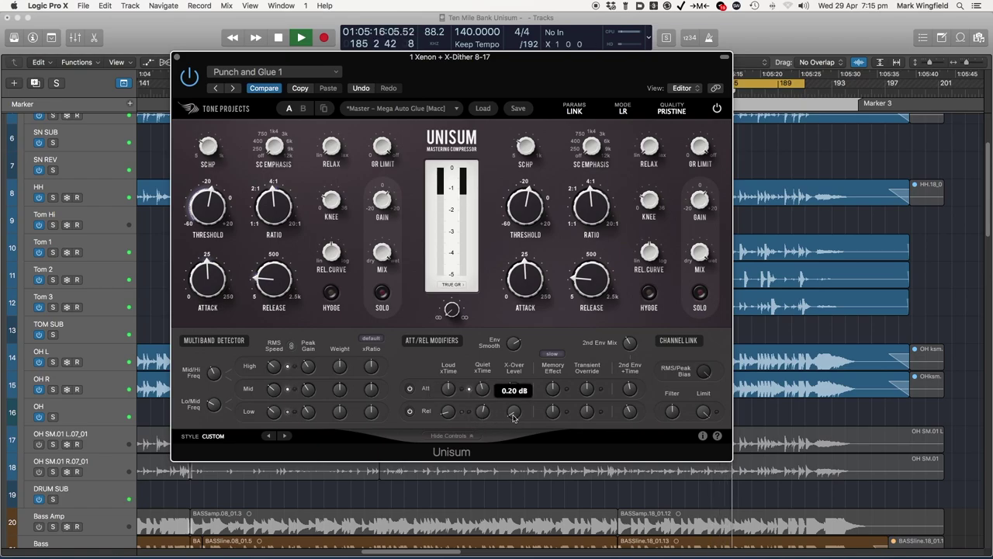
{"action": "left_click", "coordinate": [479, 415]}
{"action": "left_click_drag", "start_coordinate": [479, 417], "coordinate": [478, 444]}
{"action": "left_click_drag", "start_coordinate": [517, 413], "coordinate": [526, 355]}
{"action": "left_click_drag", "start_coordinate": [479, 411], "coordinate": [493, 385]}
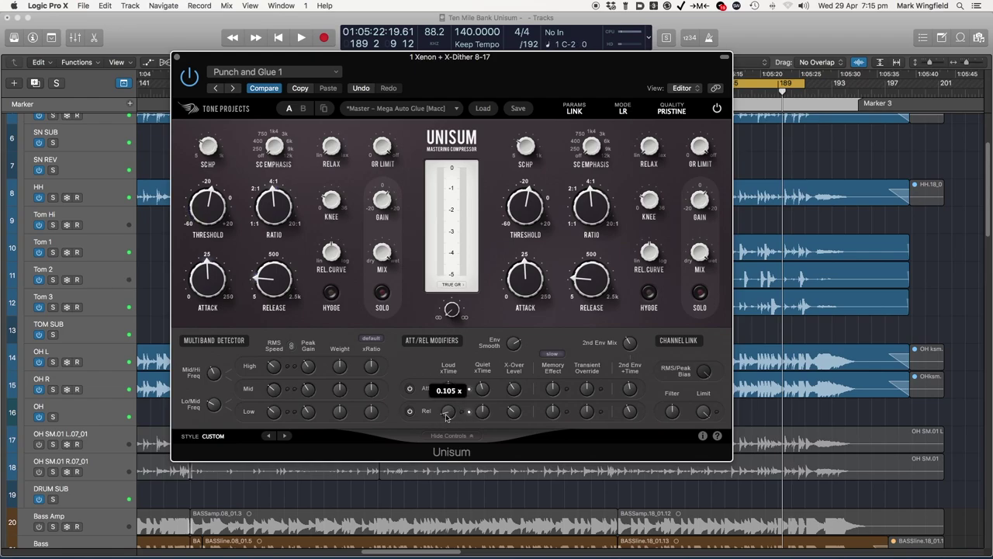
With playback stopped, raise the release Loud xTime above 1x and lower the release X-Over Level
{"action": "mouse_move", "coordinate": [513, 417]}
{"action": "mouse_move", "coordinate": [450, 417]}
{"action": "left_click_drag", "start_coordinate": [450, 413], "coordinate": [449, 420]}
{"action": "left_click_drag", "start_coordinate": [459, 354], "coordinate": [502, 247]}
{"action": "left_click_drag", "start_coordinate": [482, 190], "coordinate": [480, 191]}
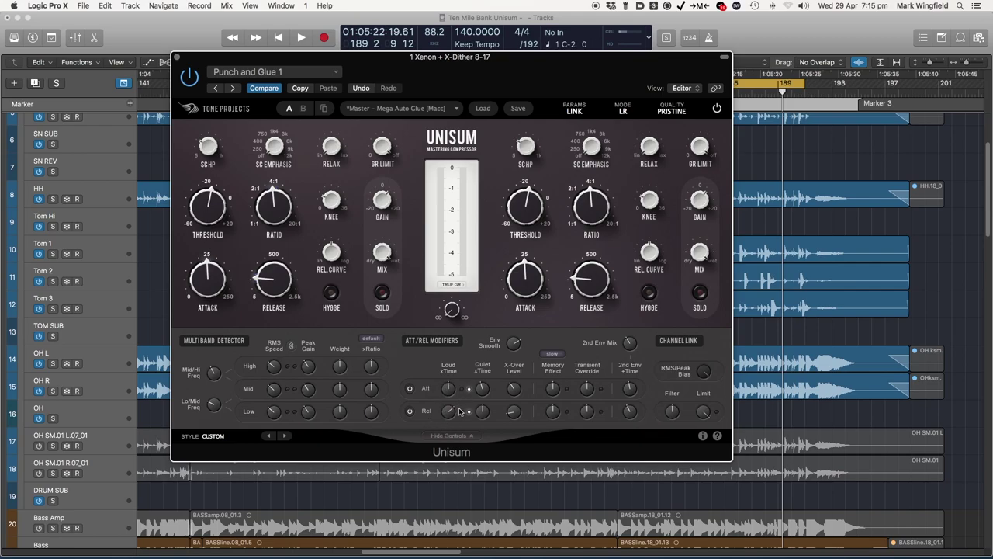
Resume playback, set the release Loud xTime to 6.448x and turn the release X-Over Level down further
{"action": "key", "text": "space"}
{"action": "left_click_drag", "start_coordinate": [455, 421], "coordinate": [454, 437]}
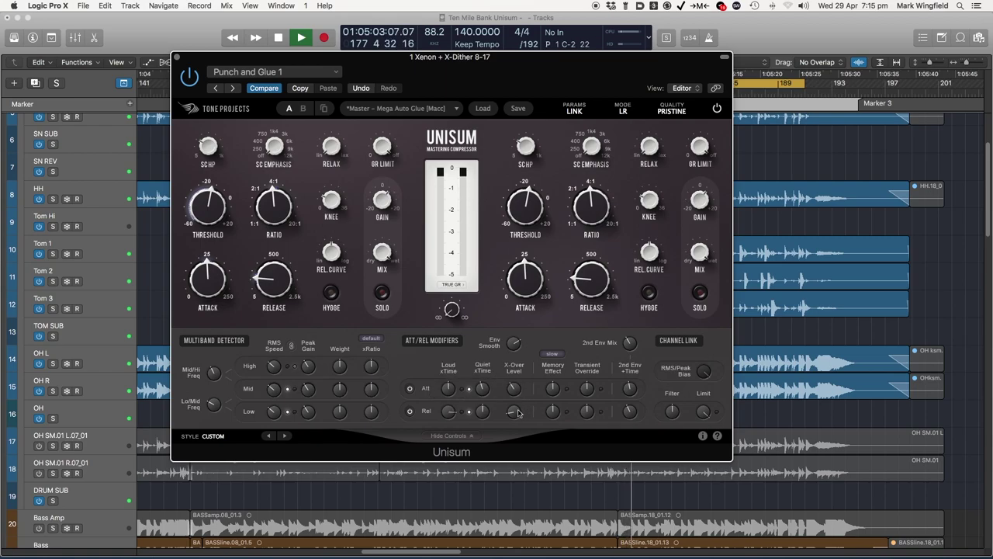
{"action": "left_click_drag", "start_coordinate": [518, 412], "coordinate": [509, 444]}
{"action": "left_click_drag", "start_coordinate": [447, 416], "coordinate": [453, 406]}
{"action": "left_click", "coordinate": [448, 411]}
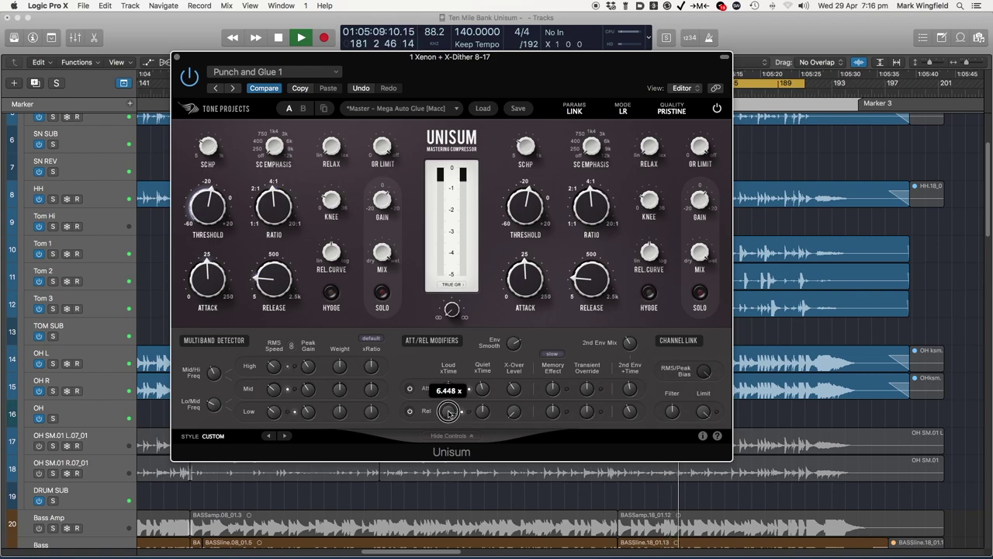
Raise the release Loud xTime further, pairing it with a lower Quiet xTime and a fine-tuned release X-Over Level
{"action": "left_click_drag", "start_coordinate": [449, 412], "coordinate": [482, 422]}
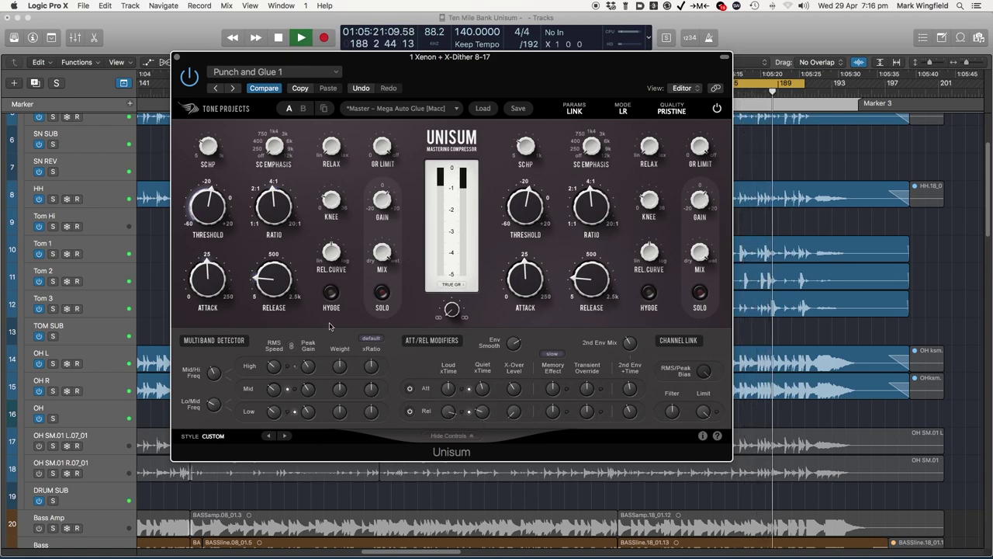
{"action": "left_click_drag", "start_coordinate": [512, 413], "coordinate": [512, 415]}
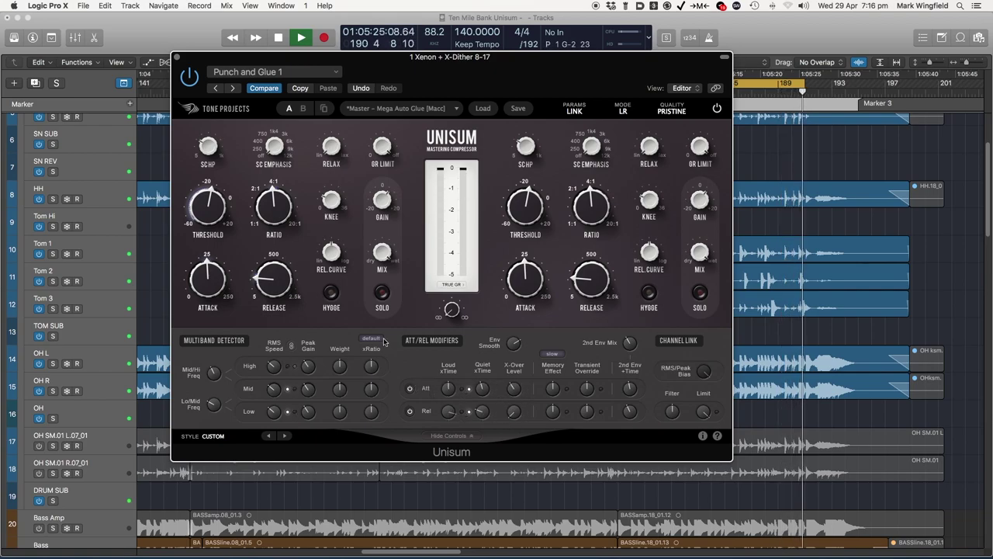
{"action": "left_click", "coordinate": [232, 231]}
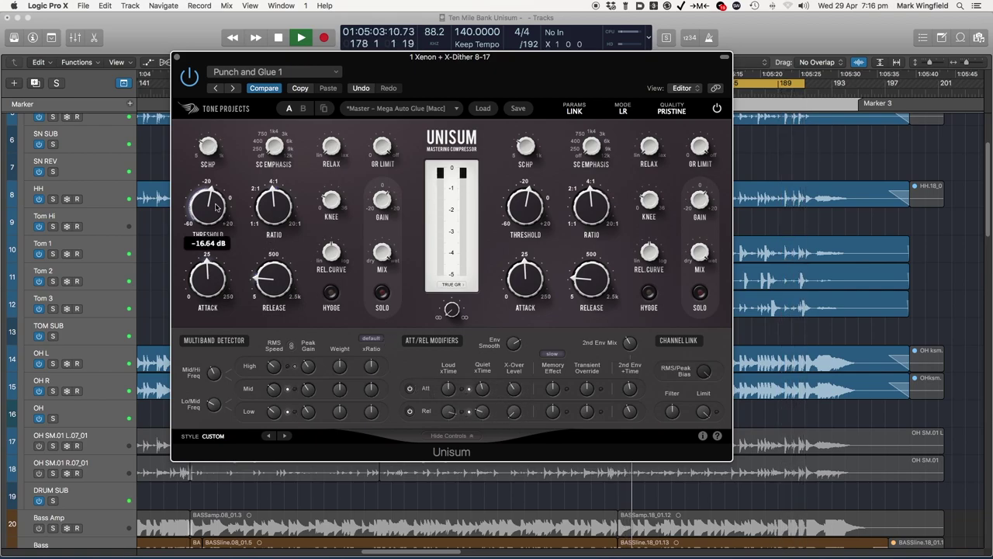
Fine-tune the release X-Over Level during playback, then stop and set the release Quiet xTime to 0.138x
{"action": "mouse_move", "coordinate": [354, 248]}
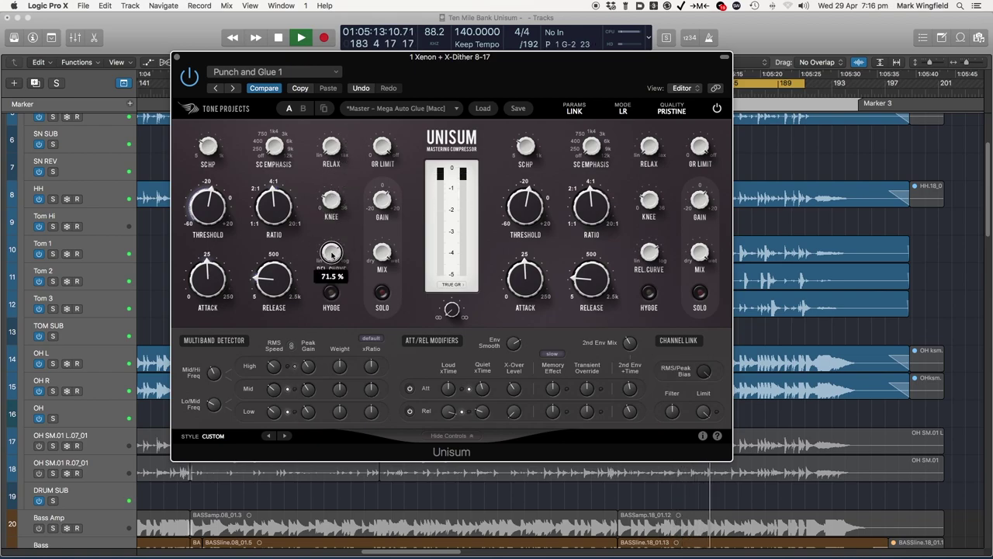
{"action": "mouse_move", "coordinate": [281, 220]}
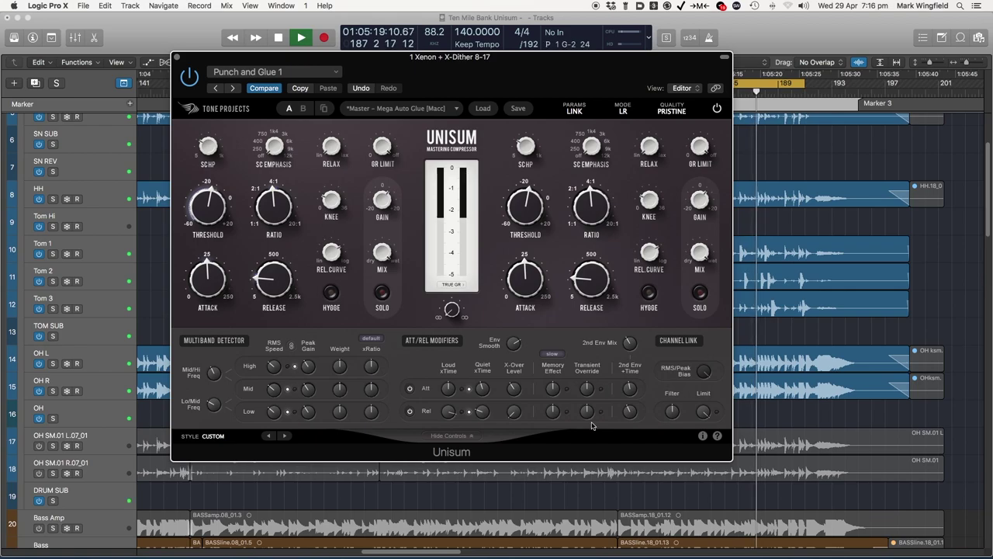
{"action": "left_click_drag", "start_coordinate": [472, 393], "coordinate": [469, 422]}
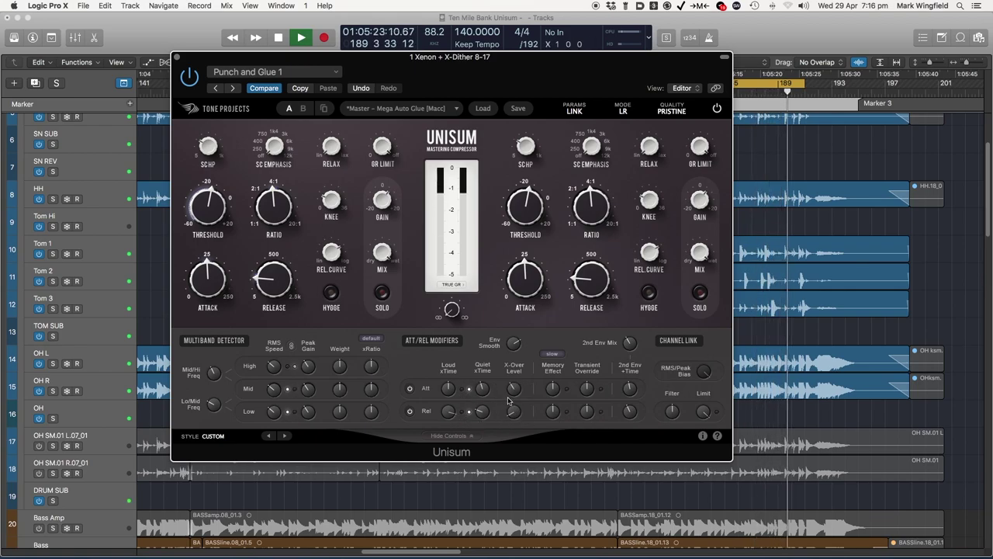
{"action": "left_click_drag", "start_coordinate": [446, 411], "coordinate": [443, 411]}
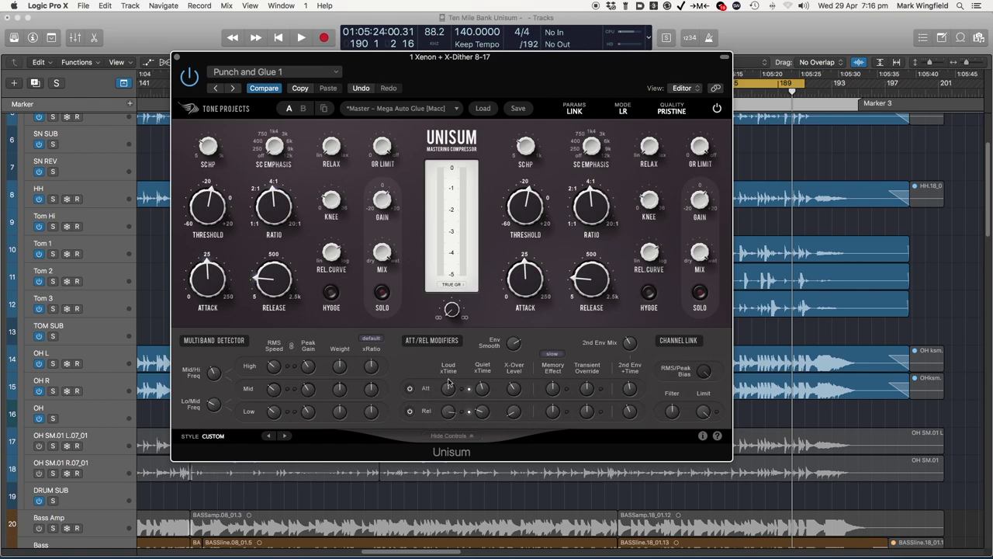
{"action": "mouse_move", "coordinate": [486, 410]}
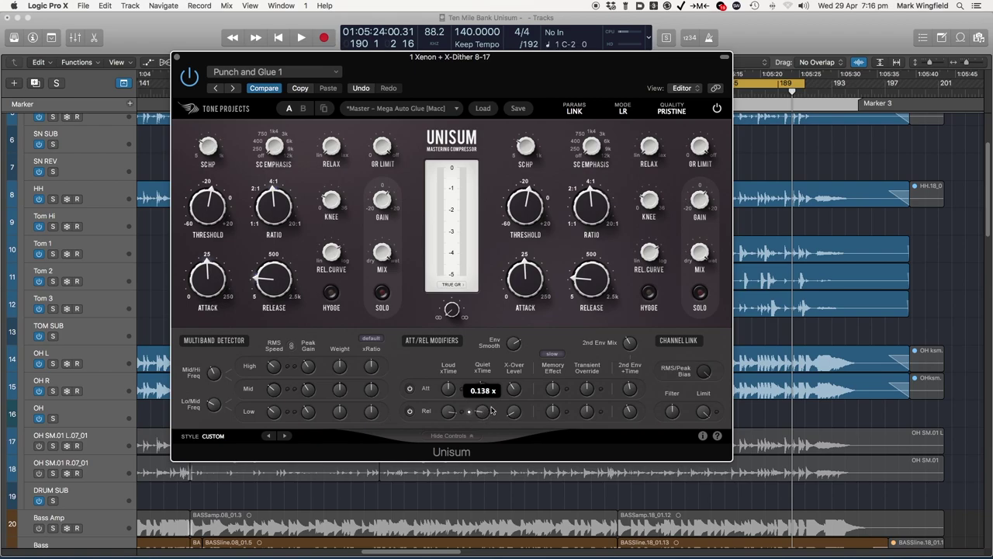
{"action": "mouse_move", "coordinate": [513, 413]}
{"action": "left_mouse_down"}
{"action": "mouse_move", "coordinate": [529, 333]}
{"action": "mouse_move", "coordinate": [519, 405]}
{"action": "left_mouse_up"}
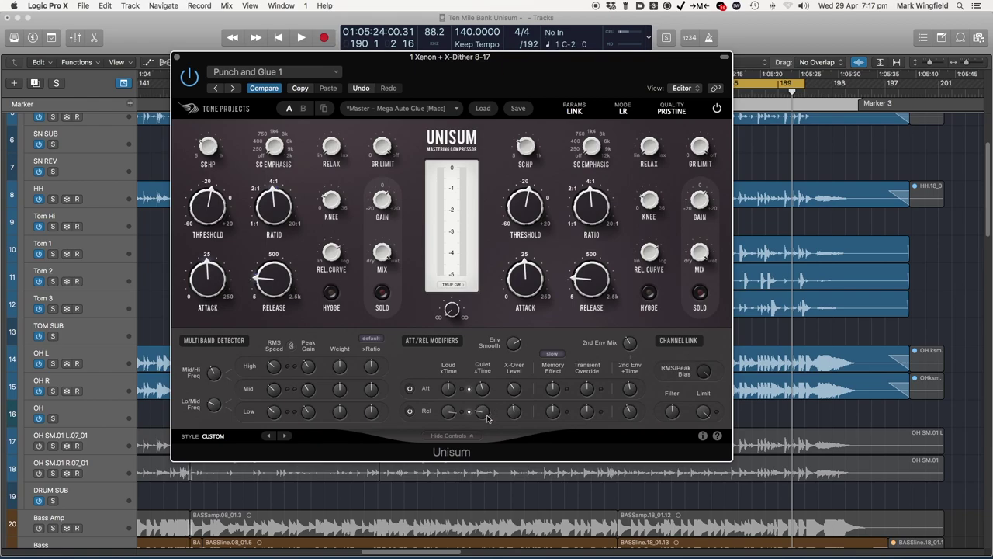
Return the release Loud xTime, Quiet xTime and X-Over Level to their default settings
{"action": "mouse_move", "coordinate": [446, 413]}
{"action": "left_click_drag", "start_coordinate": [480, 390], "coordinate": [515, 409]}
{"action": "mouse_move", "coordinate": [516, 416]}
{"action": "mouse_move", "coordinate": [518, 388]}
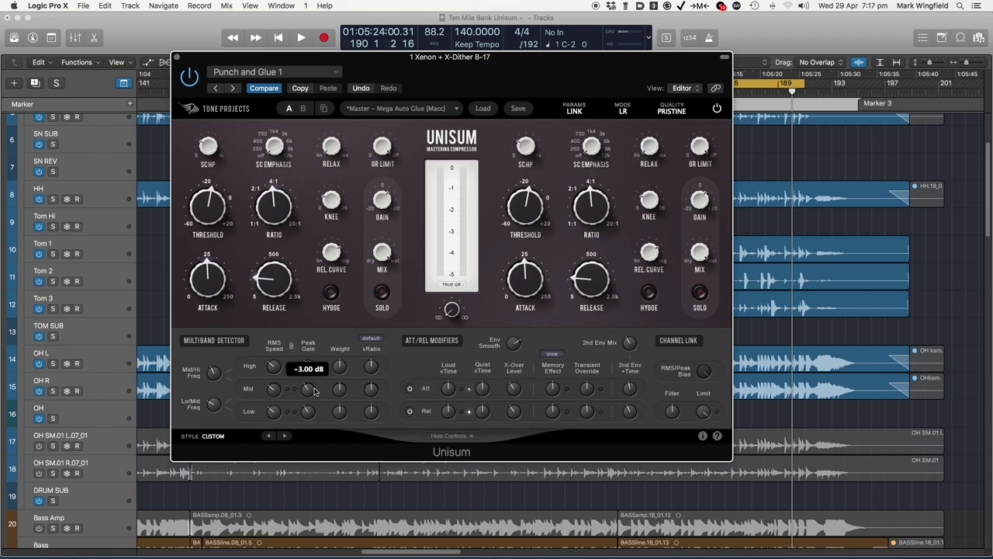
Play the loop and examine the multiband detector's RMS Speed, Peak Gain, Weight and xRatio controls, then stop playback
{"action": "key", "text": "space"}
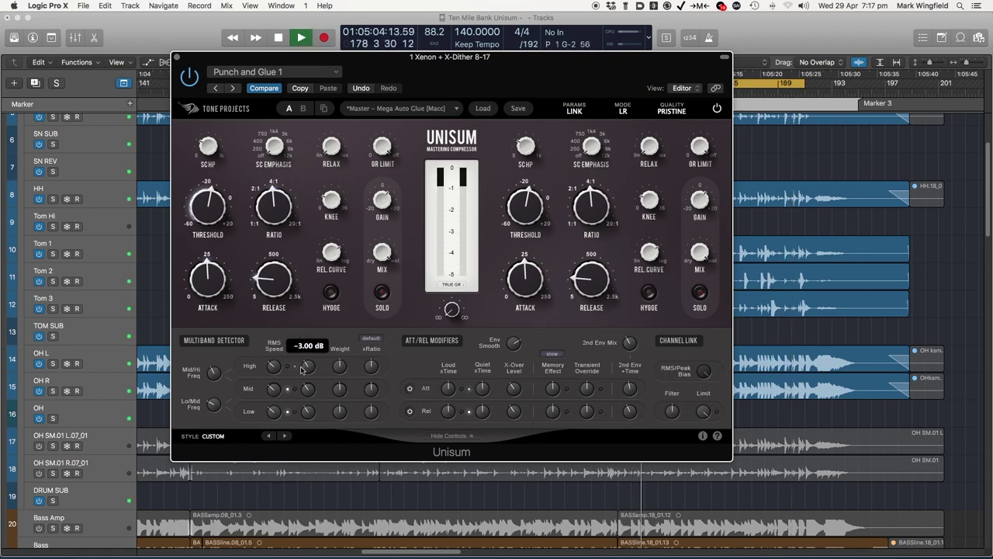
{"action": "mouse_move", "coordinate": [343, 374]}
{"action": "left_click_drag", "start_coordinate": [344, 371], "coordinate": [330, 431]}
{"action": "left_click_drag", "start_coordinate": [339, 367], "coordinate": [344, 366]}
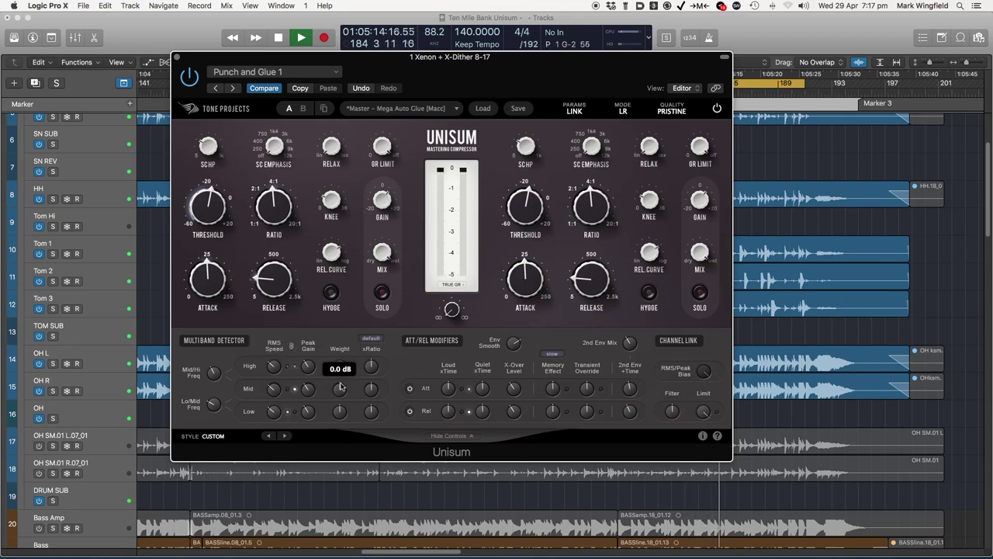
{"action": "left_click_drag", "start_coordinate": [340, 385], "coordinate": [375, 381]}
{"action": "left_click_drag", "start_coordinate": [279, 364], "coordinate": [288, 283]}
{"action": "left_click_drag", "start_coordinate": [308, 362], "coordinate": [308, 386]}
{"action": "key", "text": "space"}
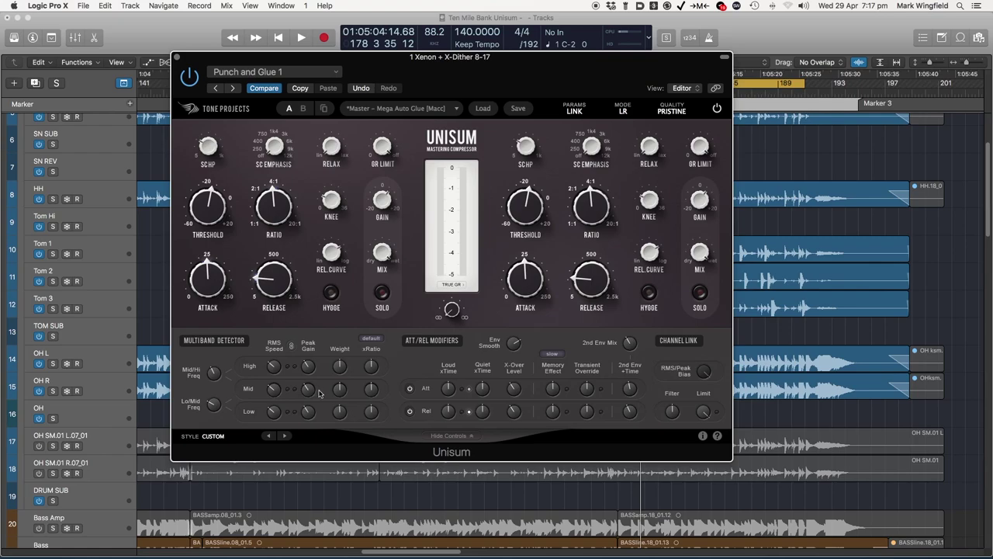
Resume playback, lower the High band's detector Weight well below 0 dB, adjust its Peak Gain and raise its RMS Speed to about 1597 Hz
{"action": "key", "text": "space"}
{"action": "mouse_move", "coordinate": [275, 371]}
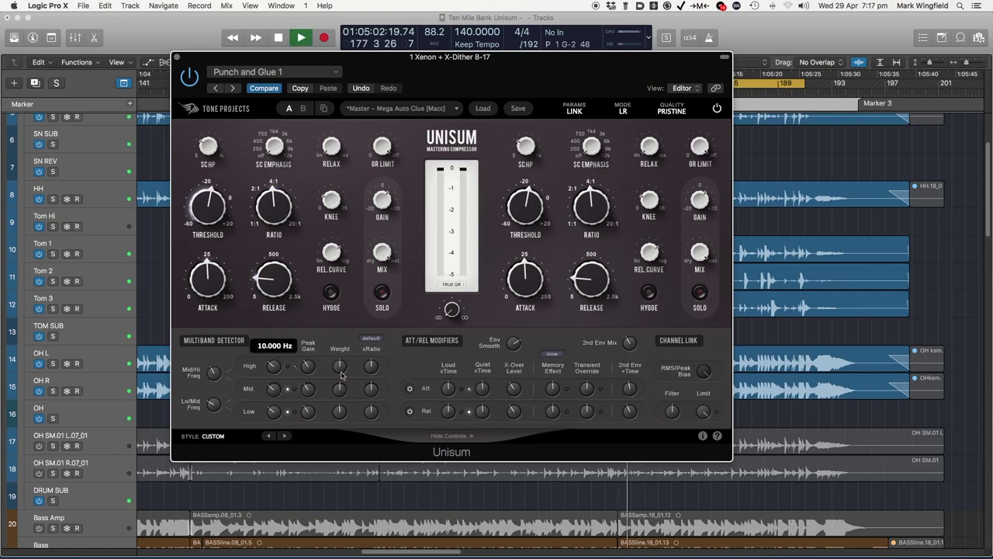
{"action": "left_click_drag", "start_coordinate": [341, 376], "coordinate": [325, 452]}
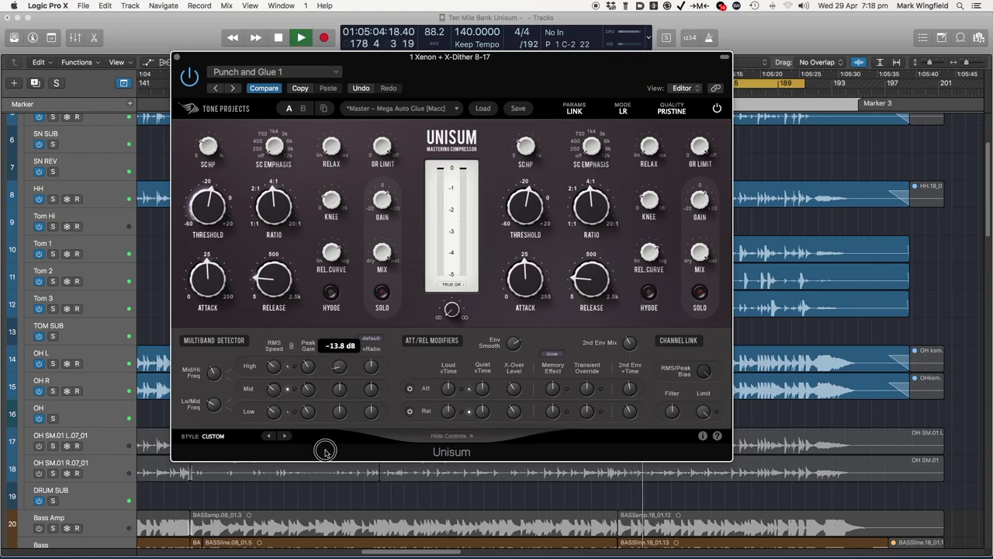
{"action": "left_click_drag", "start_coordinate": [340, 370], "coordinate": [337, 382]}
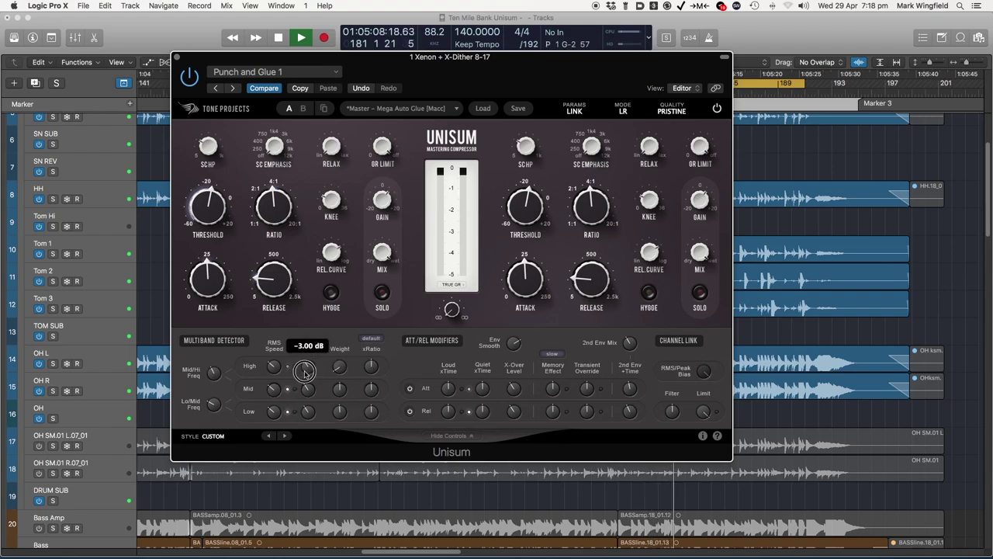
{"action": "mouse_move", "coordinate": [273, 370]}
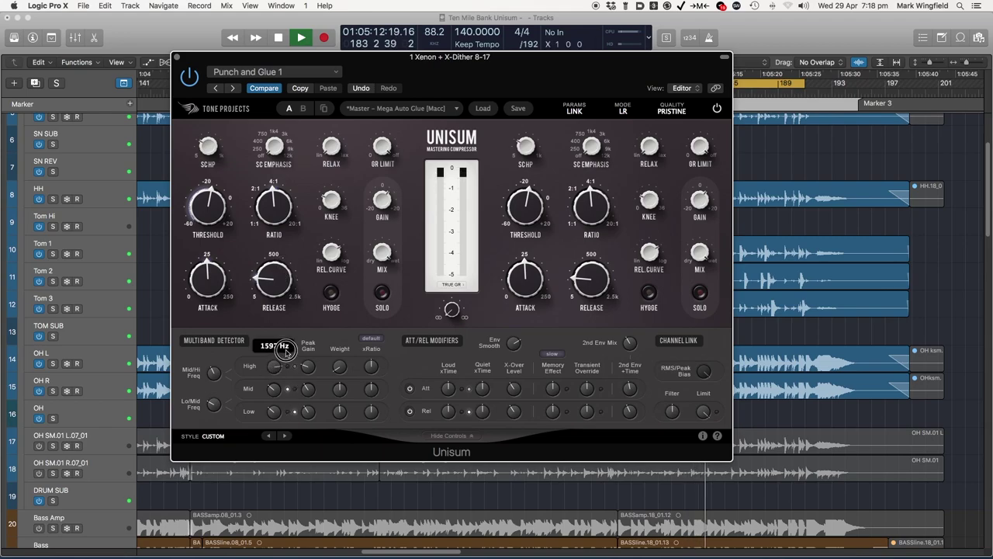
Raise the Mid band's detector Weight to 4.6 dB, its xRatio to about 1.47x and its Peak Gain, checking the Mid/Hi crossover frequency
{"action": "mouse_move", "coordinate": [372, 397]}
{"action": "left_click_drag", "start_coordinate": [346, 398], "coordinate": [356, 346]}
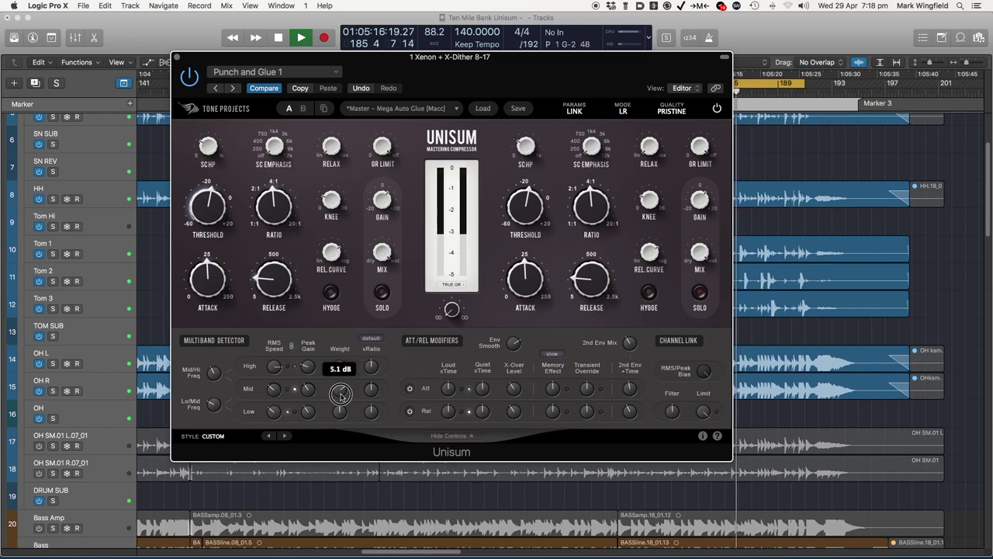
{"action": "left_click_drag", "start_coordinate": [374, 391], "coordinate": [383, 374]}
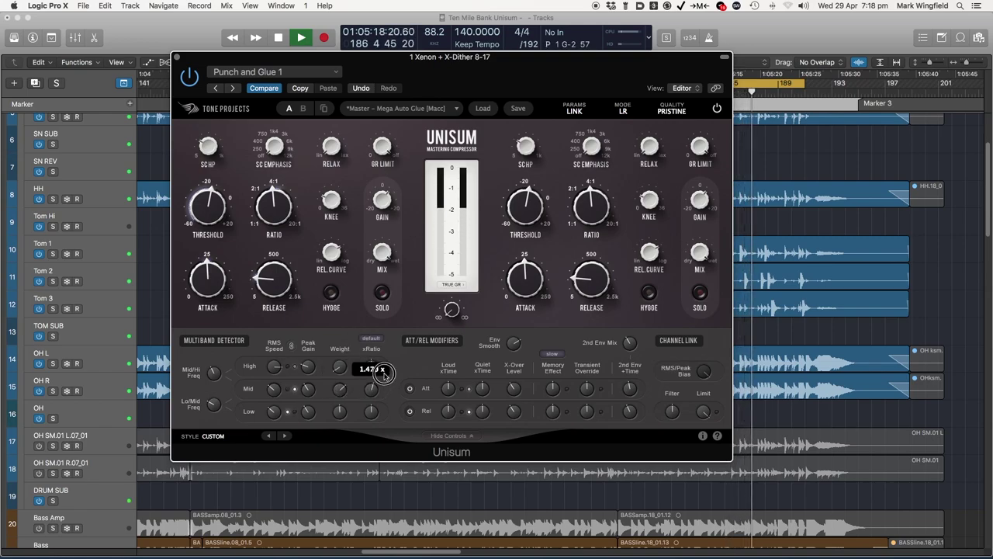
{"action": "mouse_move", "coordinate": [313, 389]}
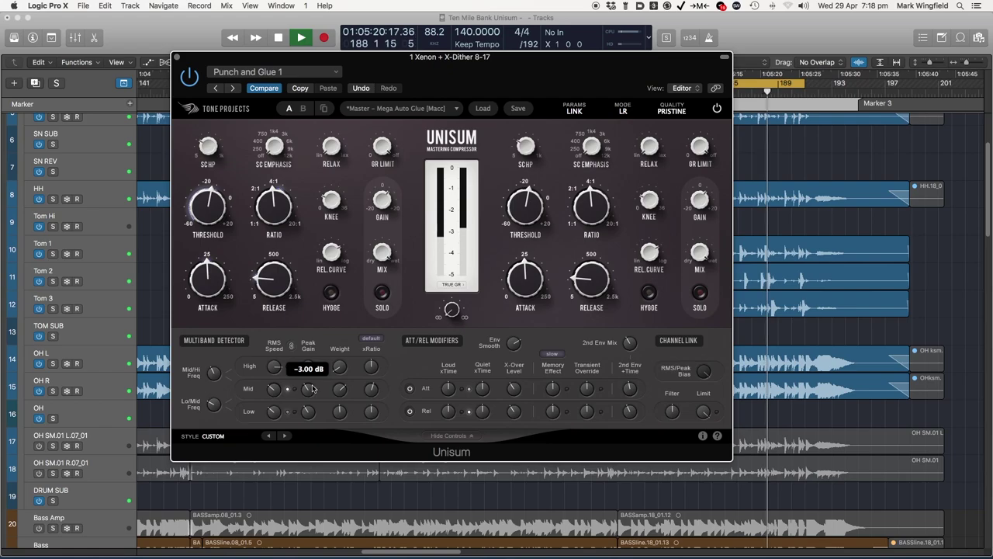
{"action": "left_click_drag", "start_coordinate": [313, 389], "coordinate": [324, 358]}
{"action": "left_click_drag", "start_coordinate": [274, 389], "coordinate": [311, 391]}
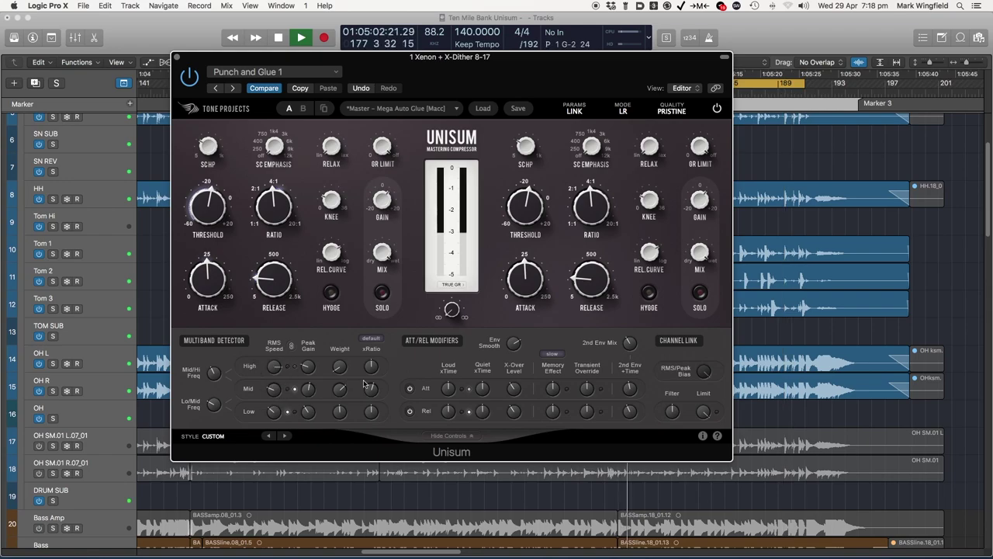
{"action": "mouse_move", "coordinate": [213, 385]}
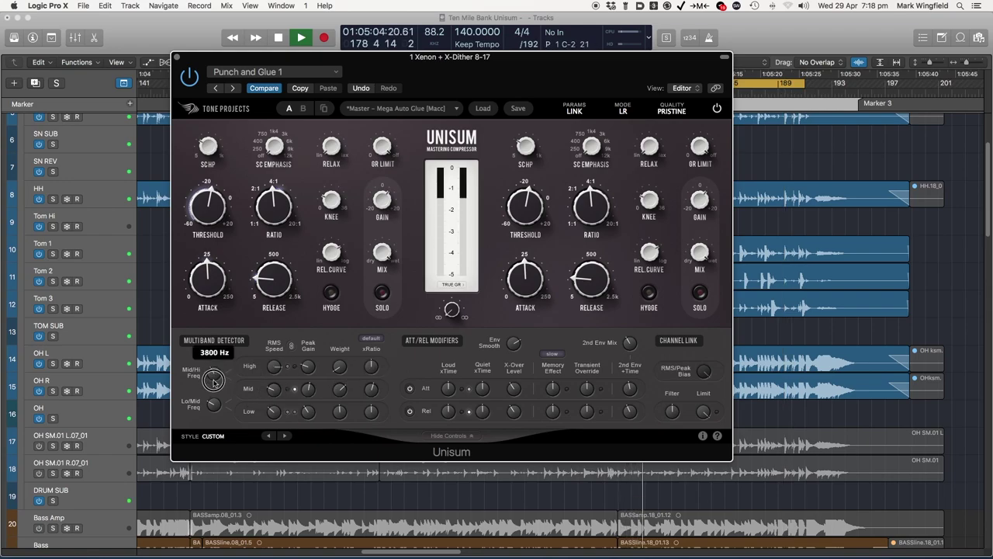
{"action": "left_click_drag", "start_coordinate": [212, 384], "coordinate": [214, 381]}
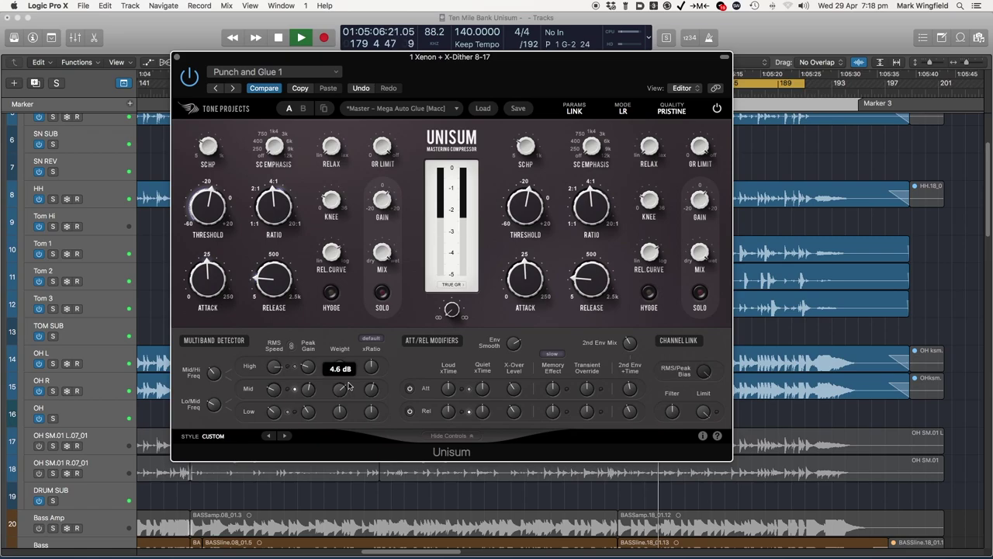
Briefly bypass the compressor for comparison, then level-match the makeup gain at 1.9 dB in setting A and 1.0 dB in setting B
{"action": "mouse_move", "coordinate": [340, 367]}
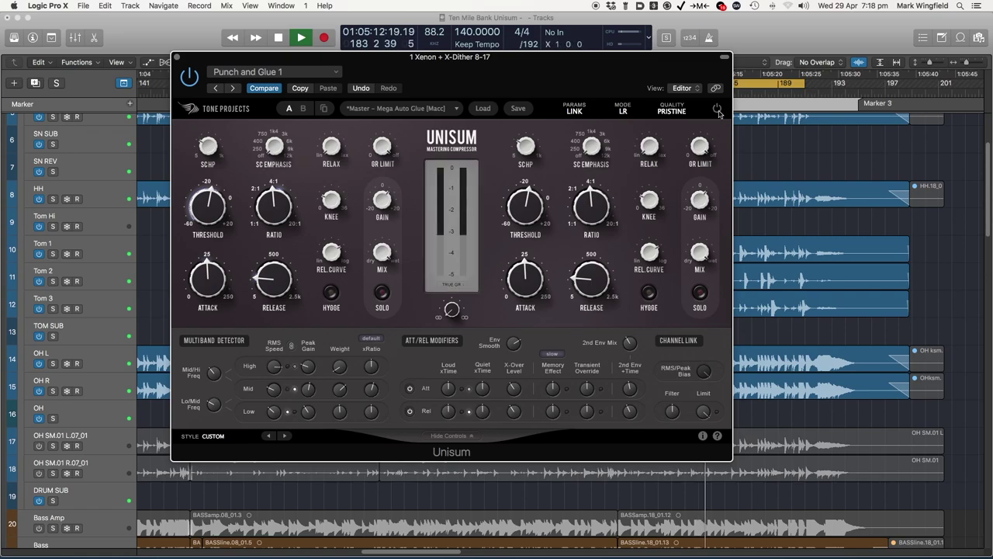
{"action": "mouse_move", "coordinate": [700, 196]}
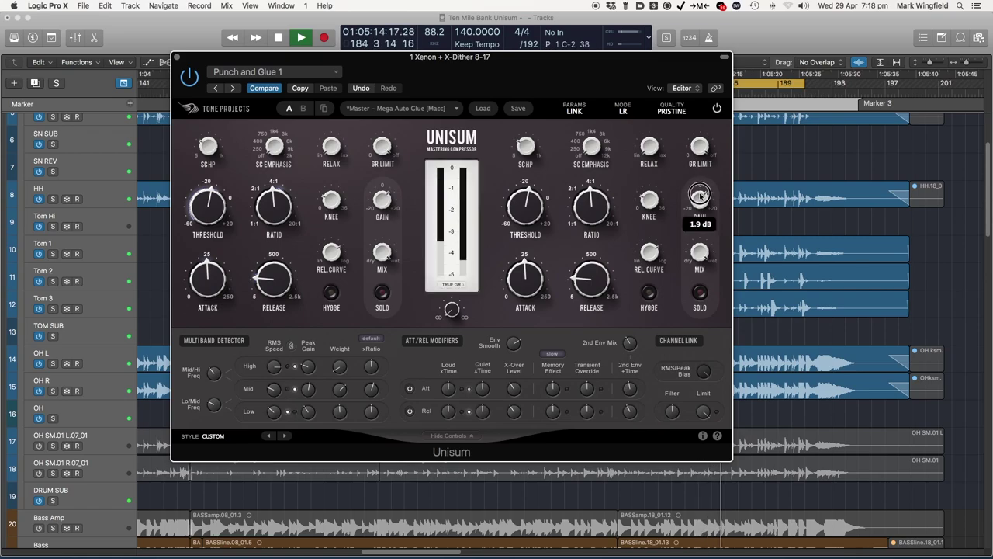
{"action": "left_click", "coordinate": [303, 109]}
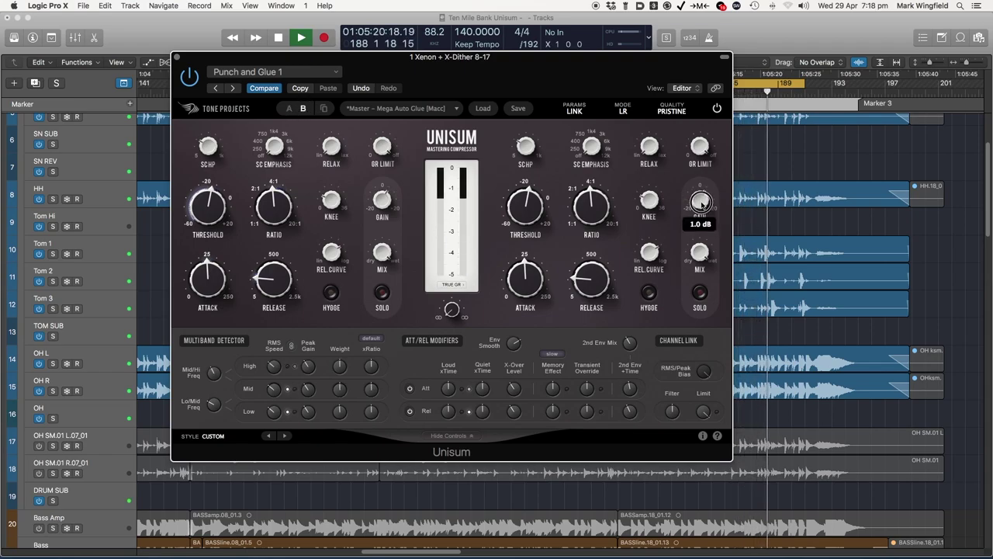
Compare the modified multiband setting A against the default setting B by alternating between them during playback
{"action": "left_click", "coordinate": [288, 109]}
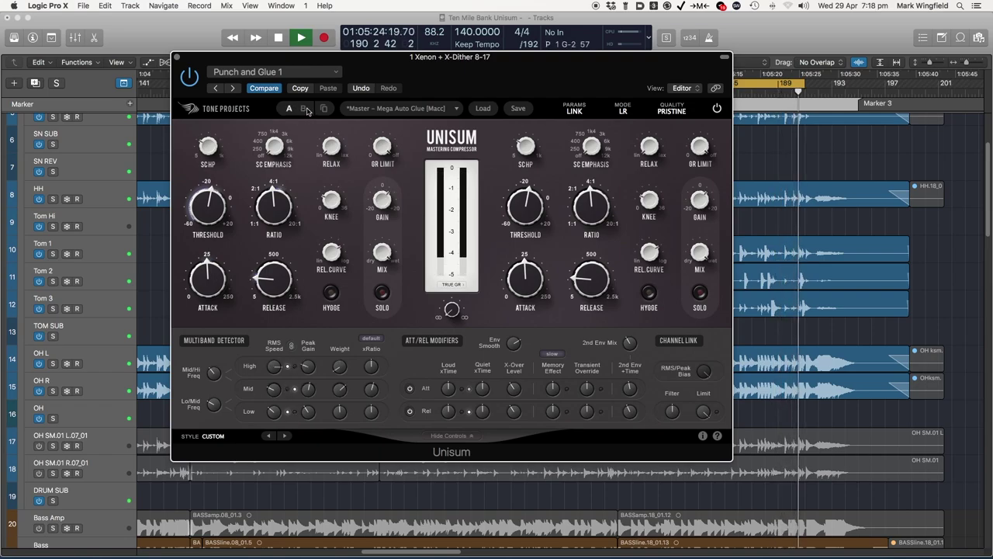
{"action": "left_click", "coordinate": [303, 110]}
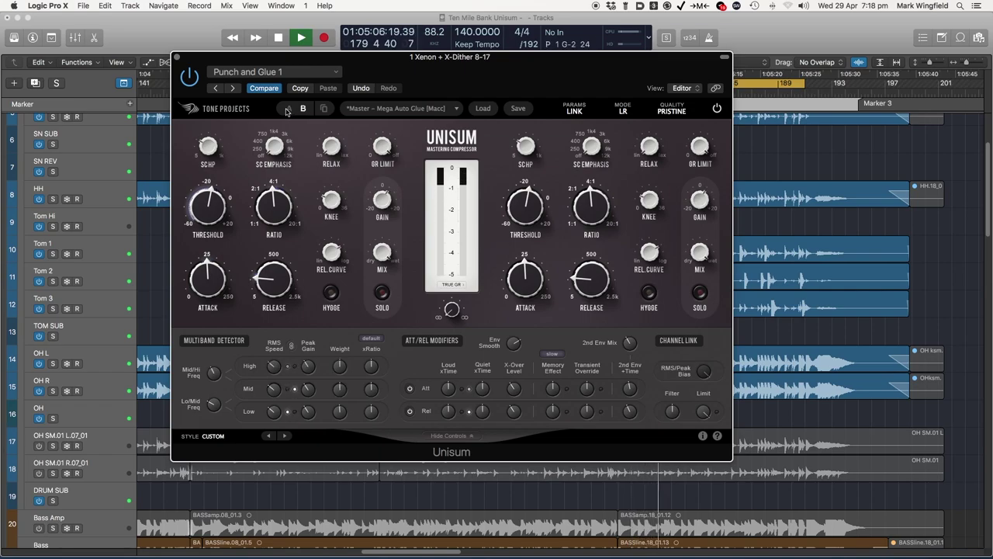
{"action": "left_click", "coordinate": [289, 110]}
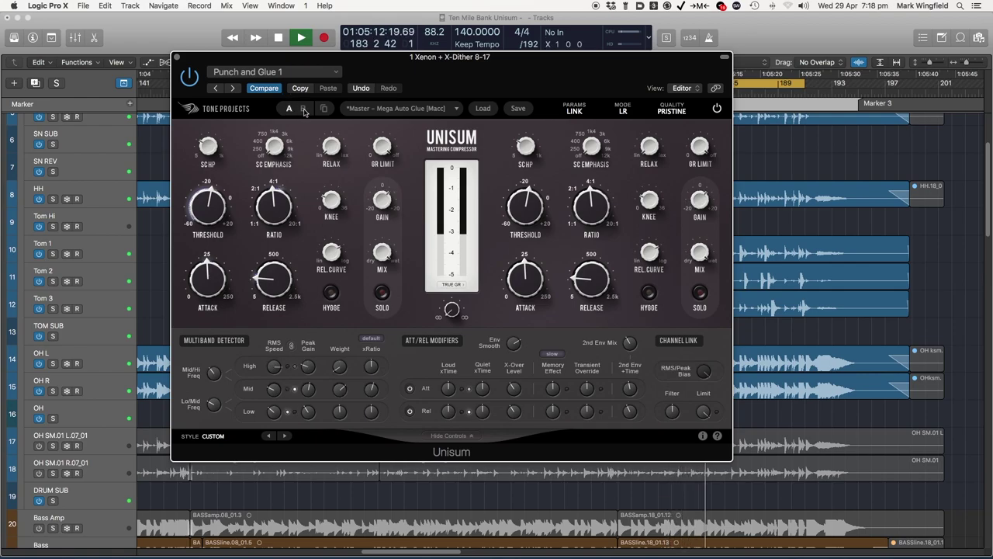
{"action": "left_click", "coordinate": [288, 111]}
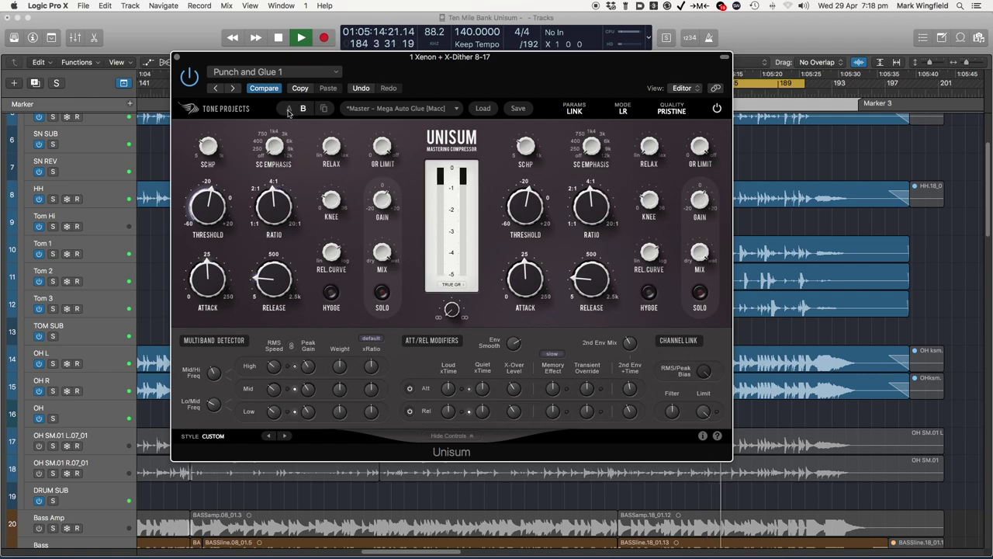
{"action": "left_click", "coordinate": [288, 109]}
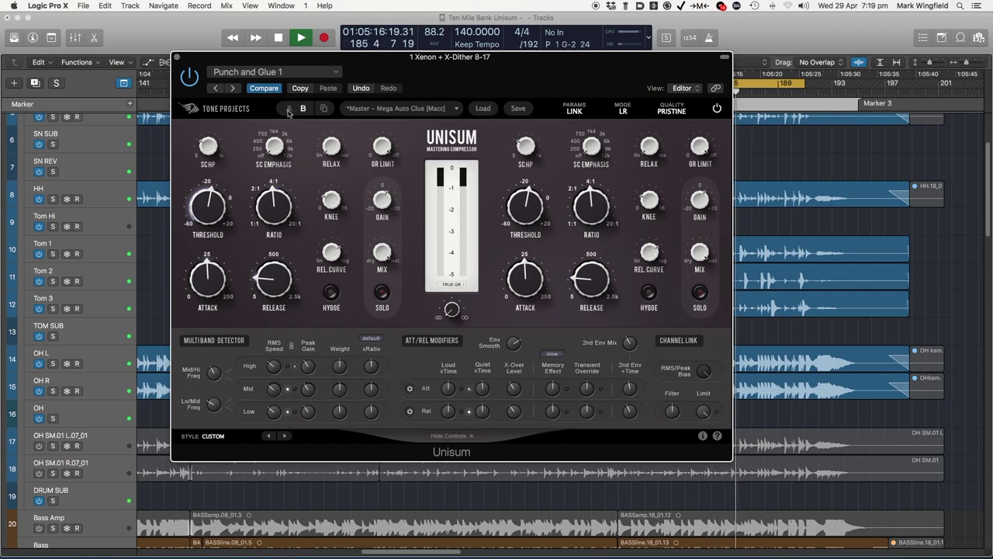
Rematch the levels of the two settings by resetting the makeup gain and adjusting it to 2.6 dB in setting A
{"action": "left_click_drag", "start_coordinate": [698, 202], "coordinate": [701, 187]}
{"action": "left_click", "coordinate": [699, 194], "text": "alt"}
{"action": "left_click", "coordinate": [303, 109]}
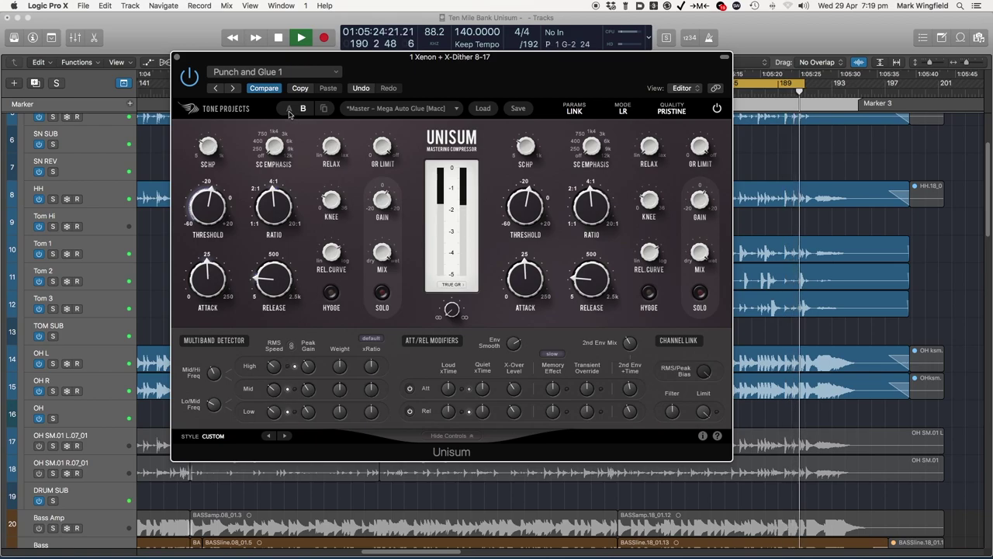
{"action": "left_click", "coordinate": [288, 110]}
{"action": "left_click_drag", "start_coordinate": [702, 199], "coordinate": [699, 206]}
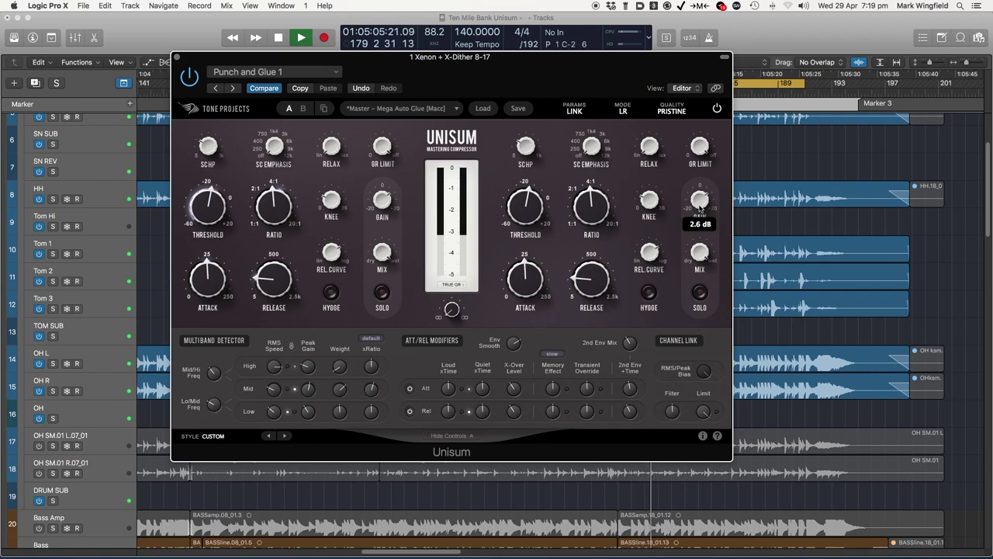
Compare settings B and A once more, stop playback on A and review the Mid band's detector Weight and xRatio
{"action": "left_click", "coordinate": [301, 109]}
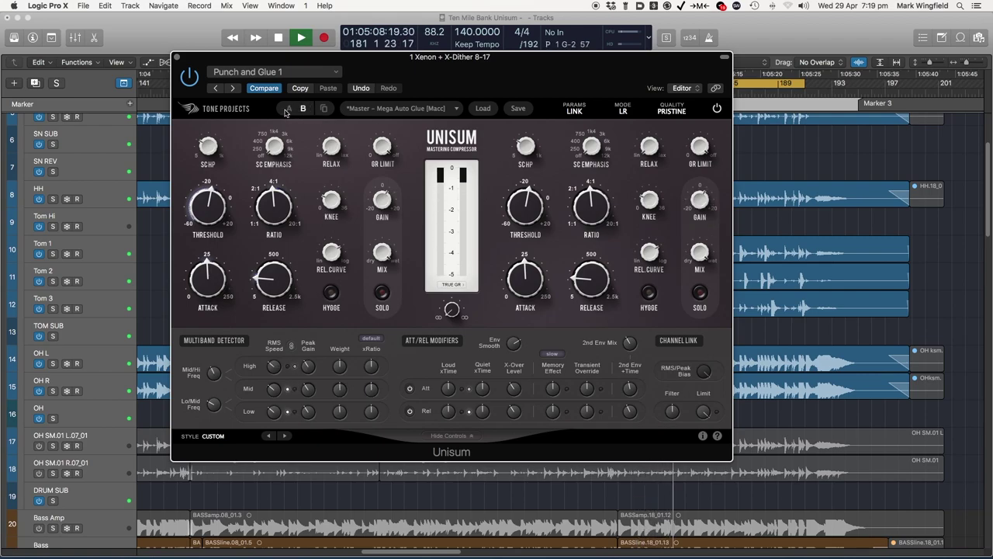
{"action": "left_click", "coordinate": [287, 109]}
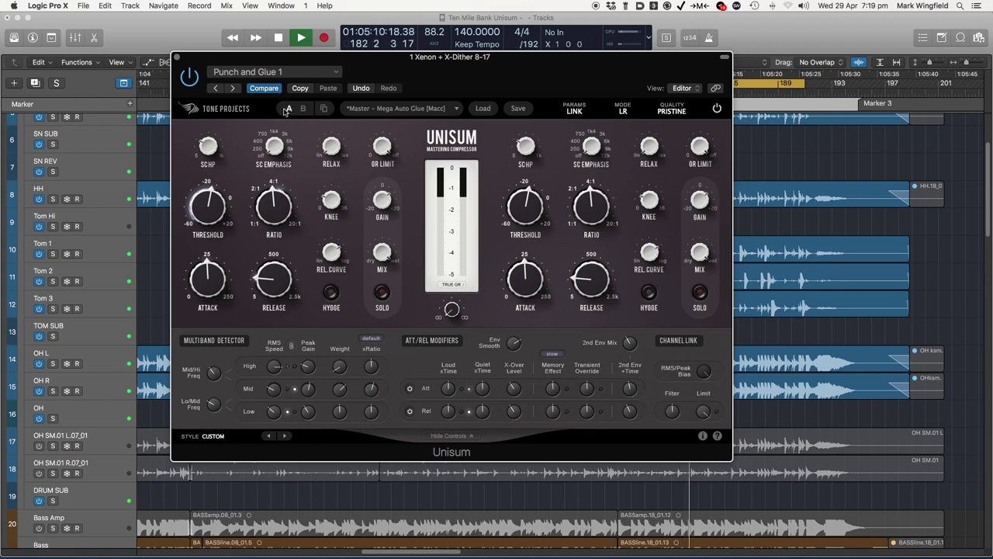
{"action": "mouse_move", "coordinate": [329, 205]}
{"action": "key", "text": "space"}
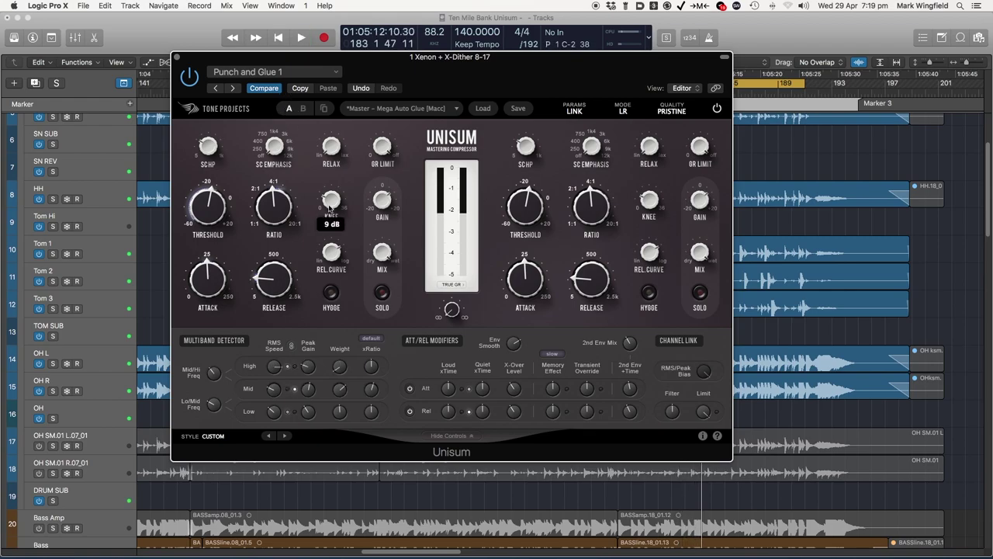
{"action": "mouse_move", "coordinate": [368, 399]}
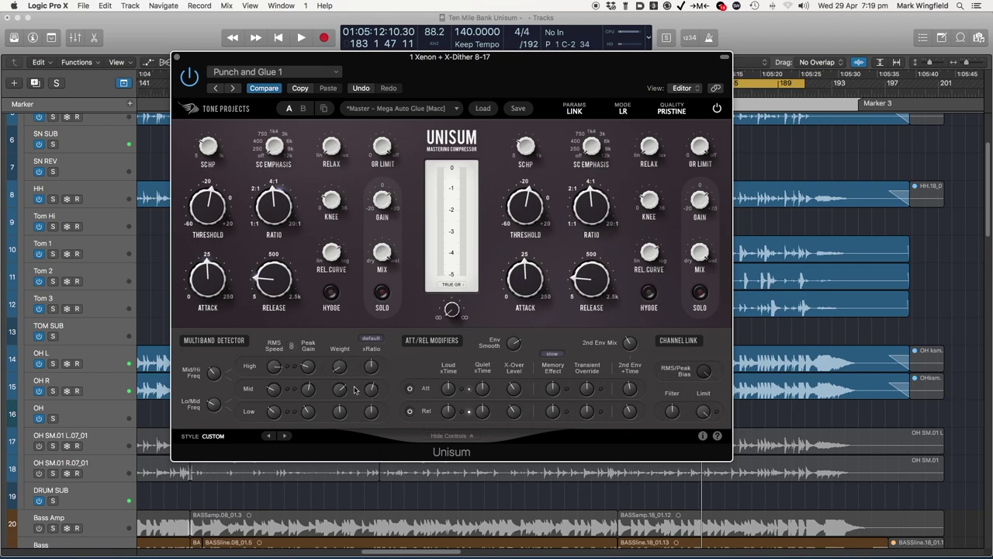
{"action": "mouse_move", "coordinate": [364, 390]}
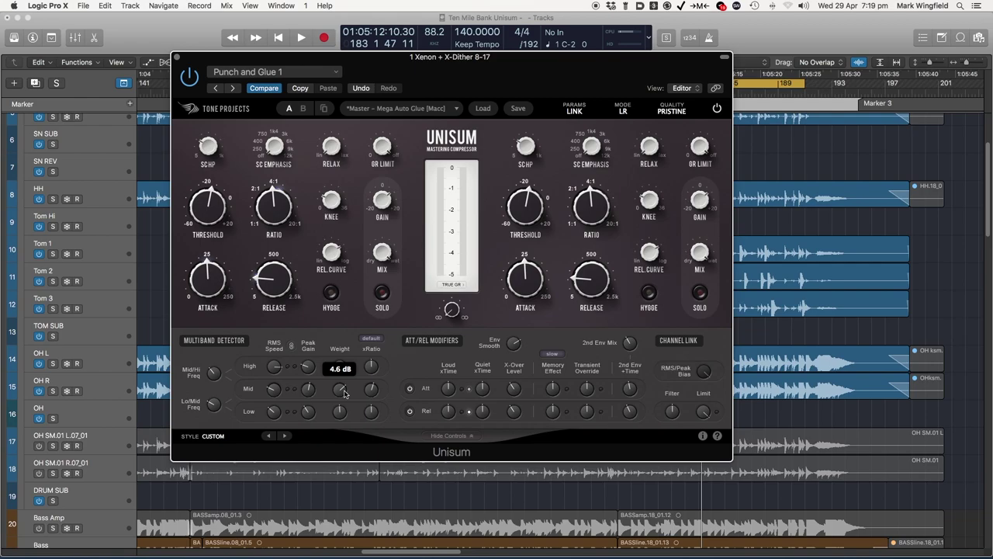
Play the track, raise the Low band's detector xRatio to about 2.9 x in setting A and check it against setting B
{"action": "mouse_move", "coordinate": [309, 392]}
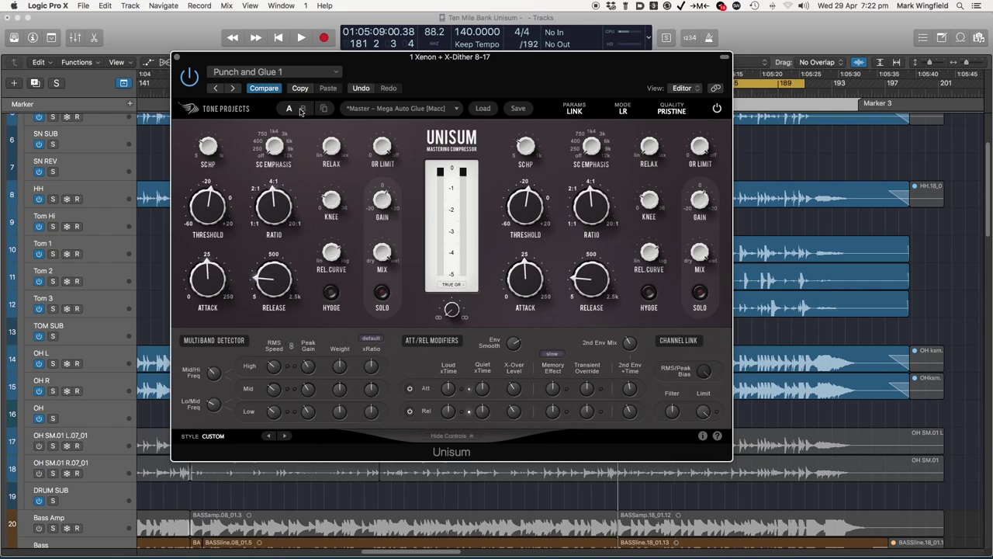
{"action": "key", "text": "space"}
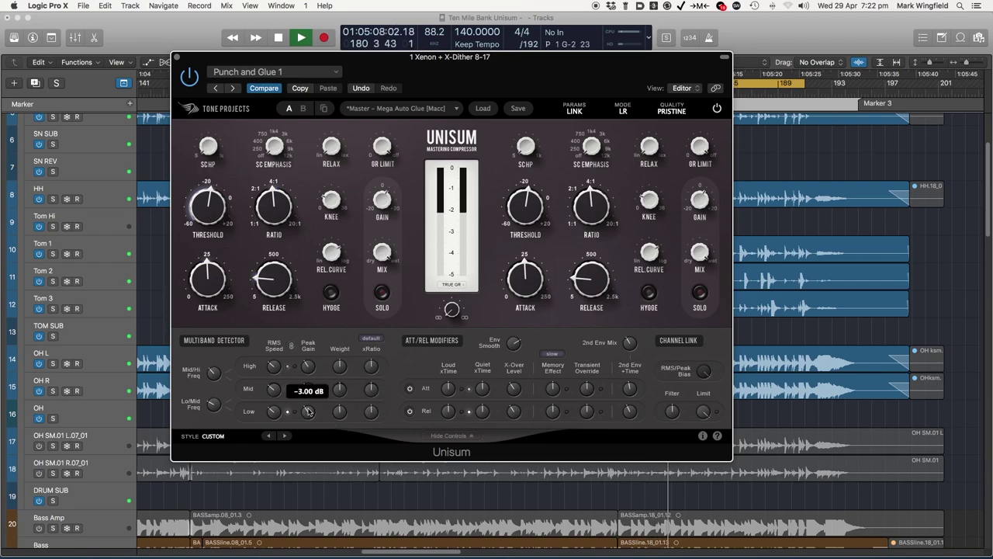
{"action": "left_click", "coordinate": [372, 415]}
{"action": "scroll", "coordinate": [371, 415], "scroll_direction": "up", "scroll_amount": 10}
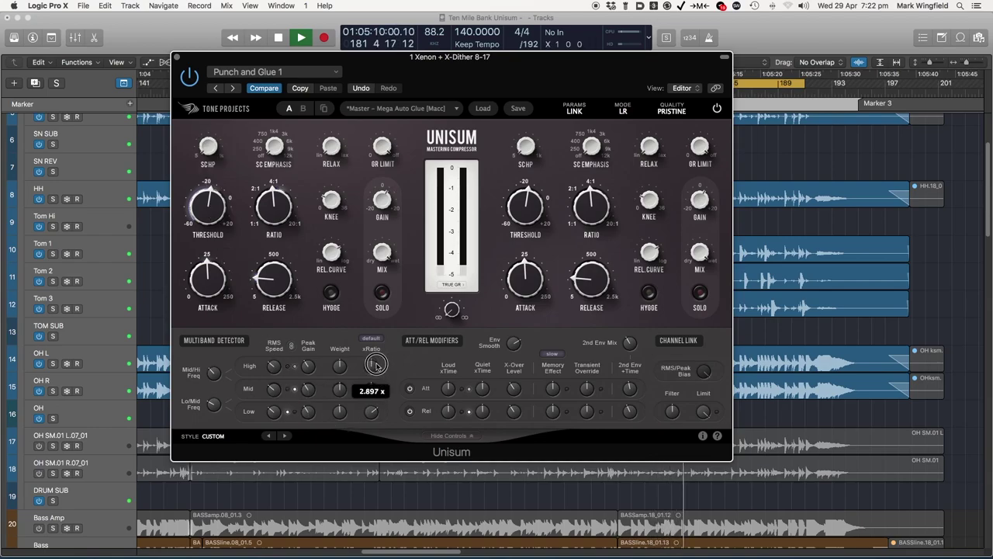
{"action": "left_click_drag", "start_coordinate": [208, 150], "coordinate": [205, 126]}
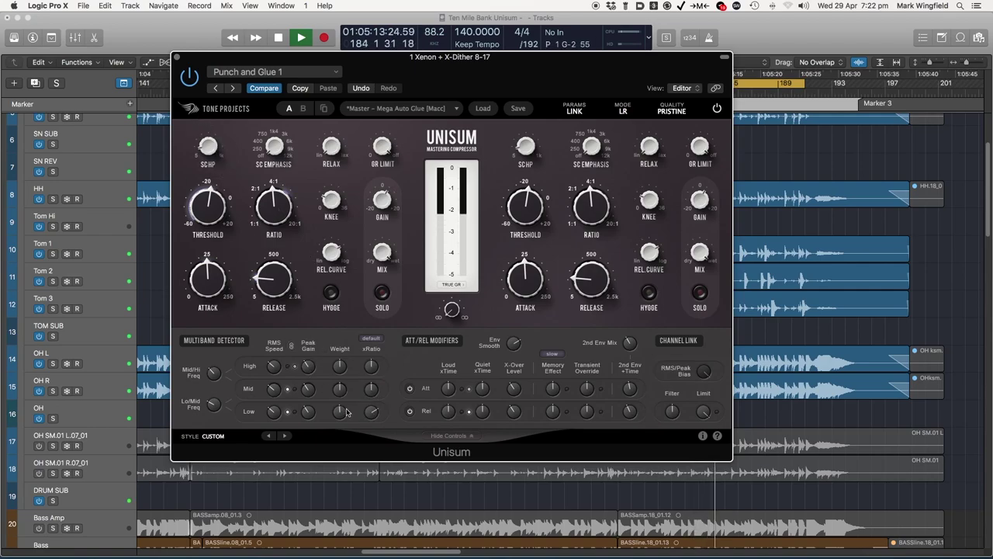
{"action": "mouse_move", "coordinate": [342, 414]}
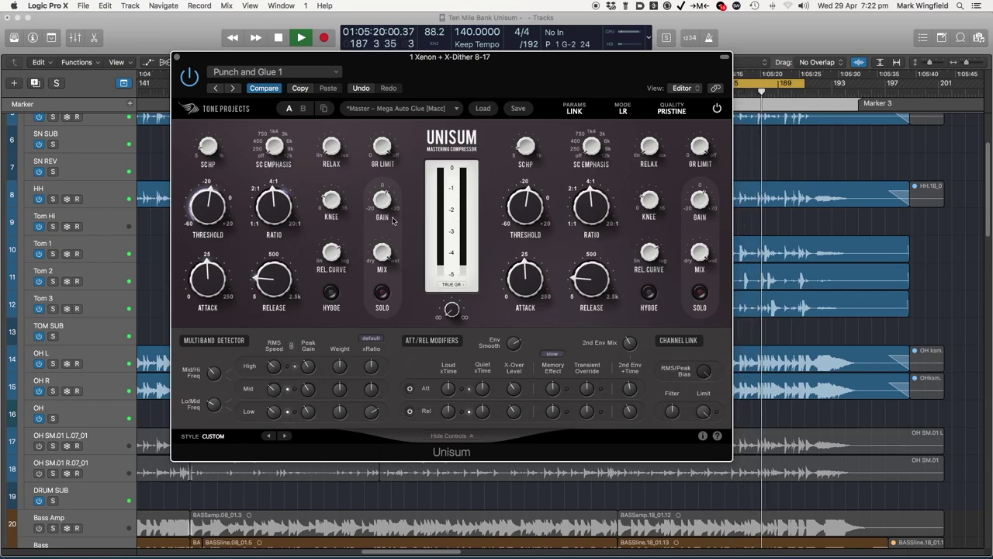
{"action": "left_click", "coordinate": [303, 109]}
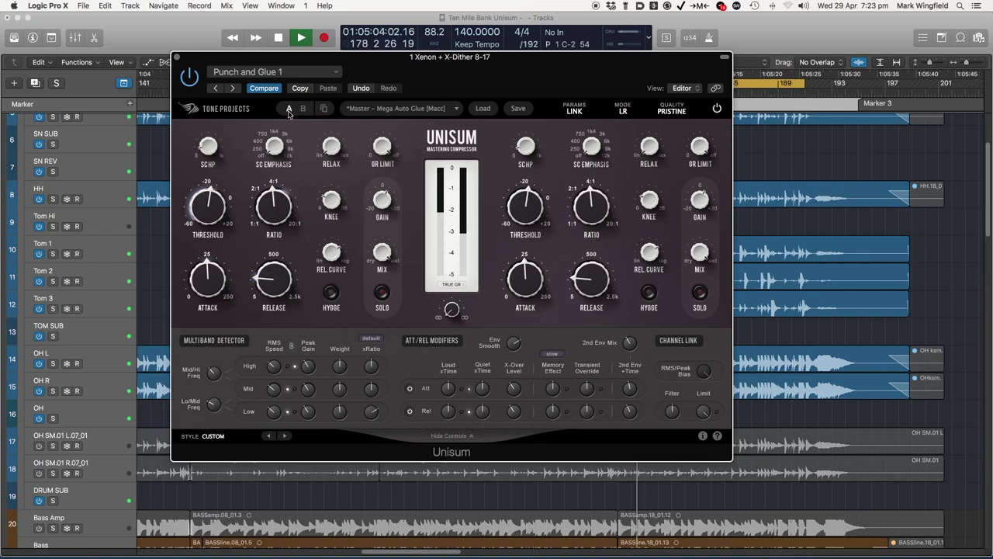
Lower the Low band's Weight to -1.7 dB in setting A and compare it with setting B
{"action": "left_click_drag", "start_coordinate": [340, 414], "coordinate": [333, 457]}
{"action": "left_click_drag", "start_coordinate": [205, 140], "coordinate": [204, 127]}
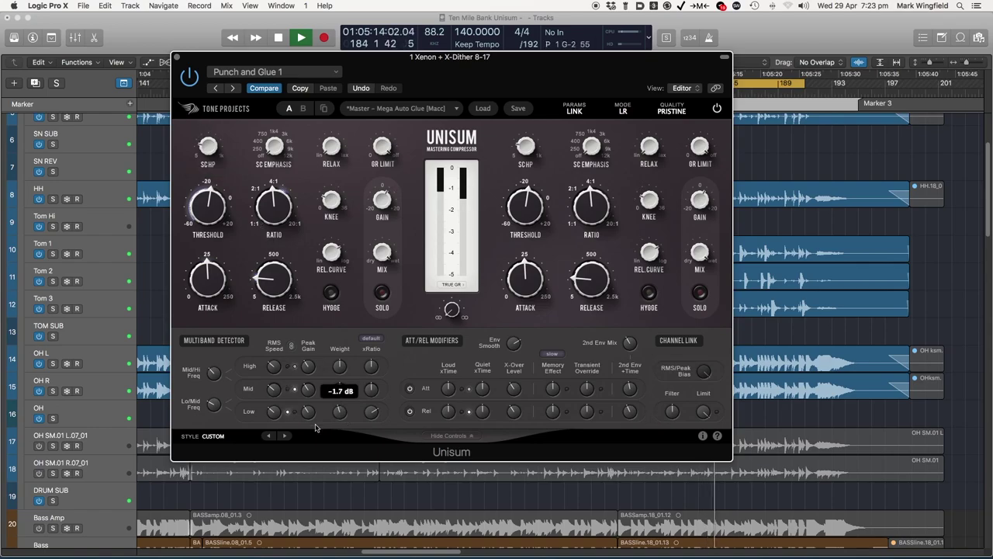
{"action": "left_click", "coordinate": [290, 109]}
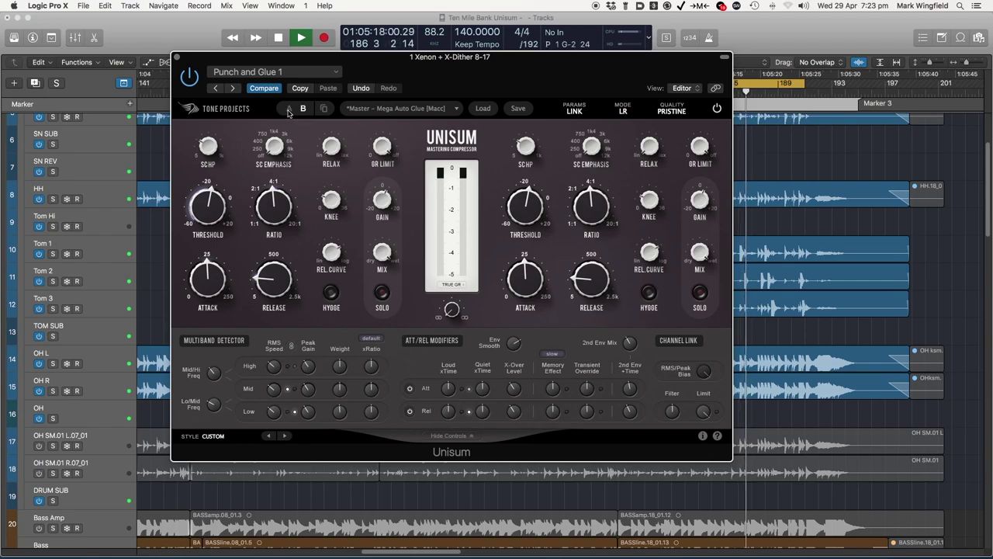
{"action": "left_click", "coordinate": [290, 110]}
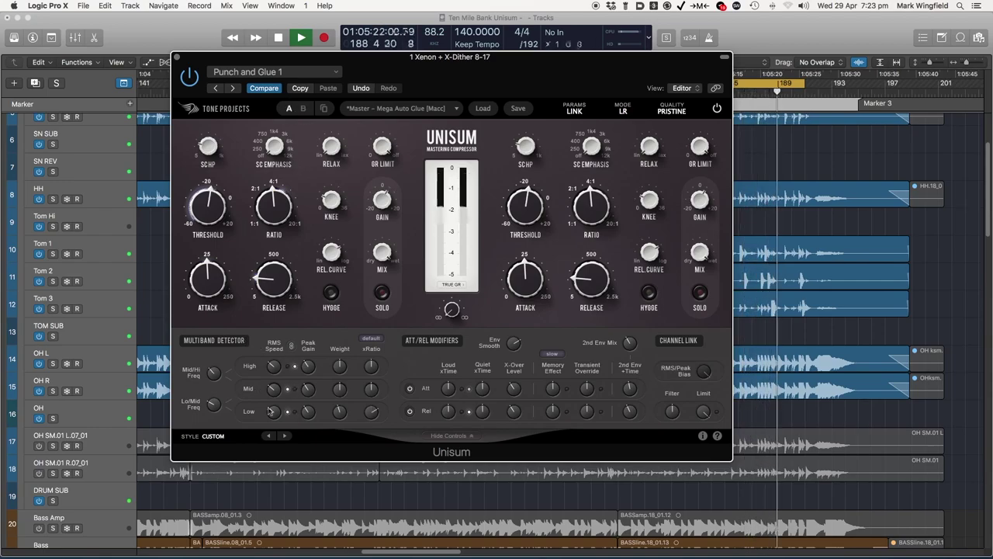
Lower the Low band's RMS Speed in setting A, switch to setting B for comparison and return to A
{"action": "left_click_drag", "start_coordinate": [308, 412], "coordinate": [272, 440]}
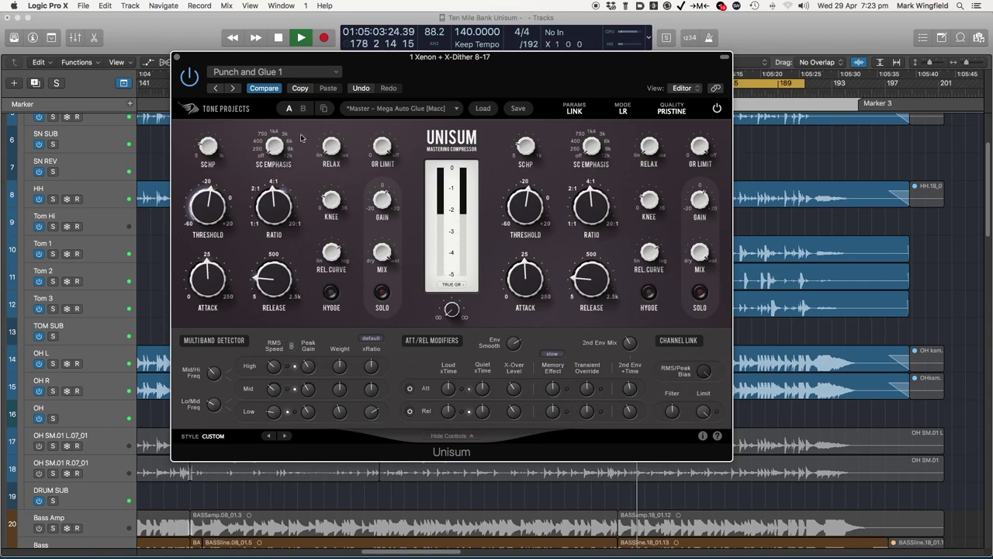
{"action": "left_click", "coordinate": [303, 110]}
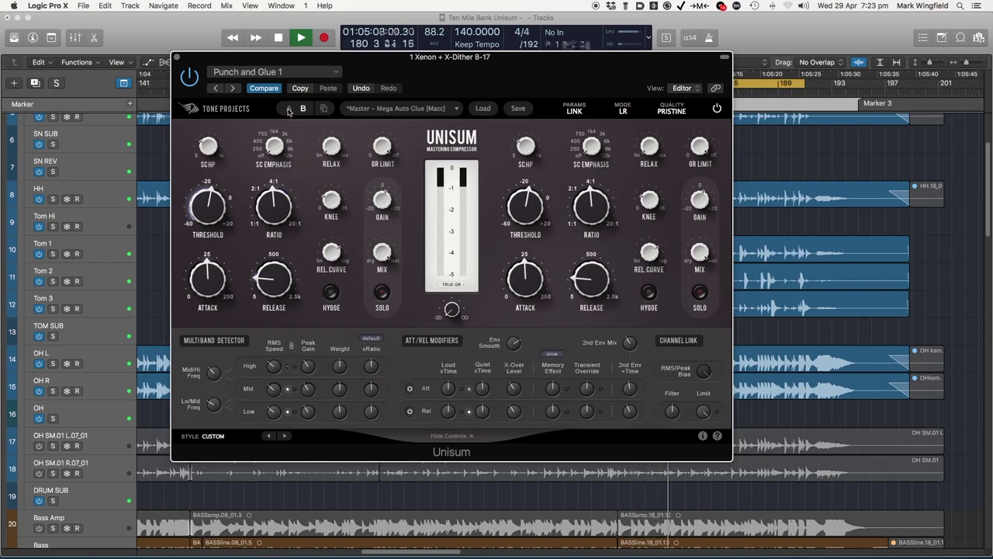
{"action": "left_click", "coordinate": [288, 109]}
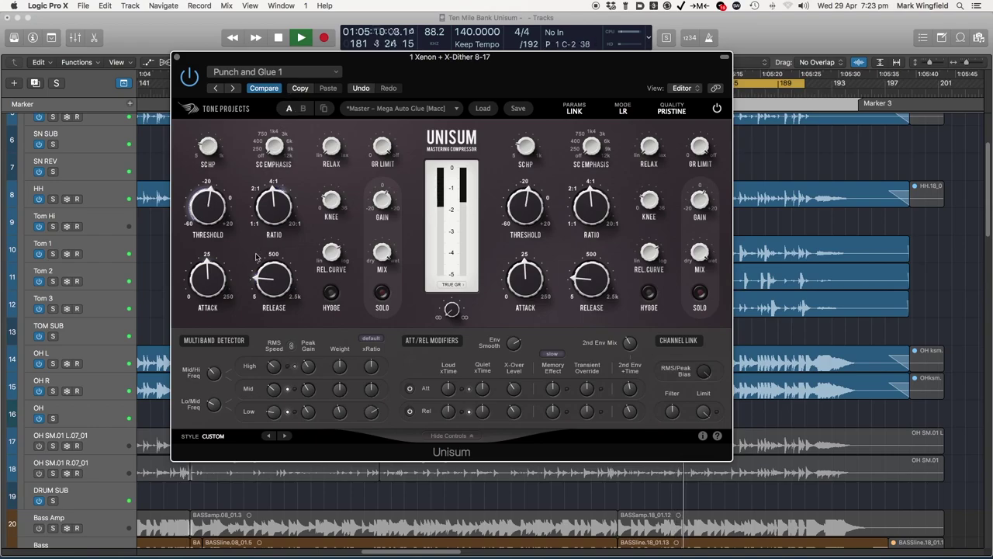
Shorten the attack to about 8 ms in setting A and alternate between settings B and A to compare
{"action": "mouse_move", "coordinate": [262, 291]}
{"action": "left_click_drag", "start_coordinate": [208, 279], "coordinate": [201, 313]}
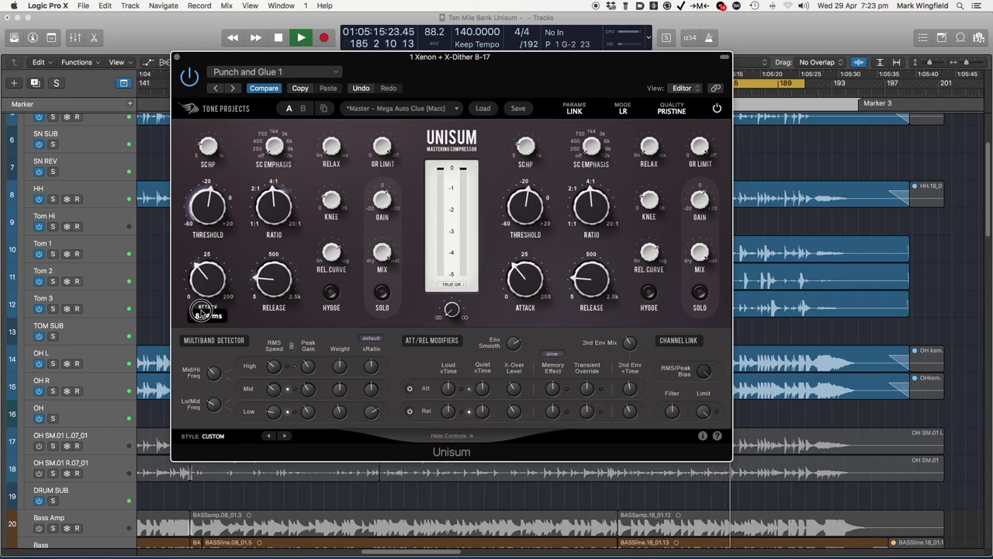
{"action": "left_click", "coordinate": [304, 108]}
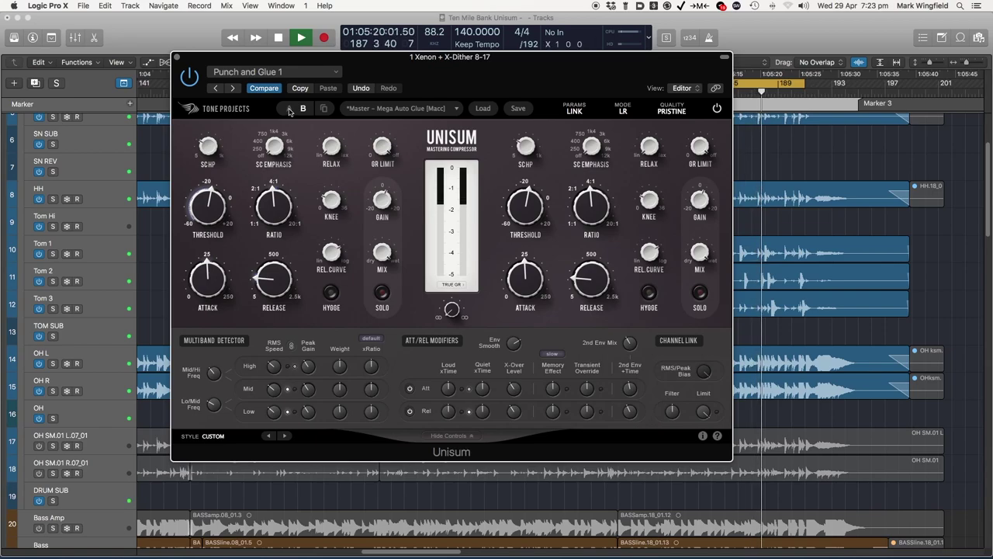
{"action": "left_click", "coordinate": [289, 108]}
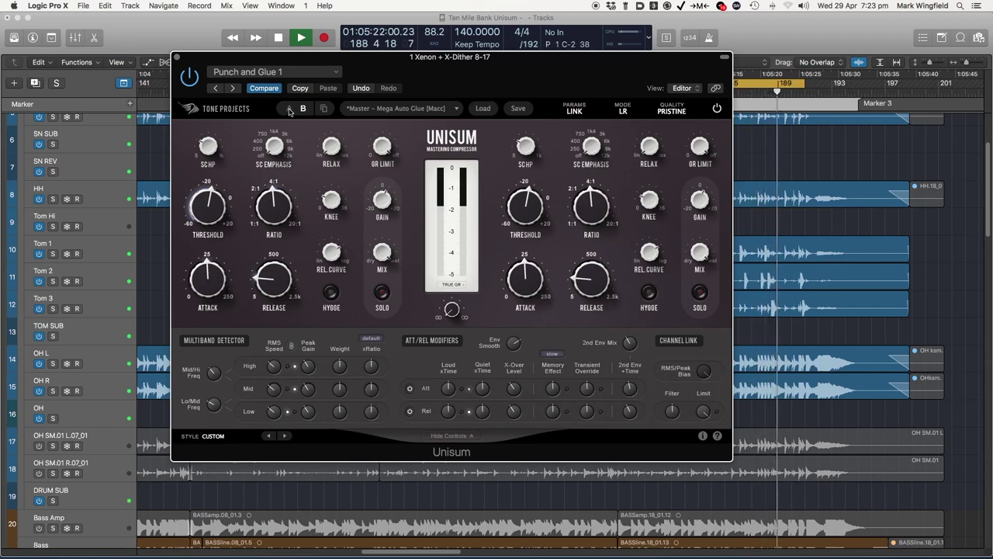
{"action": "mouse_move", "coordinate": [285, 361]}
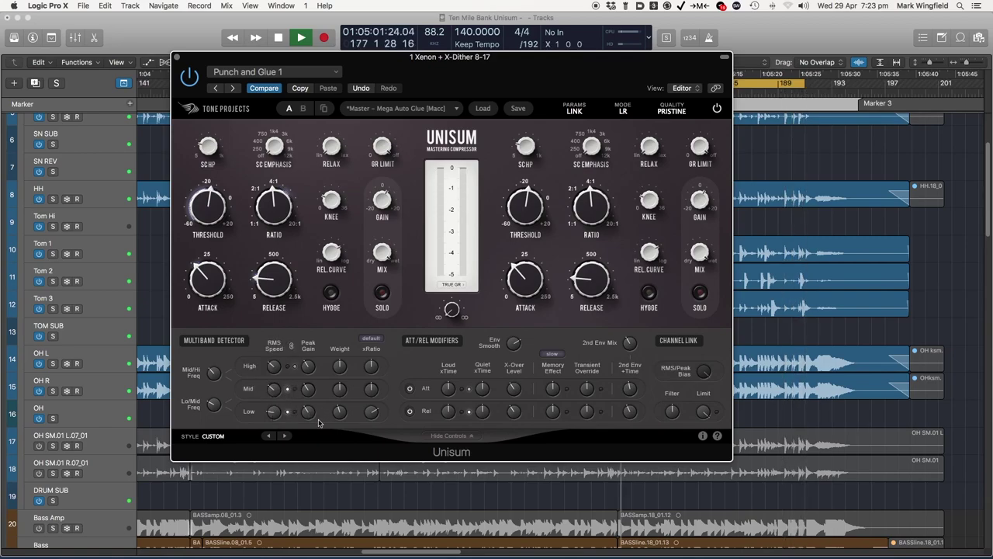
{"action": "mouse_move", "coordinate": [204, 273]}
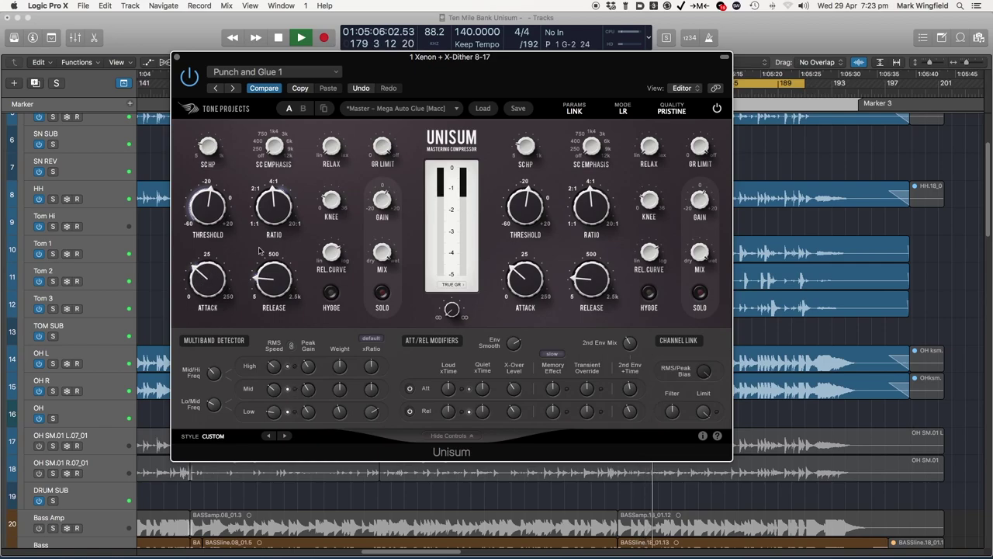
{"action": "left_click", "coordinate": [304, 110]}
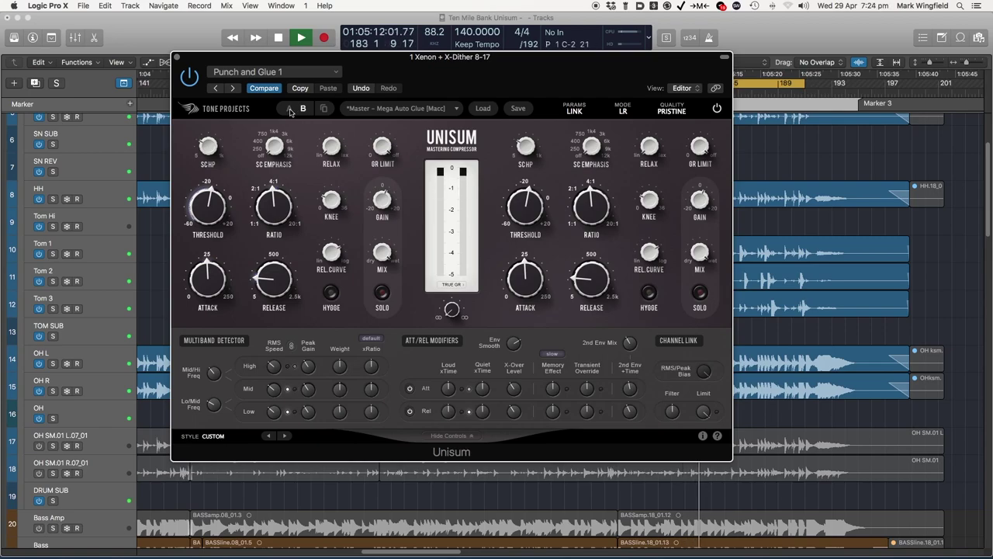
{"action": "left_click", "coordinate": [289, 109]}
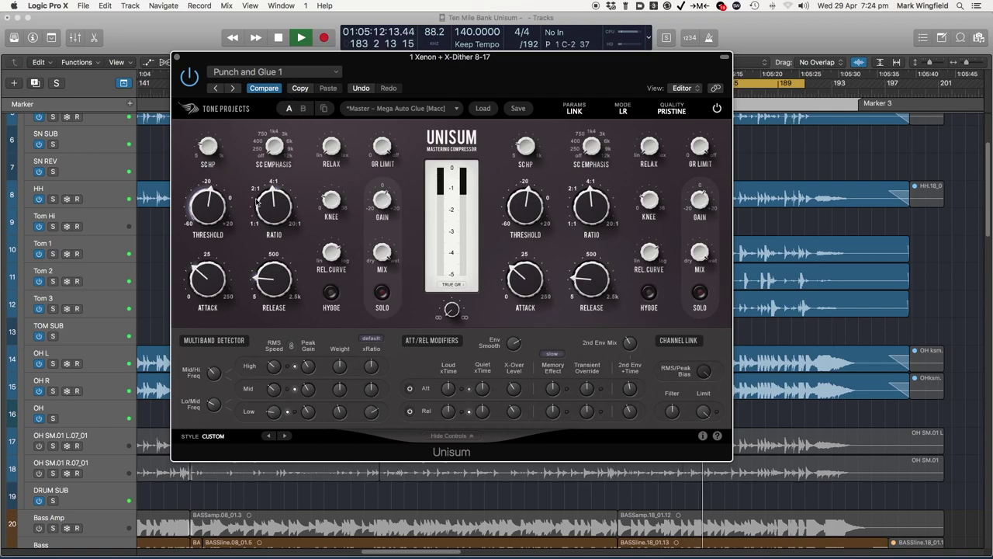
Fine-tune the Low band's RMS Speed to about 1.1 Hz in setting A
{"action": "left_click", "coordinate": [287, 388]}
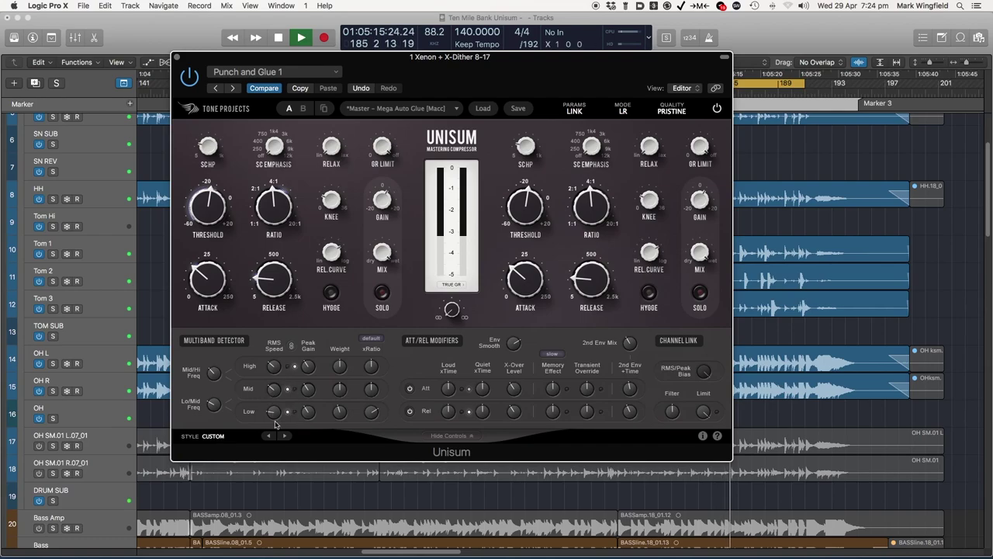
{"action": "left_click_drag", "start_coordinate": [271, 415], "coordinate": [271, 412]}
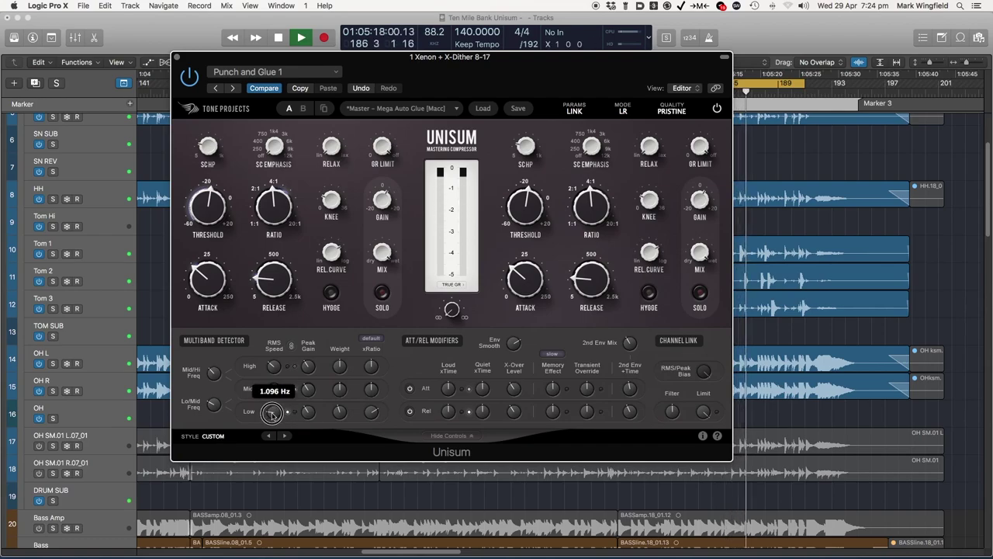
{"action": "left_click", "coordinate": [211, 403]}
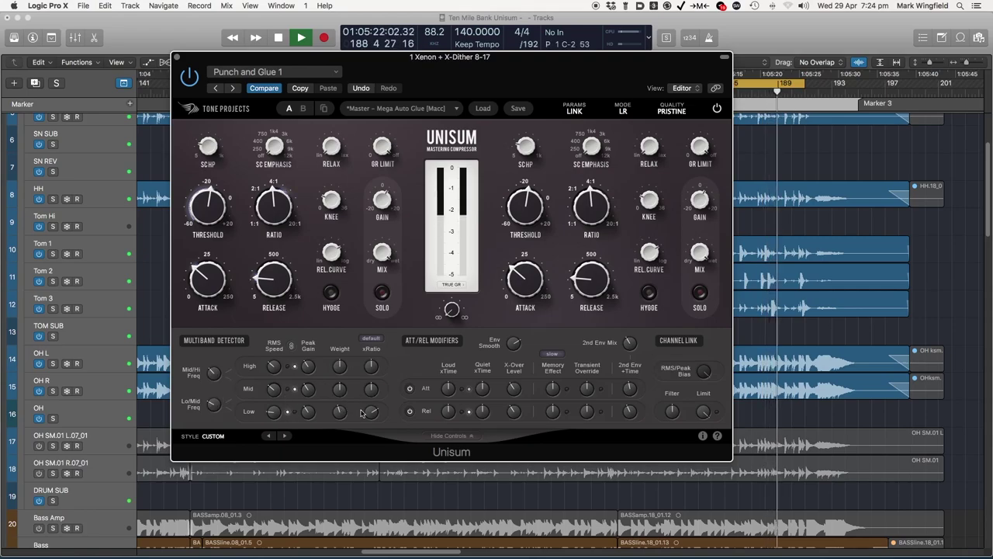
Try a Low band Weight of 5.2 dB in setting A and compare it with setting B
{"action": "mouse_move", "coordinate": [342, 415]}
{"action": "left_click_drag", "start_coordinate": [341, 415], "coordinate": [327, 374]}
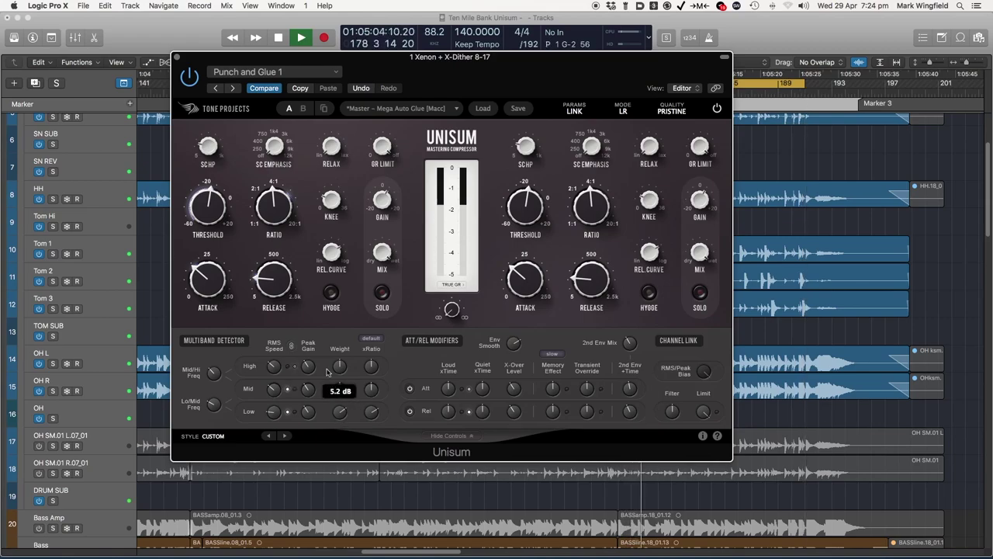
{"action": "left_click", "coordinate": [302, 109]}
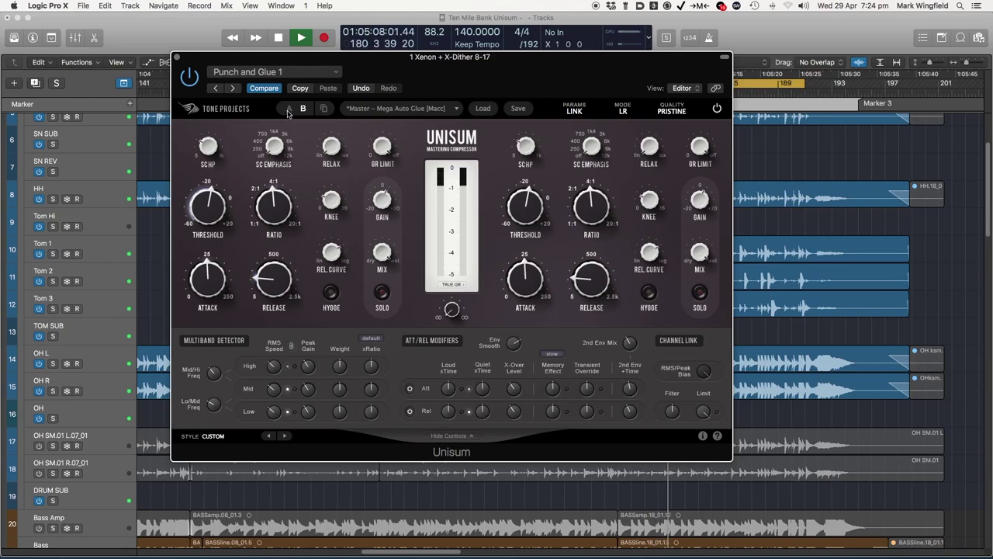
{"action": "left_click", "coordinate": [289, 109]}
Bring the Low band's Weight in setting A down below 0 dB and stop playback
{"action": "left_click_drag", "start_coordinate": [340, 413], "coordinate": [333, 466]}
{"action": "left_click", "coordinate": [341, 414]}
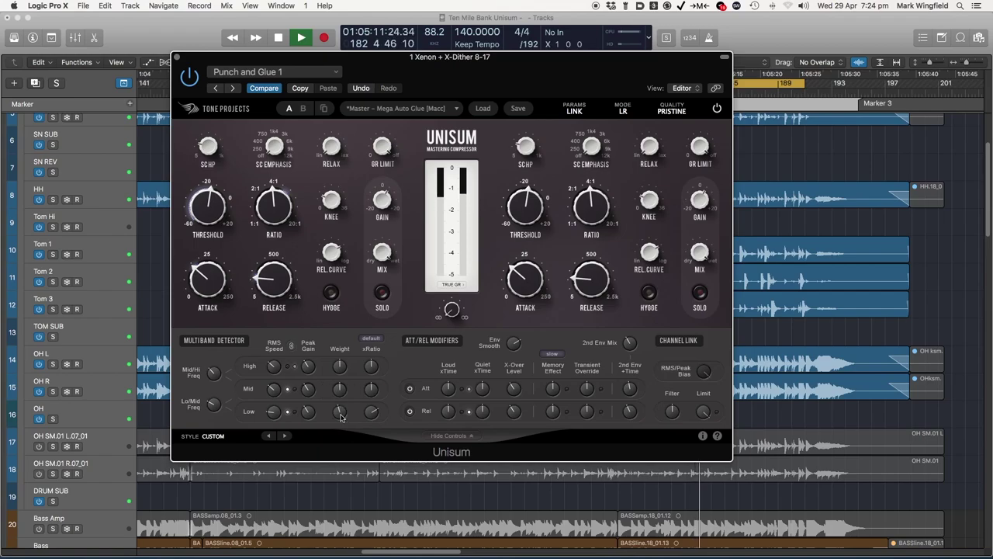
{"action": "key", "text": "space"}
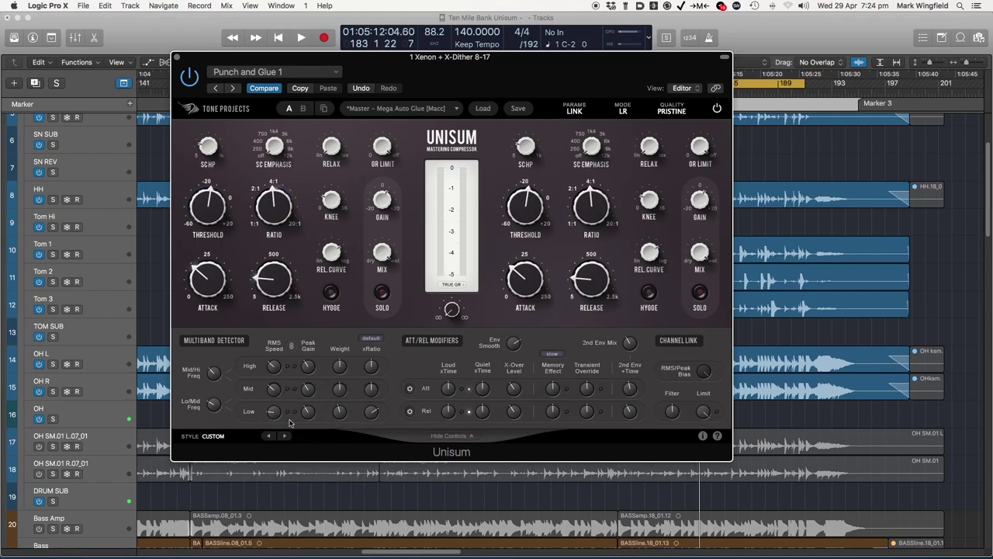
Review the Low band's RMS Speed and Peak Gain values
{"action": "left_click", "coordinate": [277, 417]}
{"action": "left_click", "coordinate": [273, 411]}
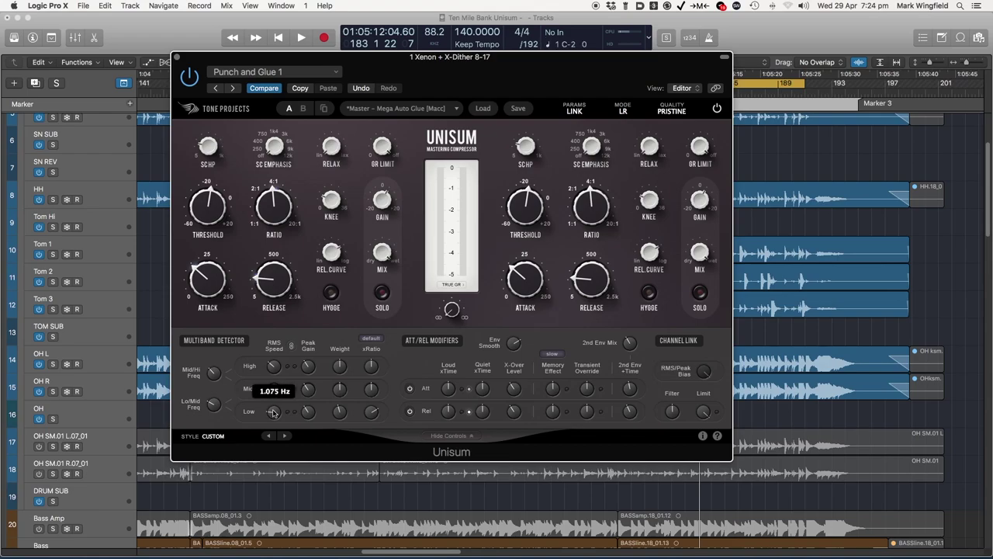
{"action": "mouse_move", "coordinate": [306, 412]}
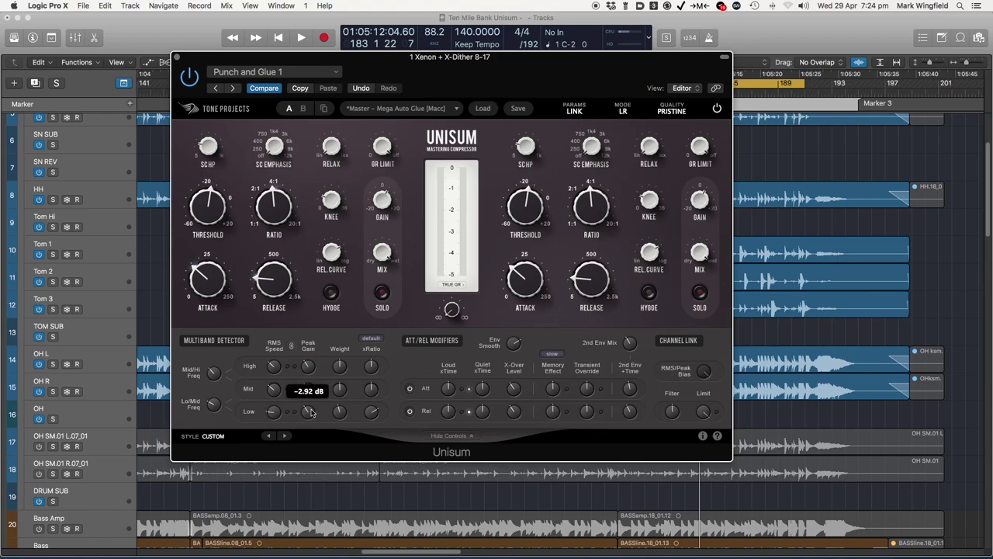
{"action": "left_click_drag", "start_coordinate": [309, 411], "coordinate": [309, 414]}
Demonstrate the Low band's Weight by raising it to 4.9 dB and bringing it back to -2.0 dB, and revisit RMS Speed
{"action": "mouse_move", "coordinate": [345, 409]}
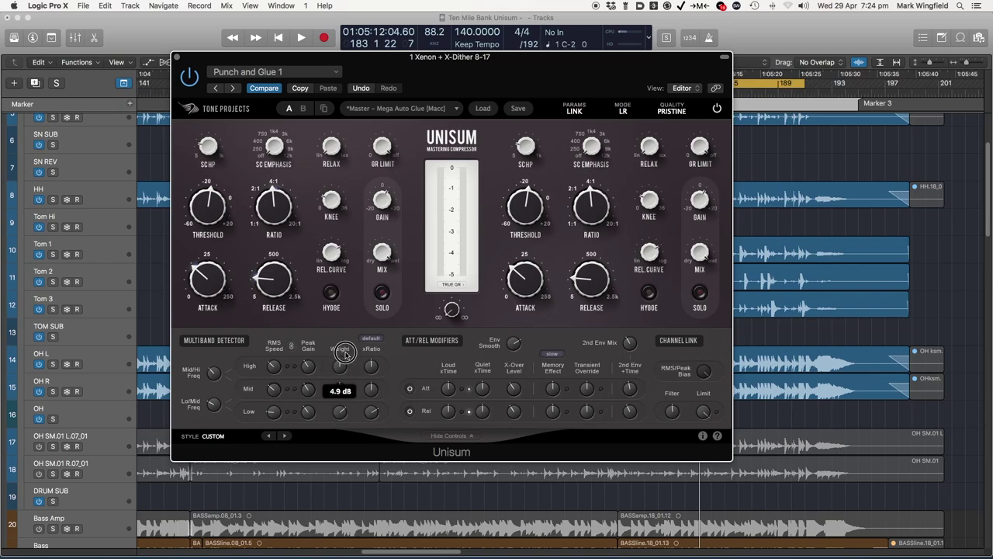
{"action": "left_click_drag", "start_coordinate": [339, 411], "coordinate": [338, 414]}
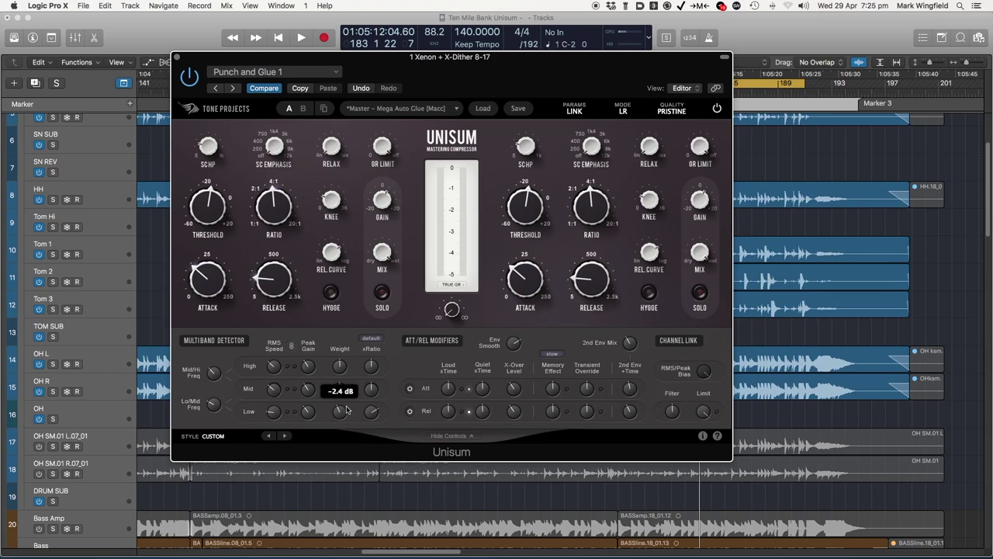
{"action": "scroll", "coordinate": [342, 410], "scroll_direction": "up", "scroll_amount": 2}
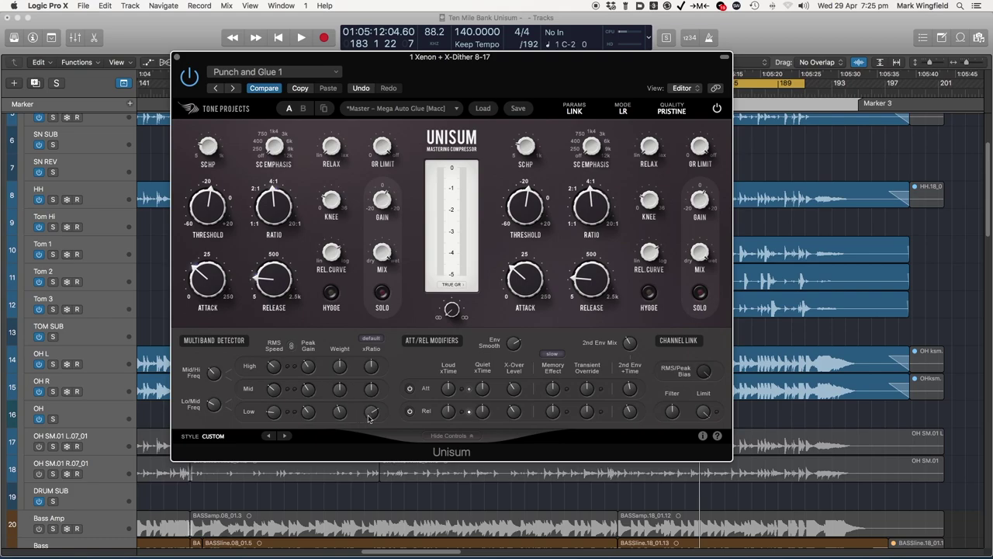
{"action": "left_click", "coordinate": [338, 411]}
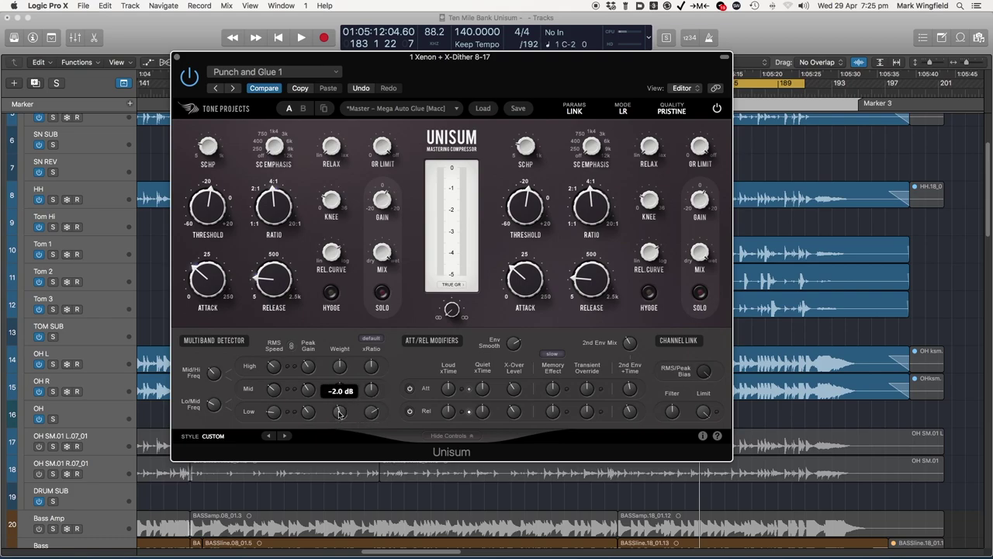
{"action": "left_click_drag", "start_coordinate": [277, 419], "coordinate": [273, 414]}
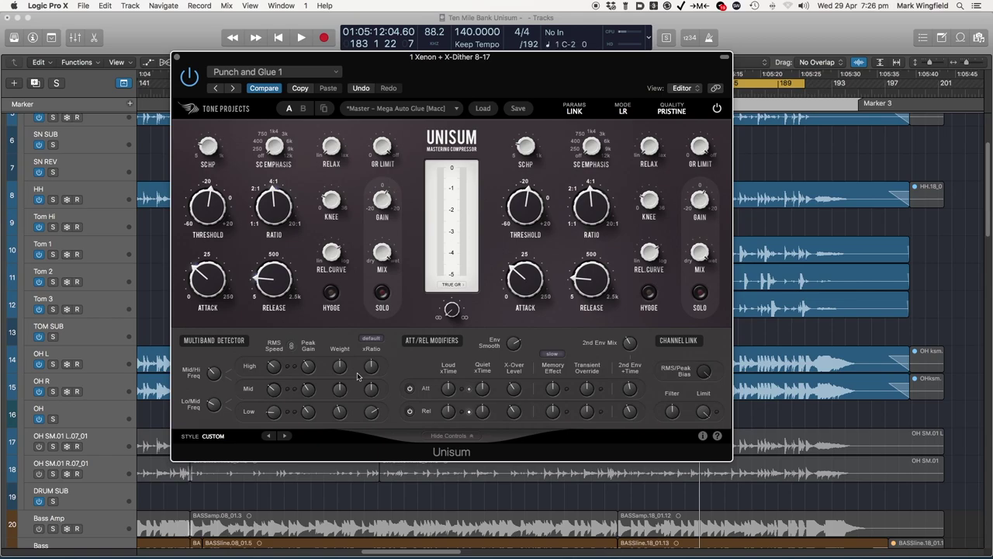
Reposition the Unisum plug-in window slightly over the arrangement
{"action": "mouse_move", "coordinate": [380, 63]}
{"action": "left_mouse_down"}
{"action": "mouse_move", "coordinate": [388, 64]}
{"action": "mouse_move", "coordinate": [378, 59]}
{"action": "left_mouse_up"}
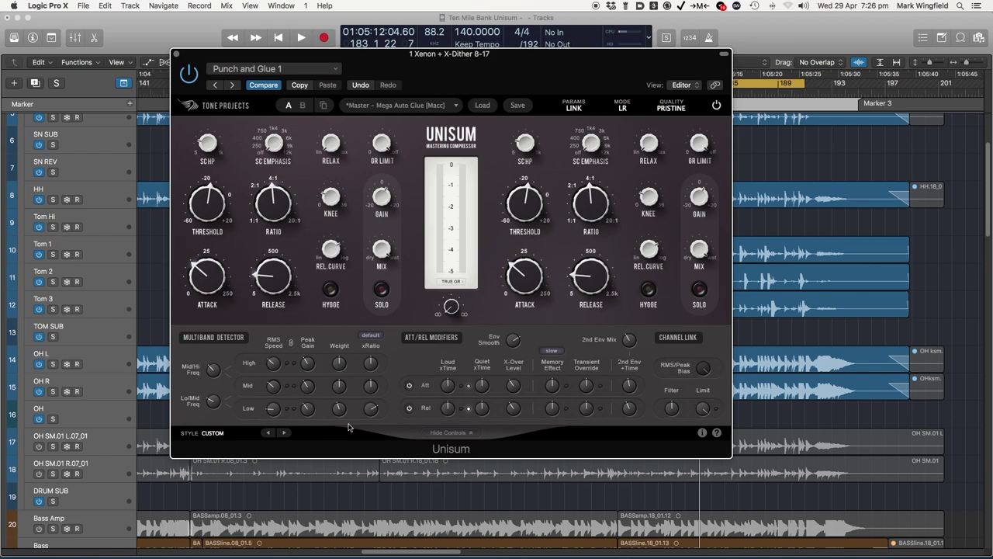
{"action": "left_click_drag", "start_coordinate": [360, 55], "coordinate": [382, 64]}
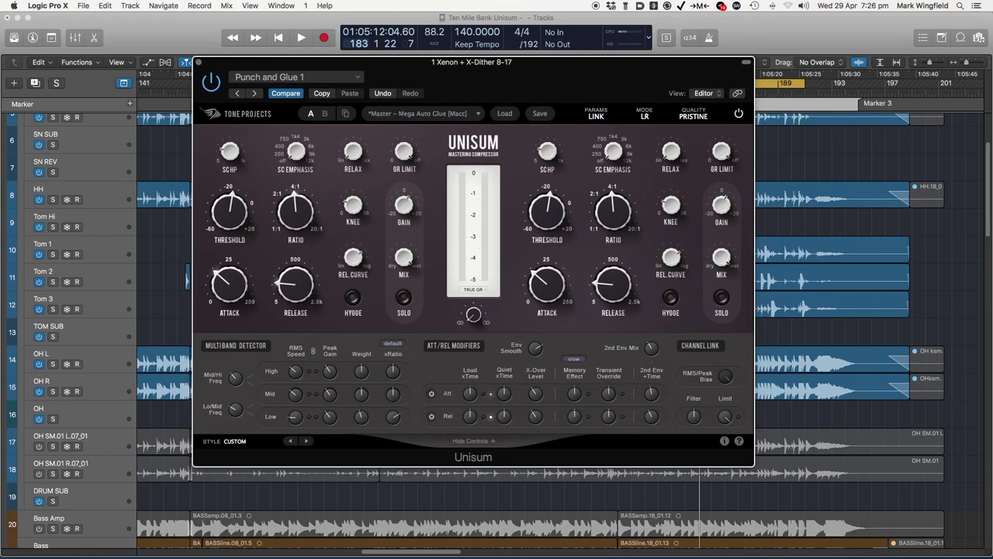
Close the 1 Xenon + X-Dither plug-in window and position the DRUM SUB Unisum window over the arrangement
{"action": "key", "text": "super+w"}
{"action": "left_click_drag", "start_coordinate": [0, 70], "coordinate": [556, 62]}
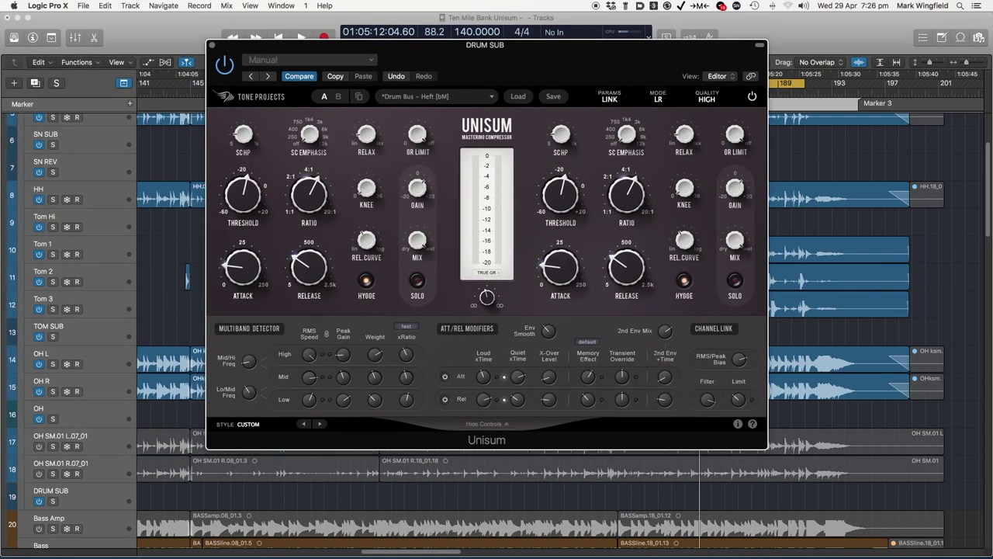
{"action": "left_click_drag", "start_coordinate": [280, 31], "coordinate": [289, 35]}
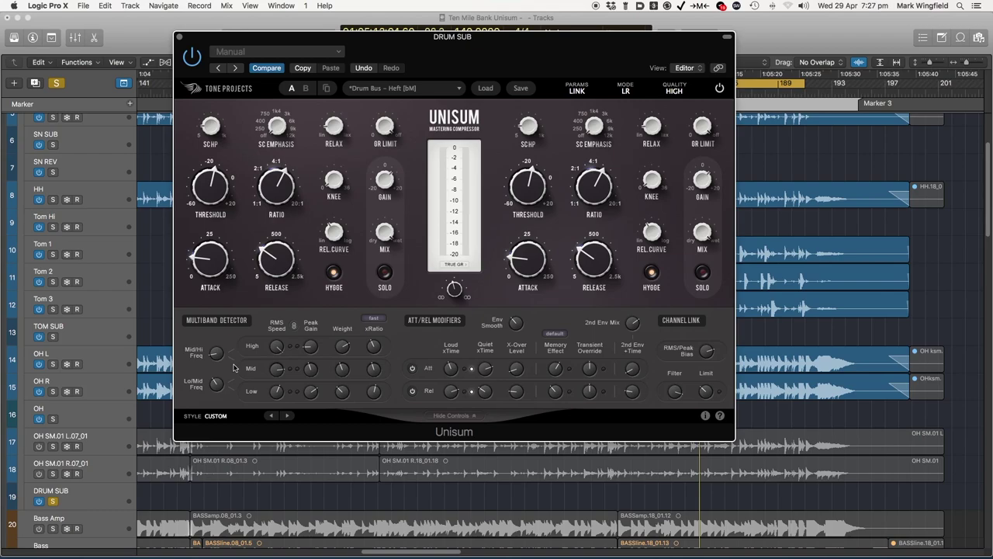
Try the Fast FET style on the drum compressor, replace it with the z Drum Bus setting Drum Smash 1, and reposition the plug-in window
{"action": "left_click", "coordinate": [216, 416]}
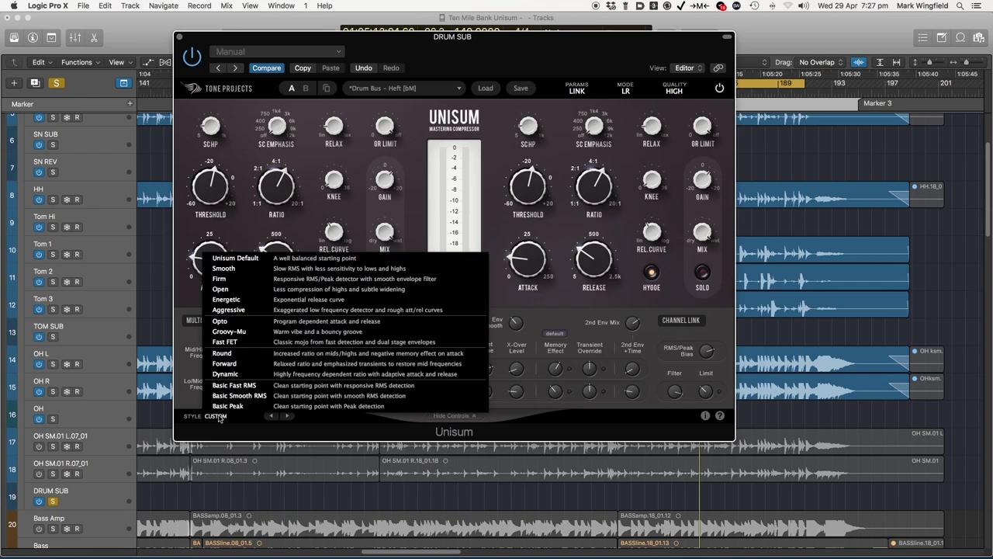
{"action": "left_click", "coordinate": [305, 343]}
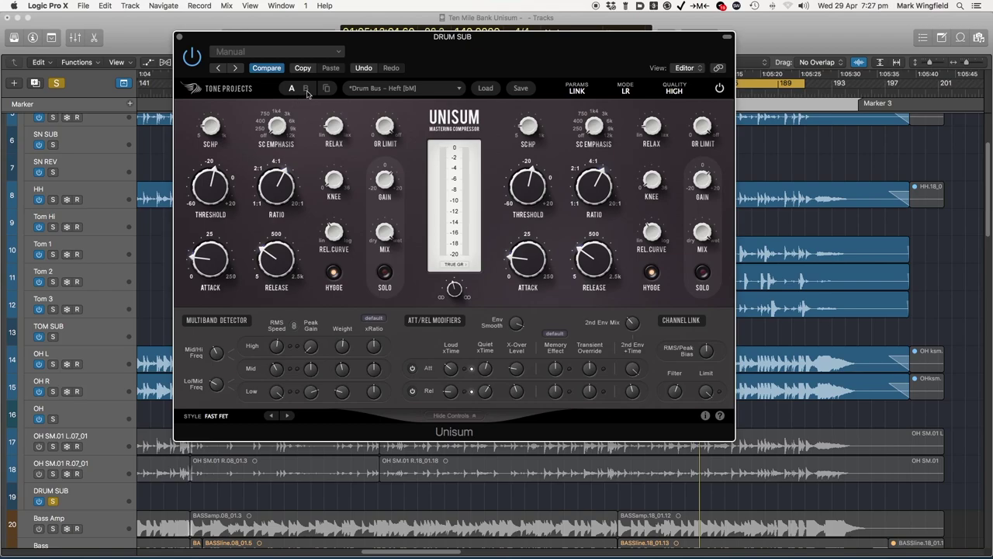
{"action": "left_click", "coordinate": [299, 51]}
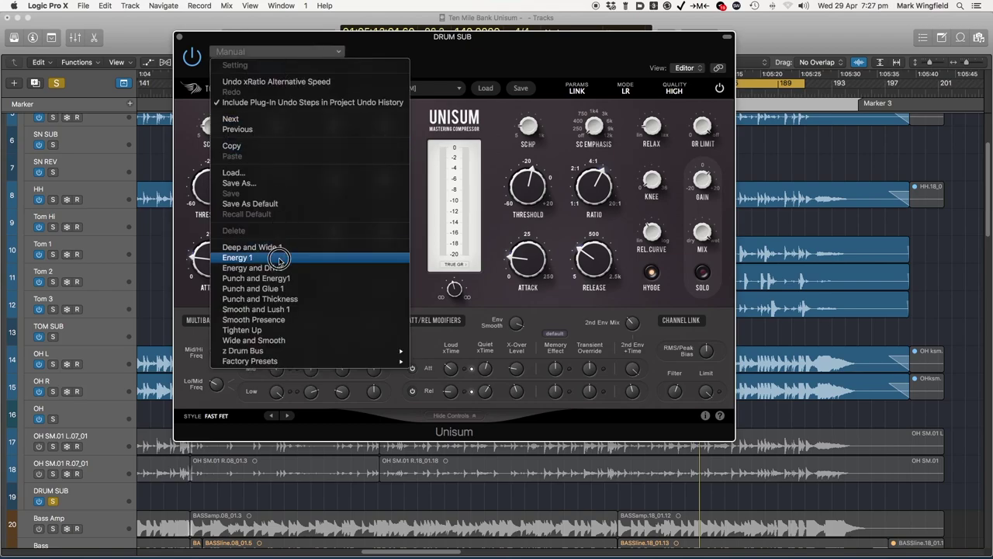
{"action": "mouse_move", "coordinate": [379, 350]}
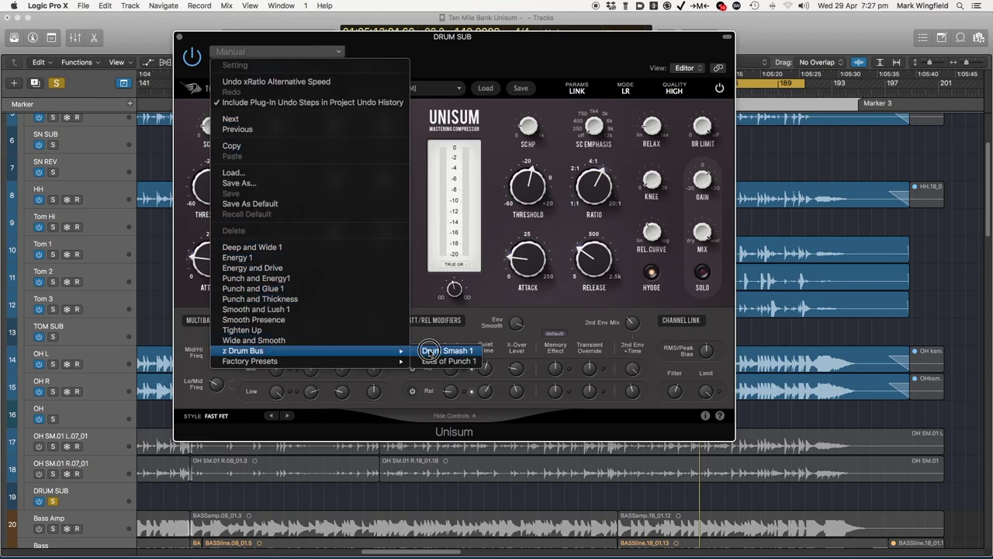
{"action": "left_click", "coordinate": [446, 351]}
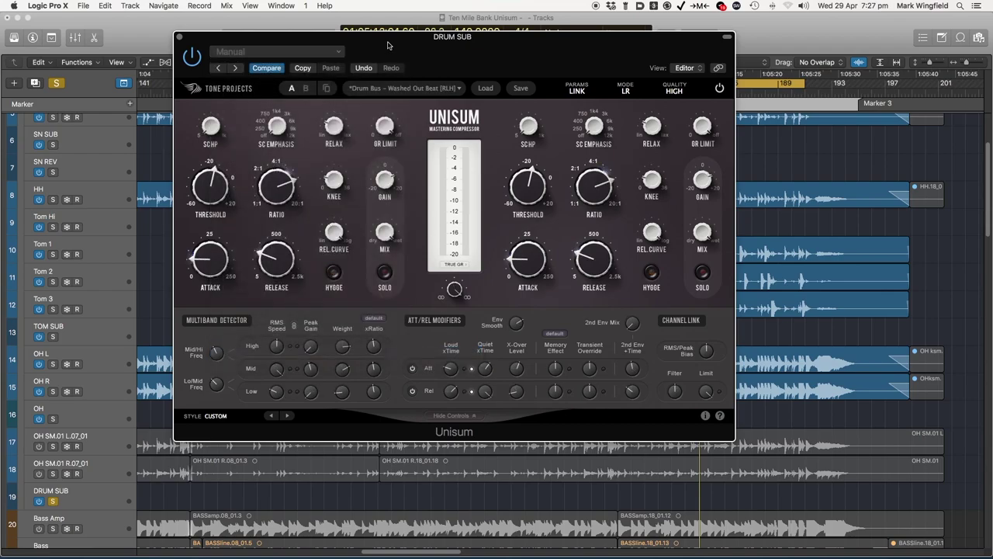
{"action": "left_click_drag", "start_coordinate": [383, 33], "coordinate": [370, 75]}
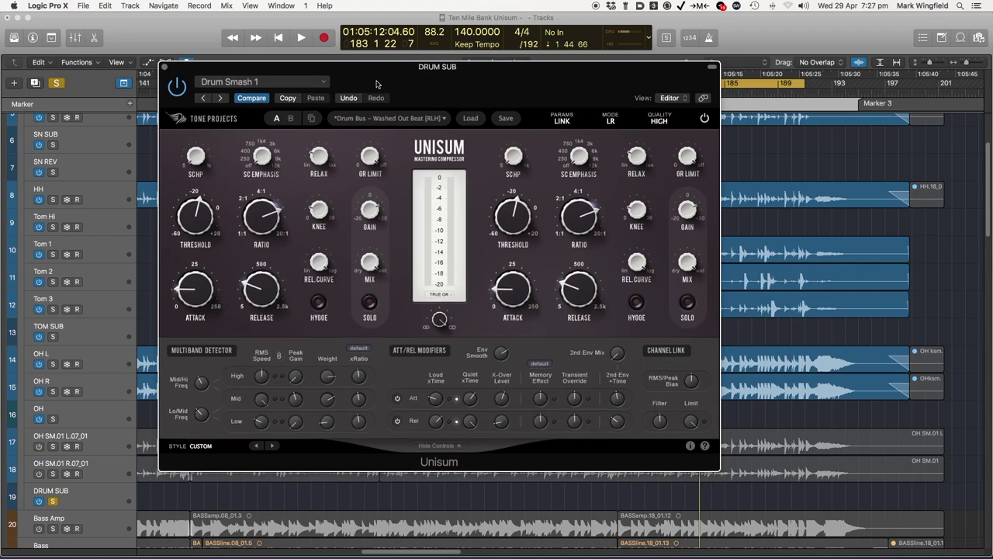
Play the soloed drums with Unisum active and bypassed, and re-enable the compressor during playback
{"action": "key", "text": "space"}
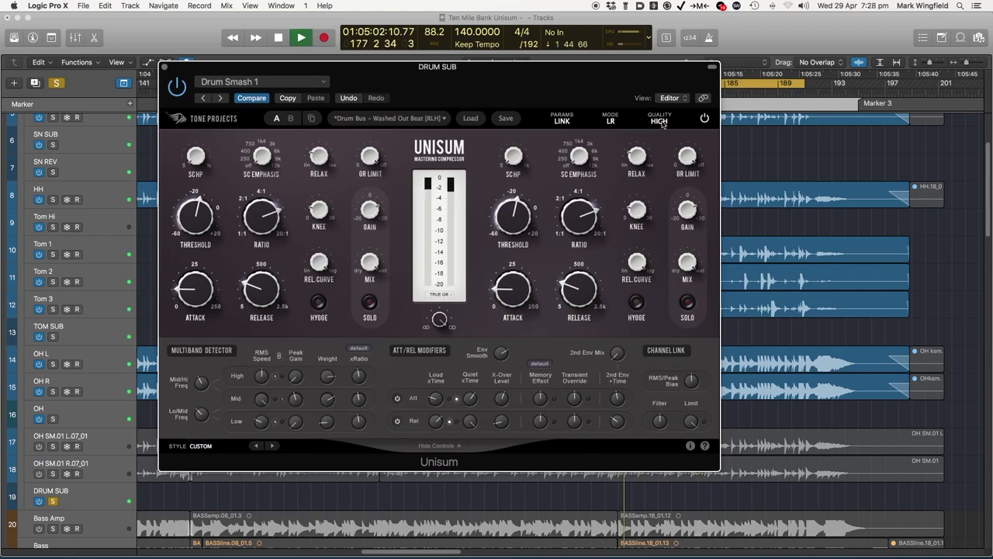
{"action": "key", "text": "space"}
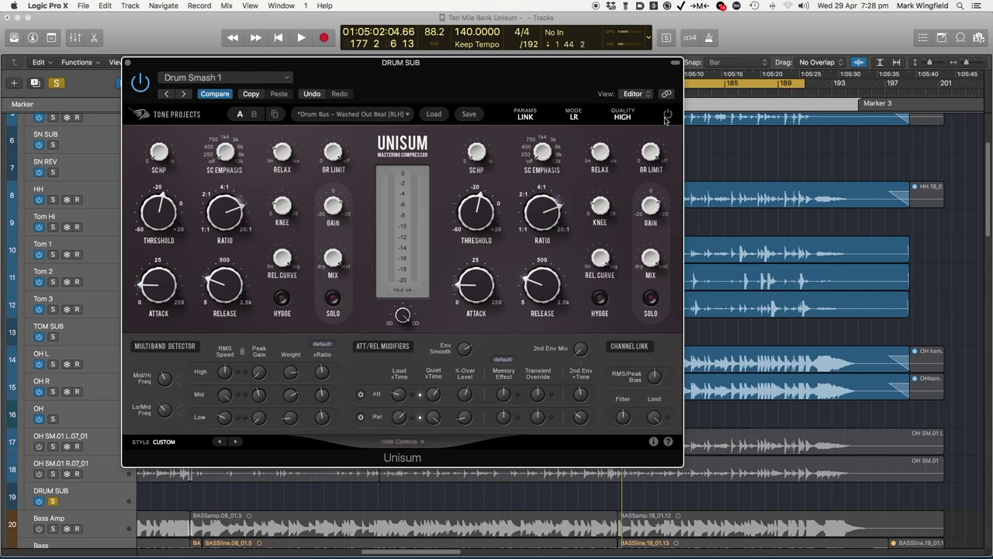
{"action": "key", "text": "space"}
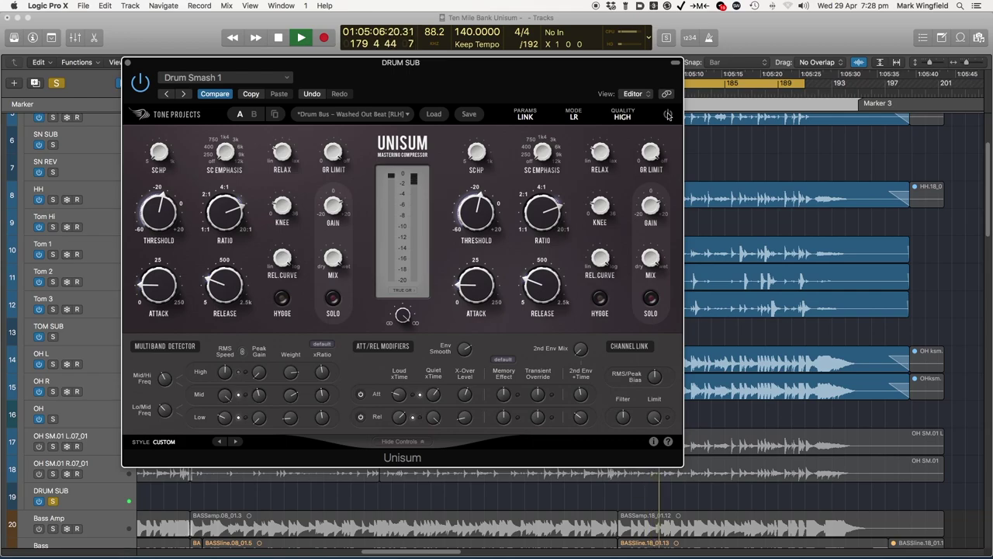
{"action": "left_click", "coordinate": [668, 114]}
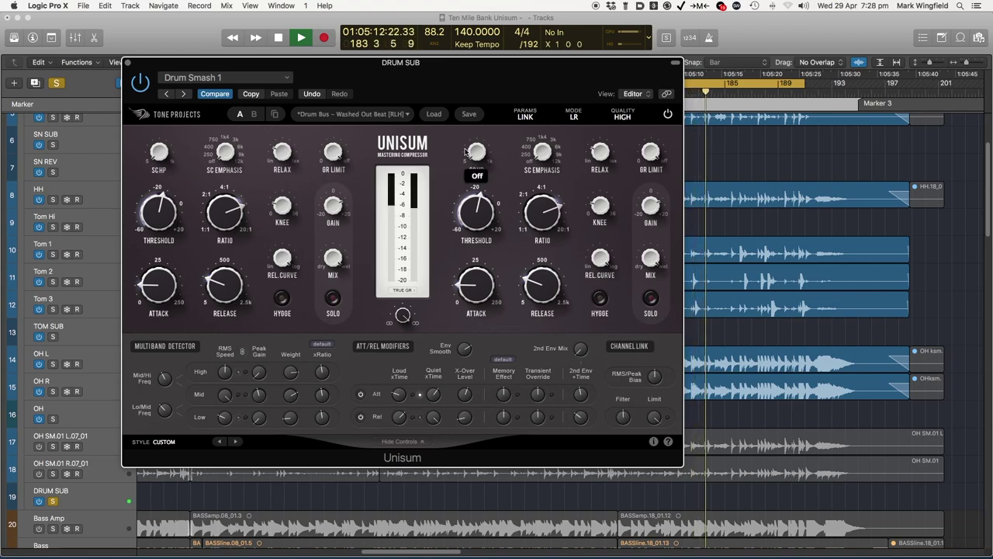
Reduce the Mix below 100% and compare the drums with Unisum bypassed and active
{"action": "mouse_move", "coordinate": [342, 266]}
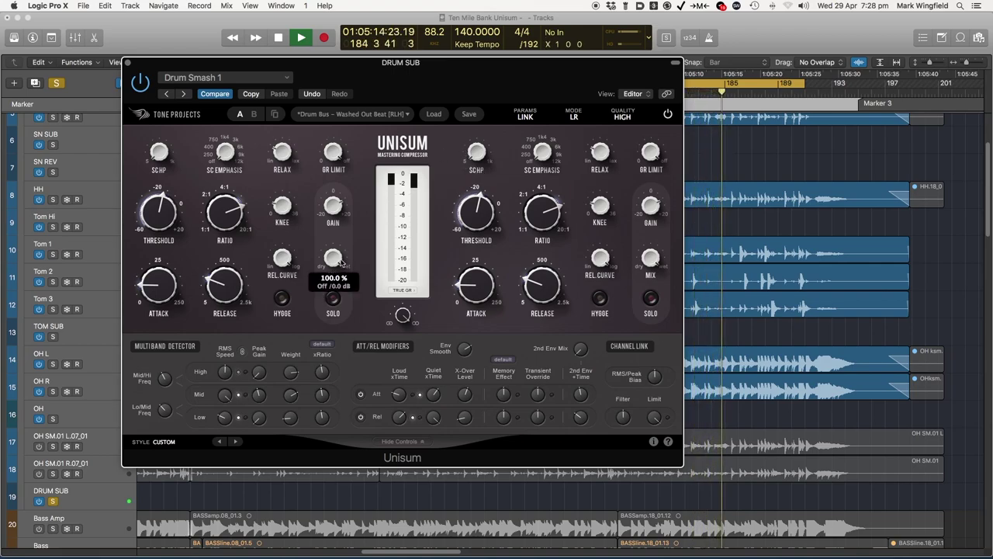
{"action": "left_click_drag", "start_coordinate": [333, 259], "coordinate": [330, 376]}
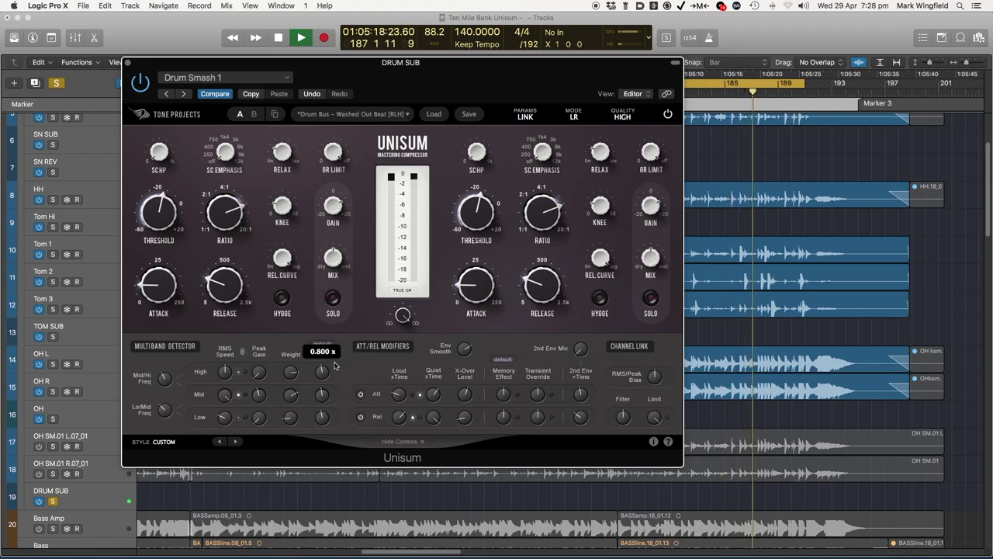
{"action": "left_click_drag", "start_coordinate": [335, 259], "coordinate": [334, 260]}
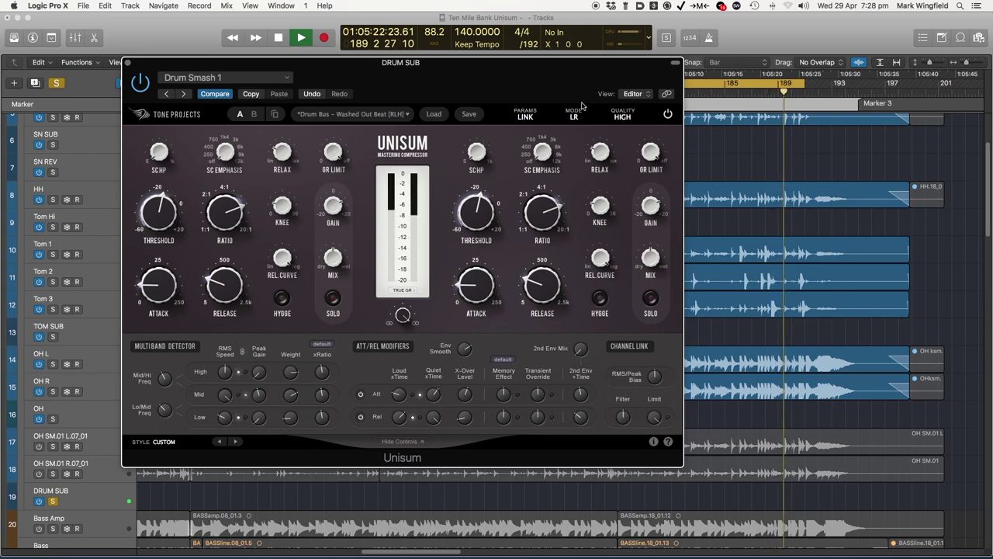
{"action": "left_click", "coordinate": [668, 116]}
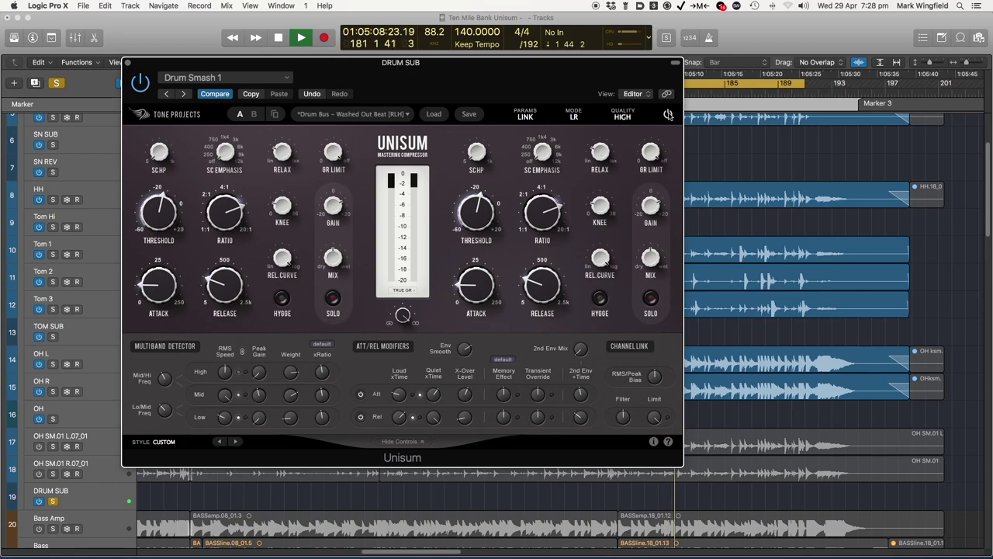
{"action": "left_click_drag", "start_coordinate": [333, 257], "coordinate": [329, 295]}
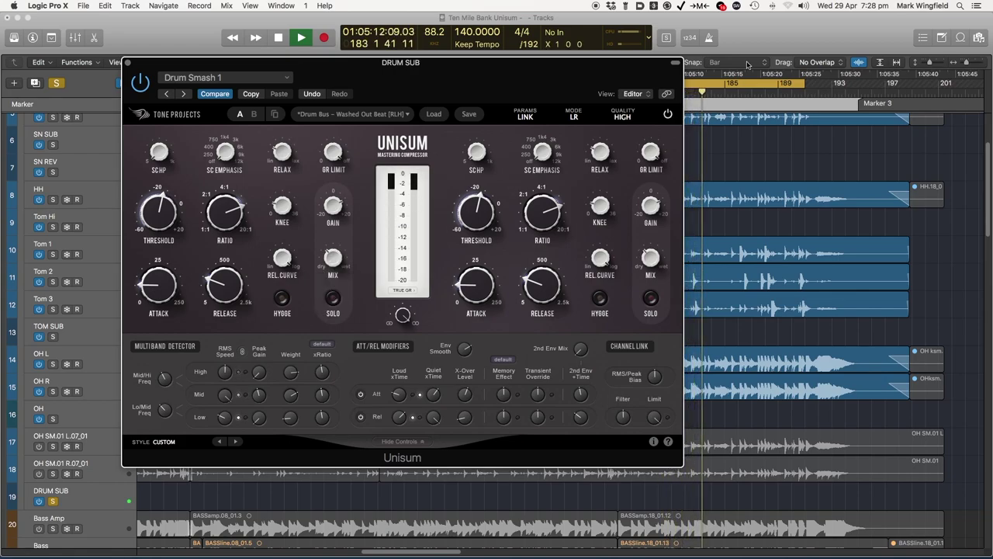
{"action": "left_click", "coordinate": [669, 116]}
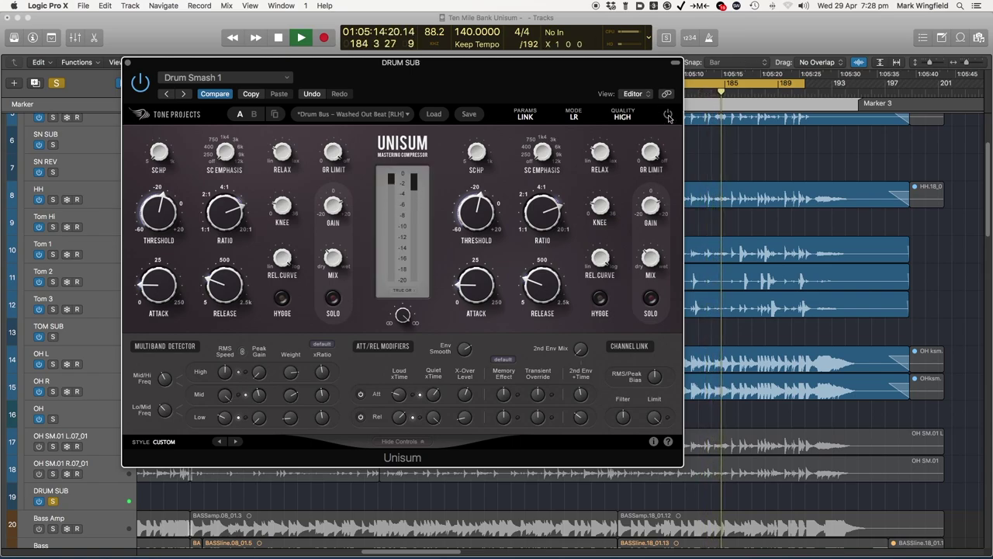
{"action": "left_click", "coordinate": [669, 117]}
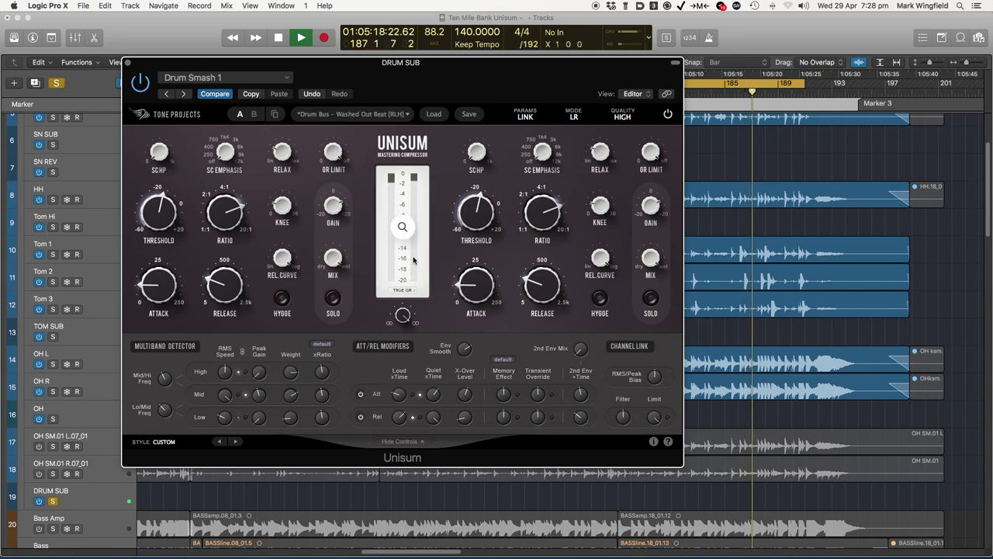
Slow the drum compressor's Attack past 7.80 ms and lengthen its Release during playback
{"action": "left_click_drag", "start_coordinate": [159, 285], "coordinate": [161, 247]}
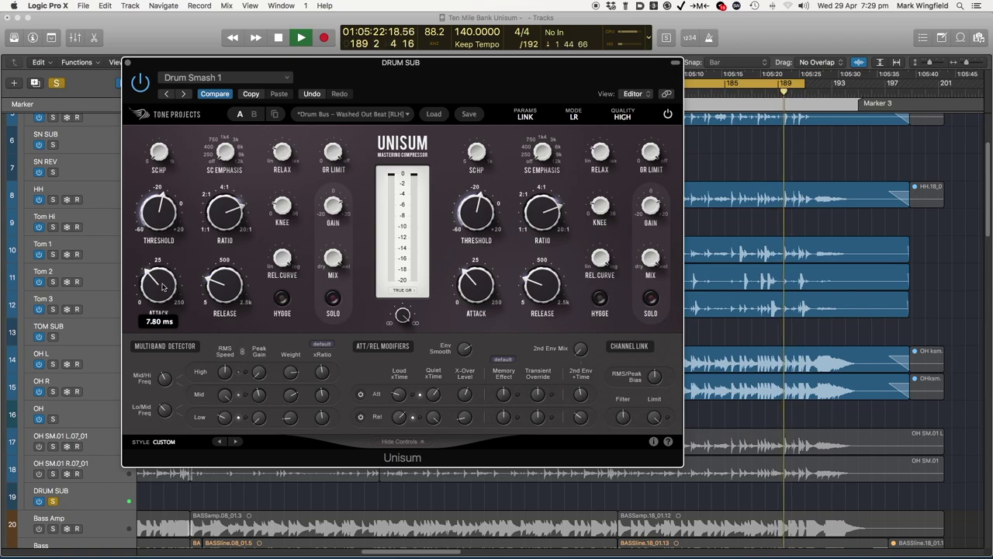
{"action": "left_click_drag", "start_coordinate": [163, 286], "coordinate": [162, 281]}
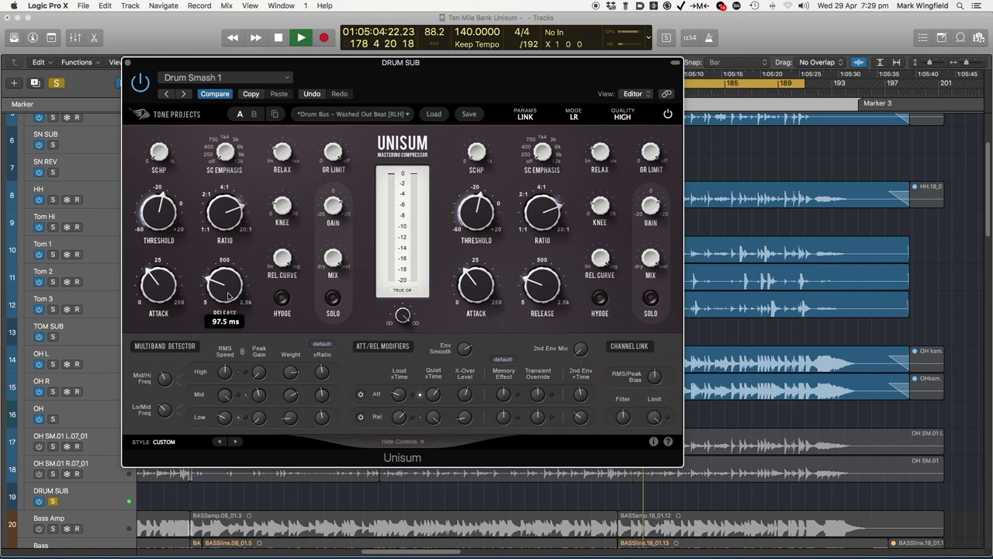
{"action": "left_click_drag", "start_coordinate": [223, 299], "coordinate": [221, 339]}
{"action": "left_click_drag", "start_coordinate": [155, 288], "coordinate": [156, 281]}
{"action": "left_click_drag", "start_coordinate": [241, 290], "coordinate": [237, 233]}
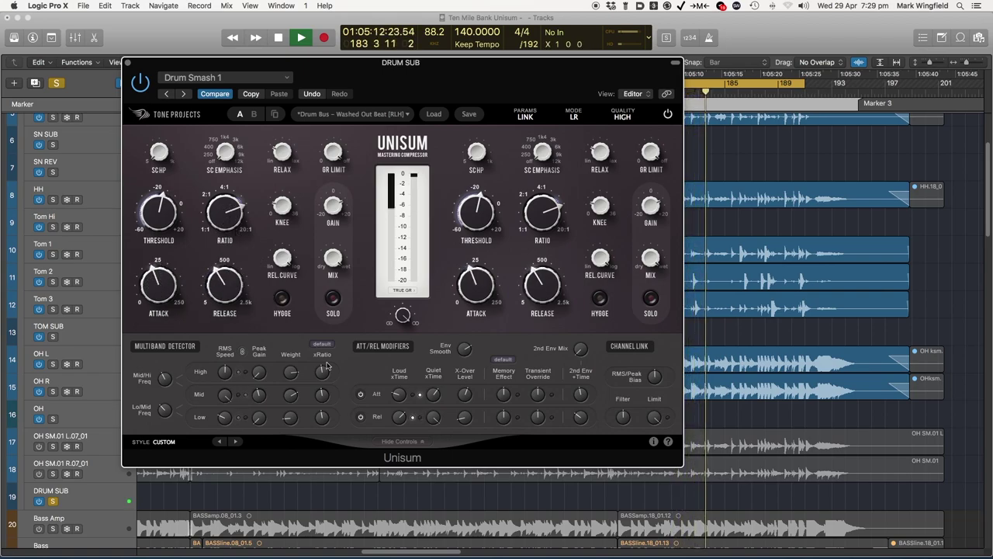
Adjust the attack modifier's Loud xTime and raise its Transient Override
{"action": "mouse_move", "coordinate": [397, 395]}
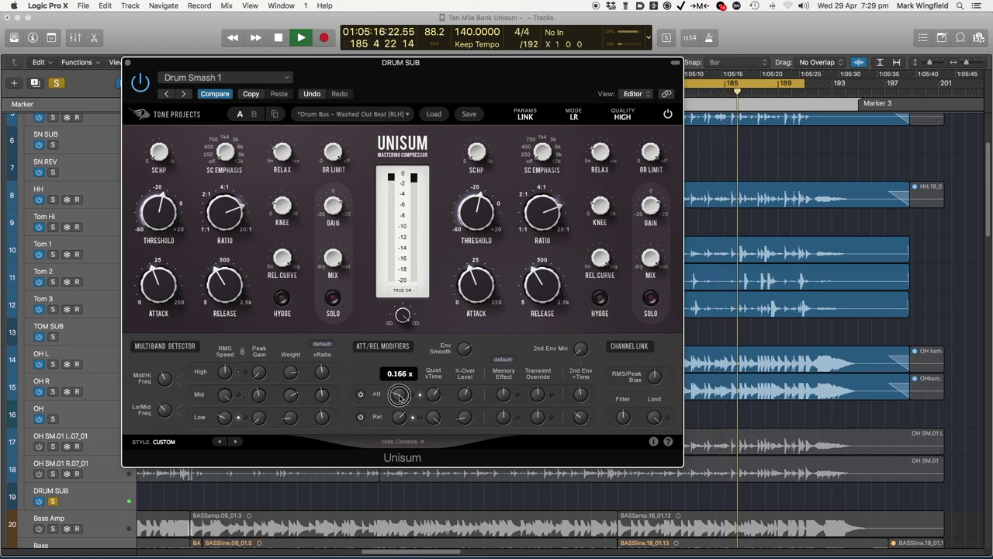
{"action": "left_click_drag", "start_coordinate": [399, 398], "coordinate": [397, 411]}
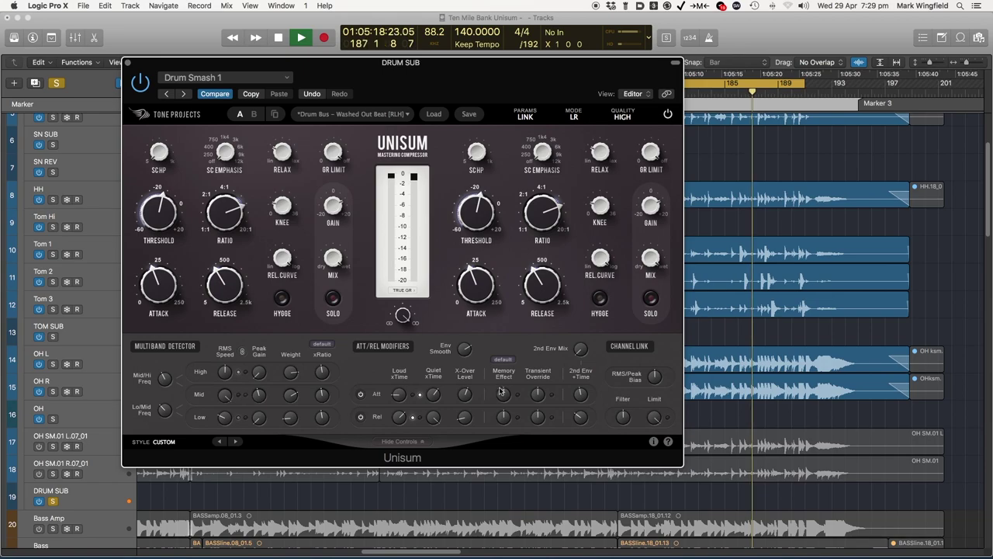
{"action": "left_click_drag", "start_coordinate": [537, 394], "coordinate": [533, 400]}
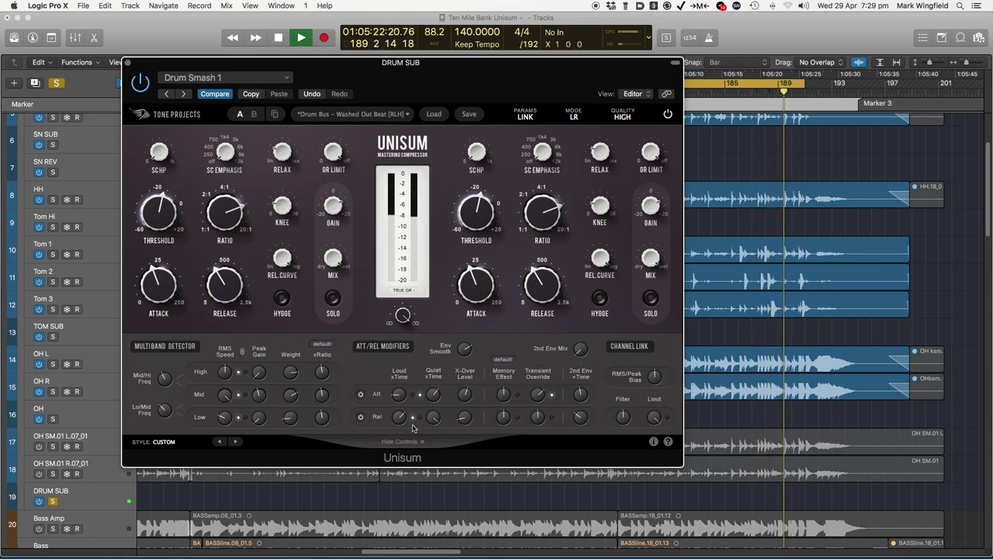
Try different Memory Effect amounts on the attack and release modifiers and reset both to default
{"action": "mouse_move", "coordinate": [434, 419]}
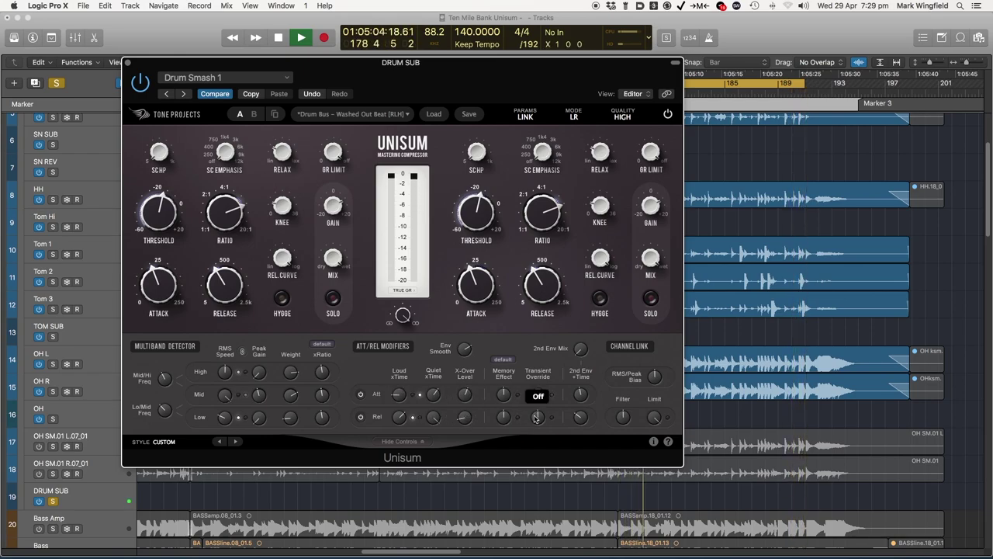
{"action": "mouse_move", "coordinate": [502, 418]}
{"action": "left_click_drag", "start_coordinate": [505, 375], "coordinate": [491, 499]}
{"action": "left_click_drag", "start_coordinate": [504, 414], "coordinate": [505, 398]}
{"action": "mouse_move", "coordinate": [505, 394]}
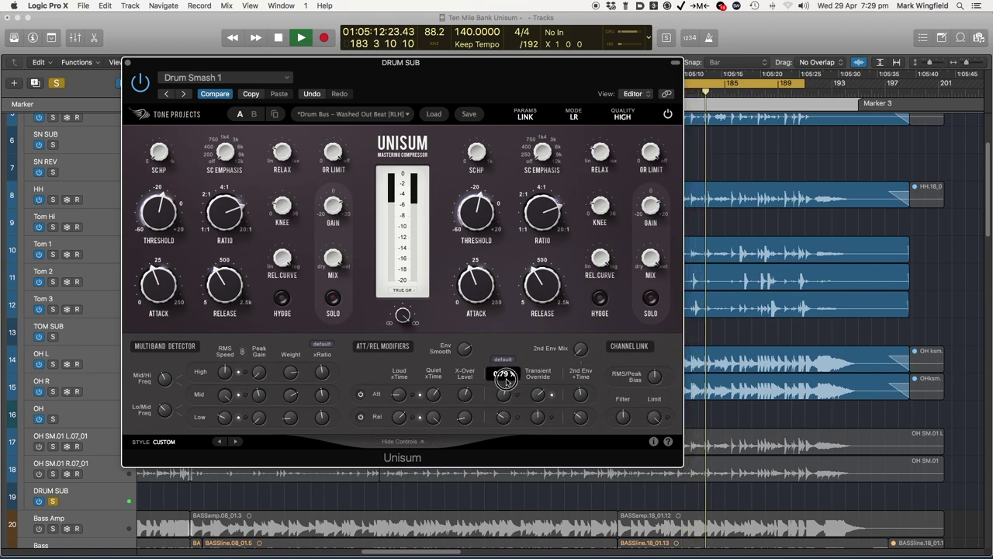
{"action": "double_click", "coordinate": [504, 397]}
{"action": "double_click", "coordinate": [504, 415]}
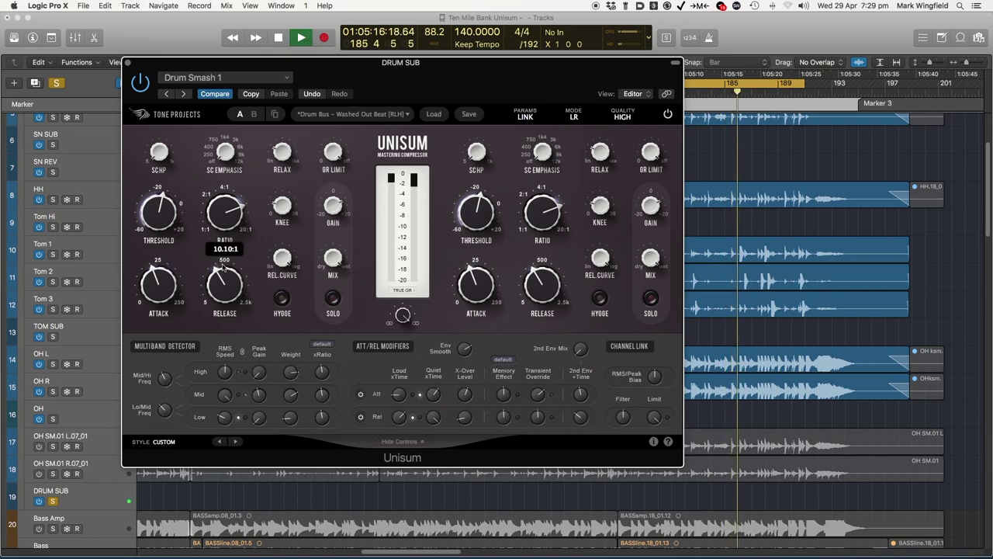
Lengthen the drum compressor's Attack further and lower its Threshold
{"action": "left_click_drag", "start_coordinate": [162, 262], "coordinate": [162, 284]}
{"action": "left_click", "coordinate": [160, 220]}
{"action": "left_click", "coordinate": [160, 215]}
Experiment with the Release Curve and set the Release time to 249.0 ms
{"action": "left_click_drag", "start_coordinate": [224, 284], "coordinate": [224, 299]}
{"action": "left_click_drag", "start_coordinate": [286, 257], "coordinate": [278, 442]}
{"action": "left_click_drag", "start_coordinate": [285, 259], "coordinate": [271, 342]}
{"action": "mouse_move", "coordinate": [233, 304]}
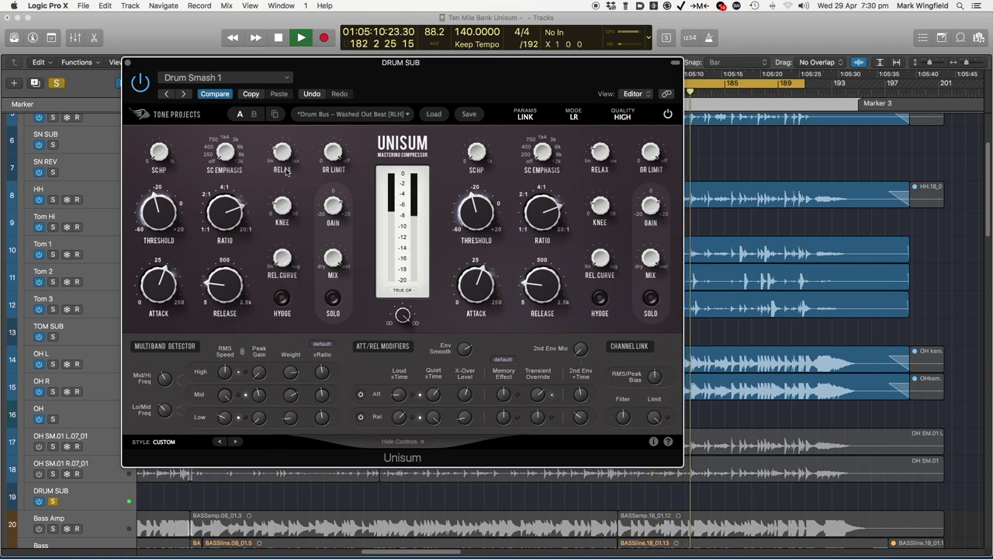
{"action": "mouse_move", "coordinate": [313, 160]}
{"action": "left_click_drag", "start_coordinate": [223, 285], "coordinate": [219, 242]}
{"action": "left_click_drag", "start_coordinate": [226, 277], "coordinate": [221, 290]}
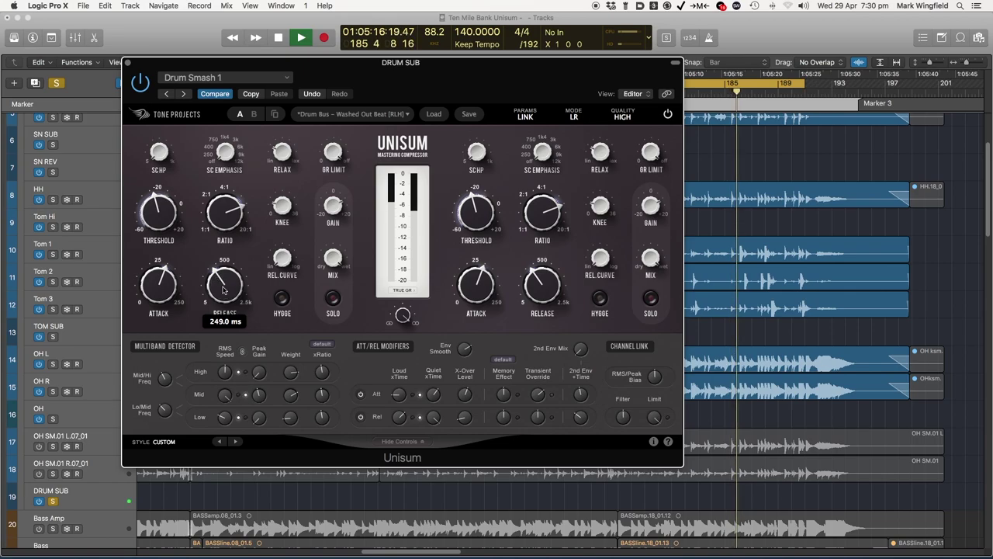
Raise the xRatio of the High and Mid detector bands and stop playback
{"action": "mouse_move", "coordinate": [231, 223]}
{"action": "left_click_drag", "start_coordinate": [230, 224], "coordinate": [236, 310]}
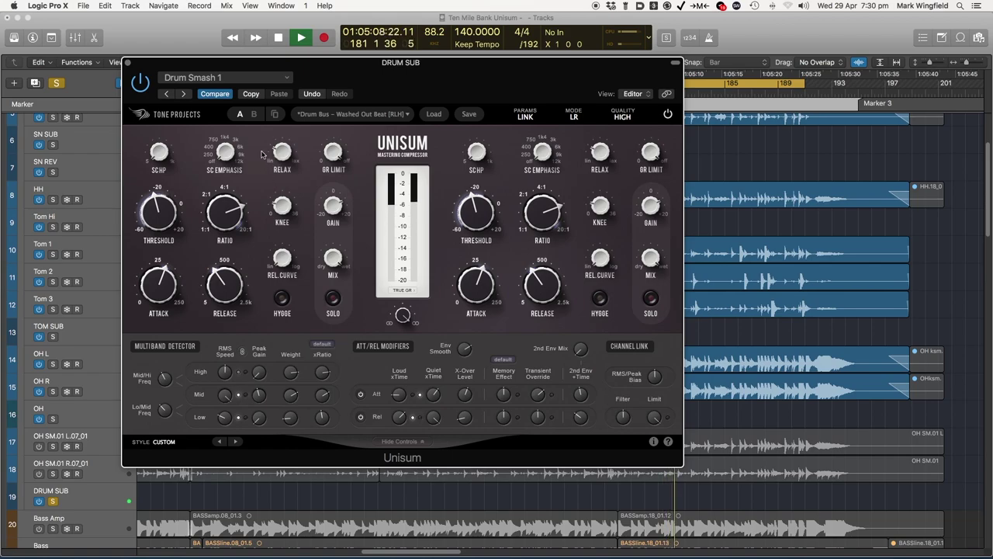
{"action": "key", "text": "space"}
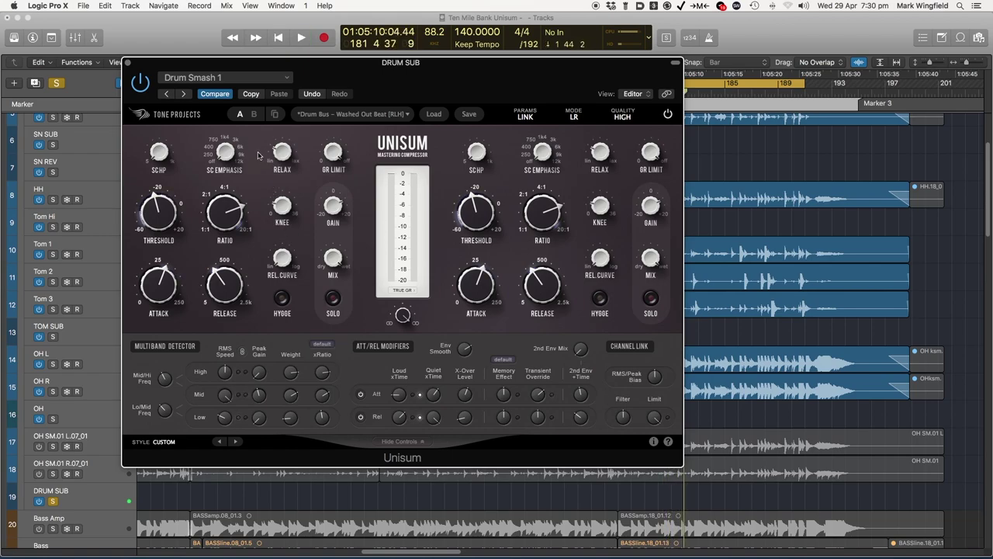
Load the z Drum Bus setting Lots of Punch 1 into the DRUM SUB compressor
{"action": "mouse_move", "coordinate": [330, 269]}
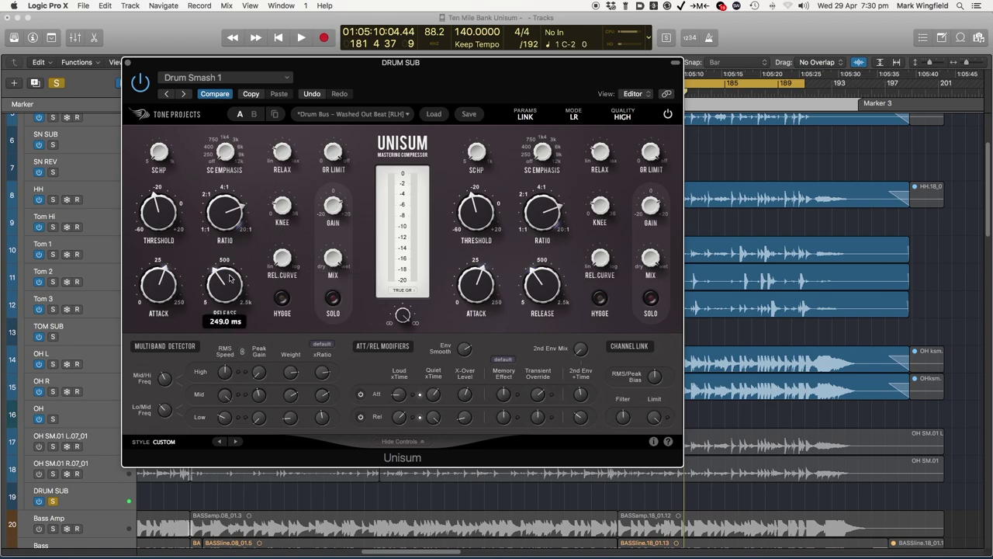
{"action": "left_click", "coordinate": [266, 78]}
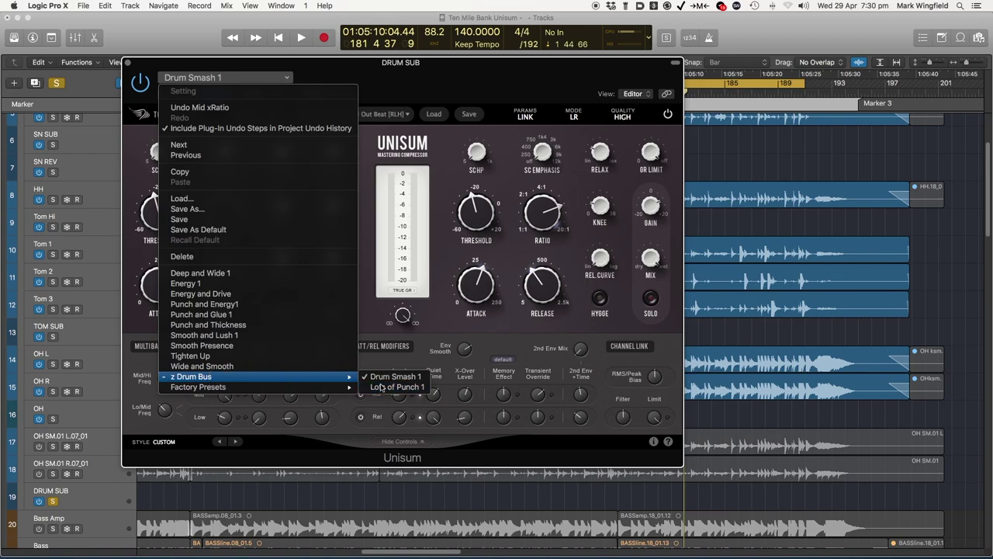
{"action": "left_click", "coordinate": [388, 377]}
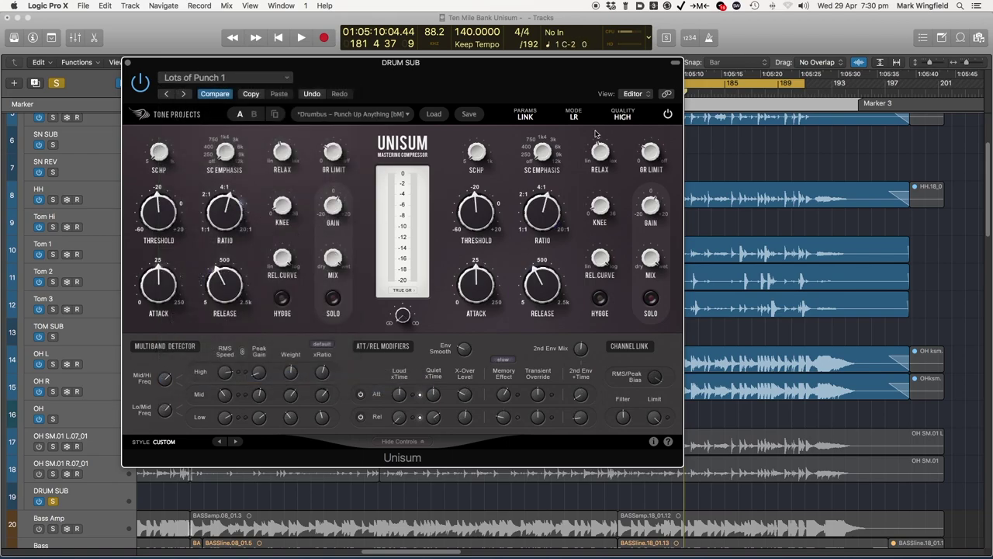
Play the drums with the DRUM SUB compressor bypassed, and compare with it active again
{"action": "left_click", "coordinate": [668, 115]}
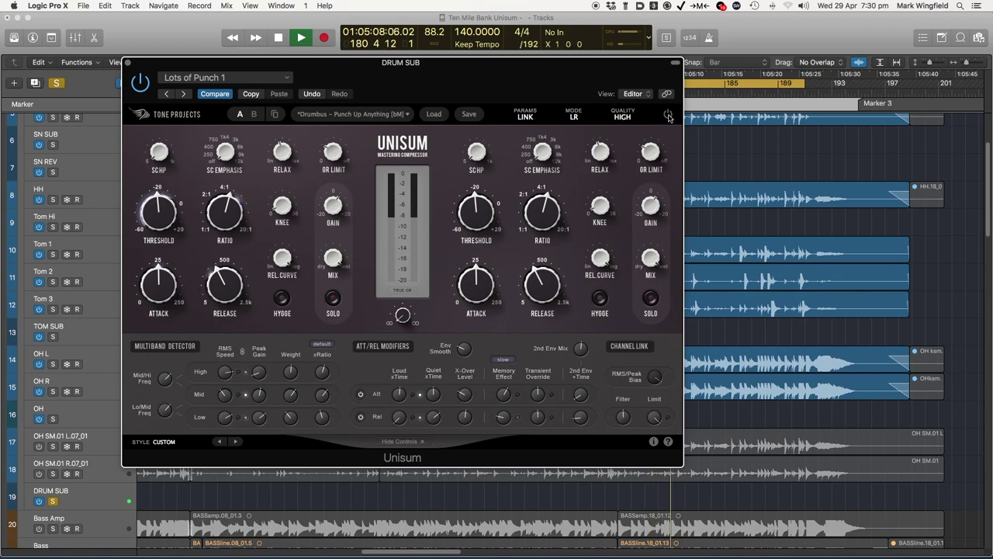
{"action": "left_click", "coordinate": [669, 116]}
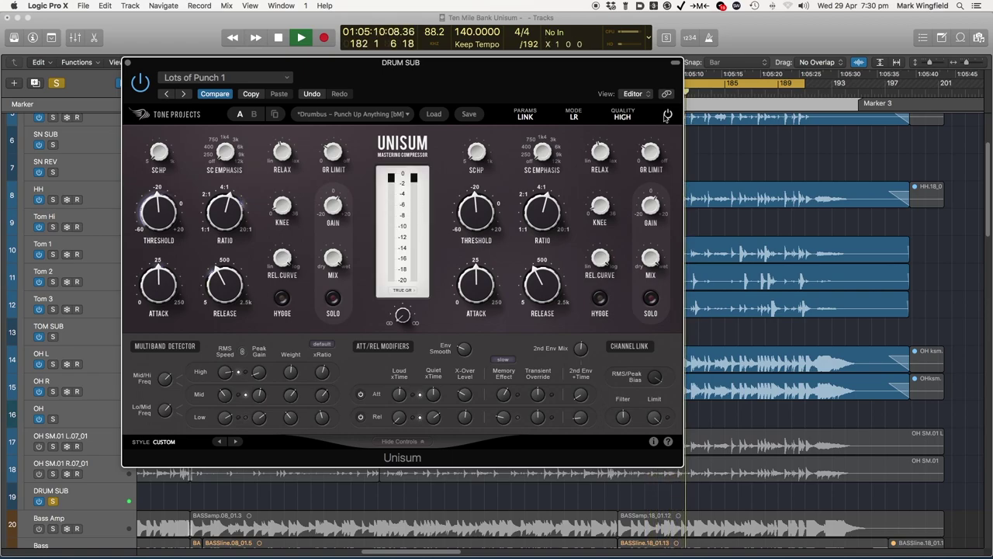
{"action": "mouse_move", "coordinate": [402, 229]}
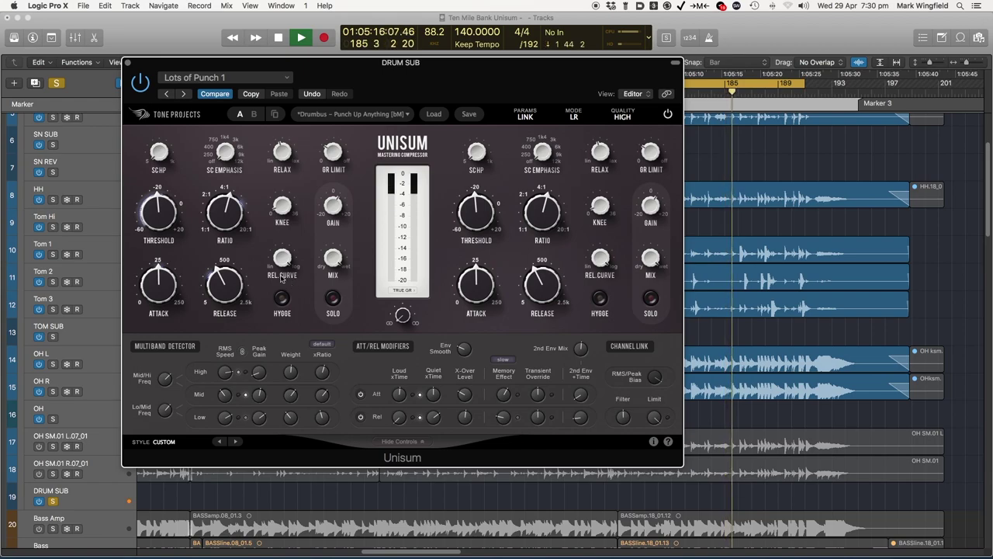
Lower the drum compressor's Ratio to 4.25:1 and raise its Threshold
{"action": "mouse_move", "coordinate": [220, 217]}
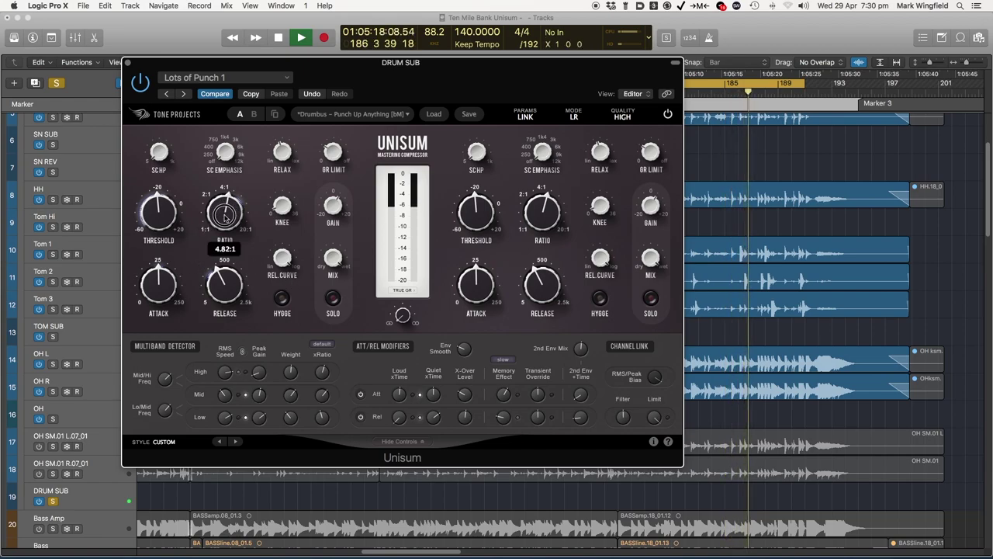
{"action": "mouse_move", "coordinate": [159, 222]}
{"action": "left_click_drag", "start_coordinate": [159, 223], "coordinate": [159, 206]}
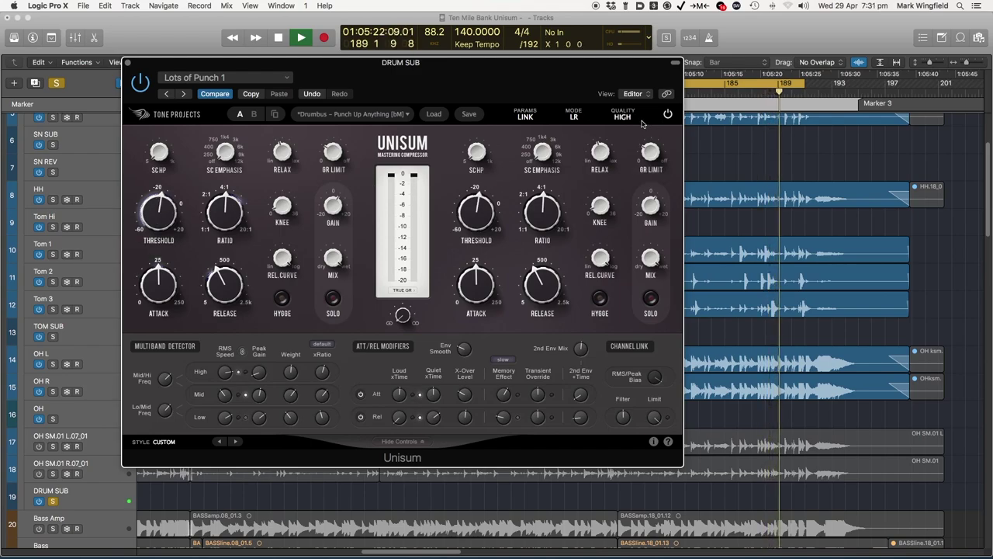
Compare the looping drums with the compressor bypassed and active, and inspect the Channel Link Limit and Filter
{"action": "left_click", "coordinate": [669, 116]}
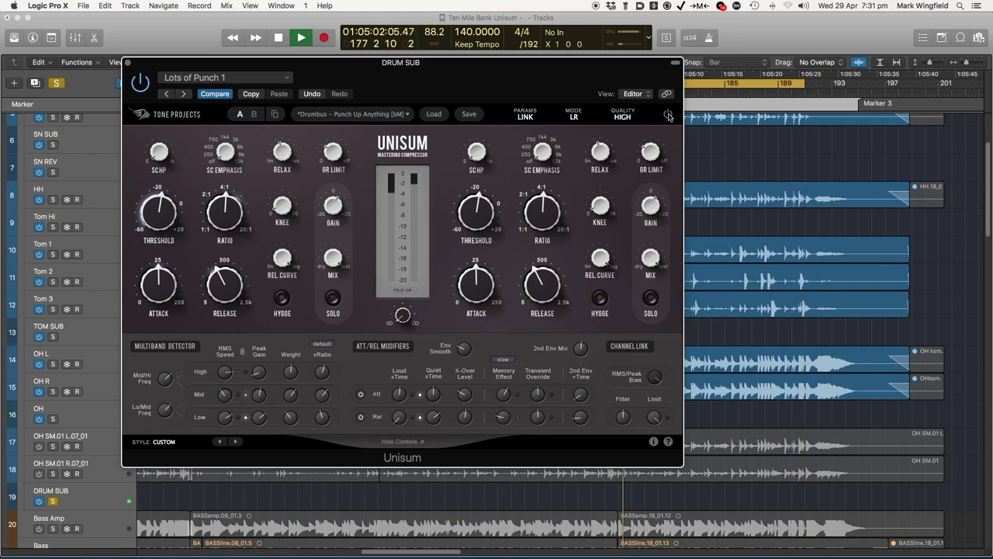
{"action": "left_click", "coordinate": [668, 115]}
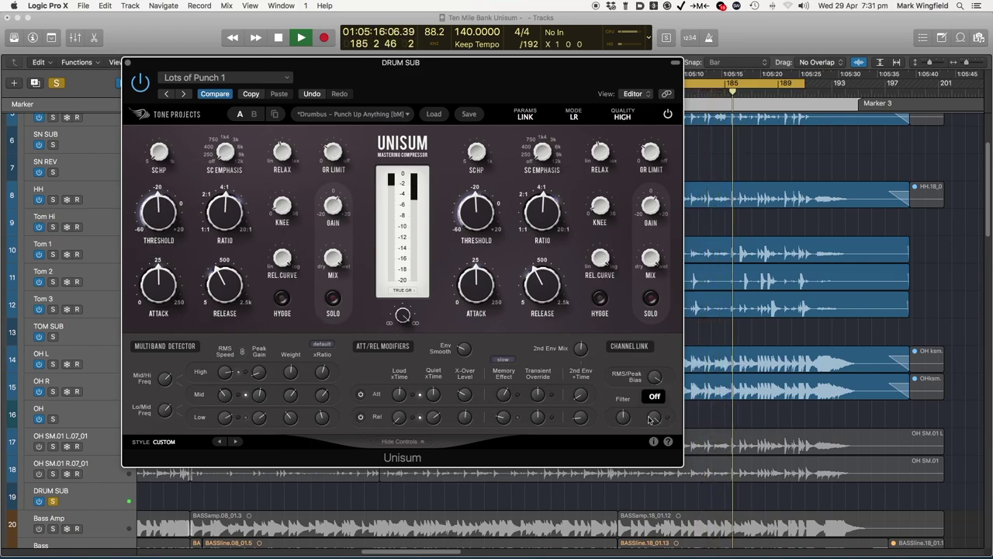
{"action": "left_click", "coordinate": [623, 416]}
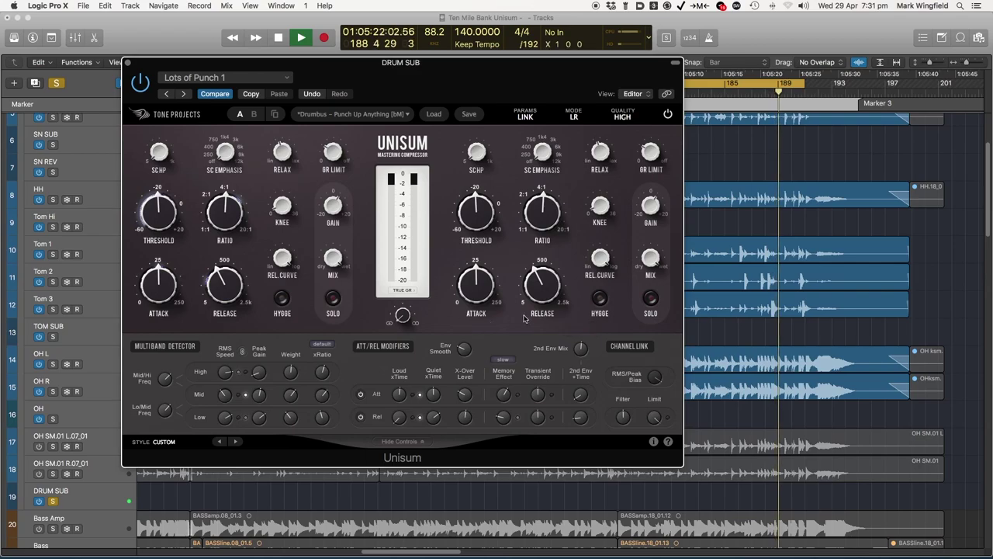
Lower the drum compressor's Threshold and experiment with its Relax and GR Limit controls
{"action": "mouse_move", "coordinate": [179, 230]}
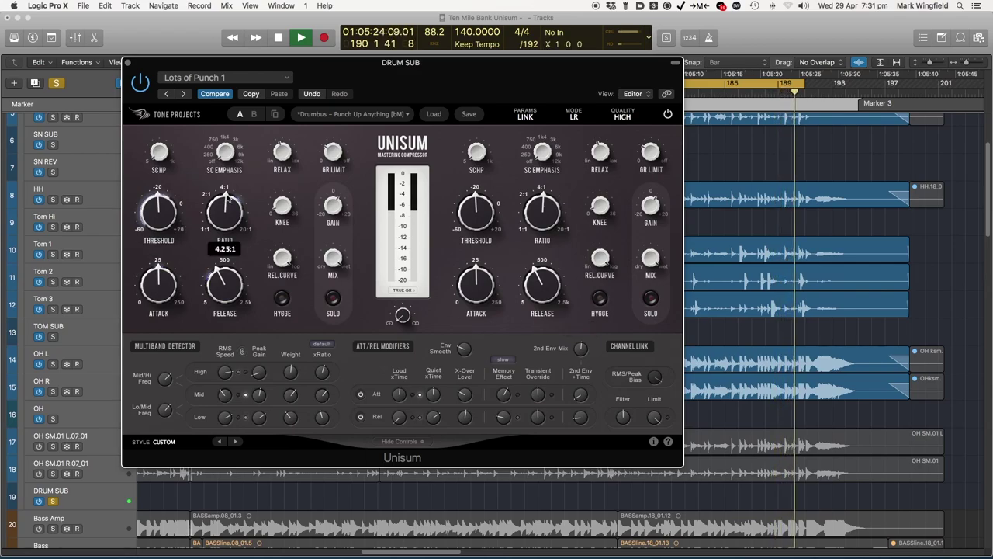
{"action": "left_click", "coordinate": [279, 186]}
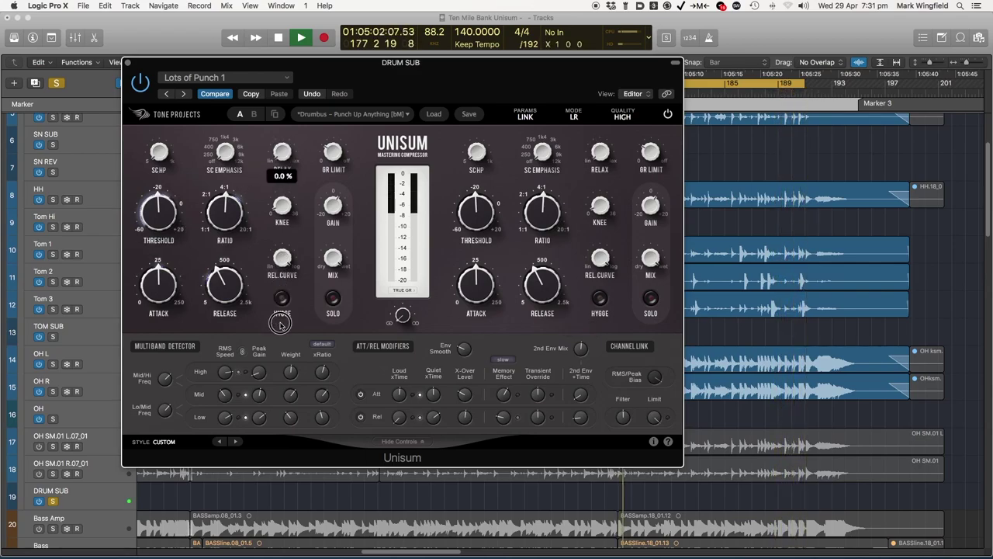
{"action": "mouse_move", "coordinate": [337, 159]}
{"action": "left_click_drag", "start_coordinate": [338, 159], "coordinate": [336, 138]}
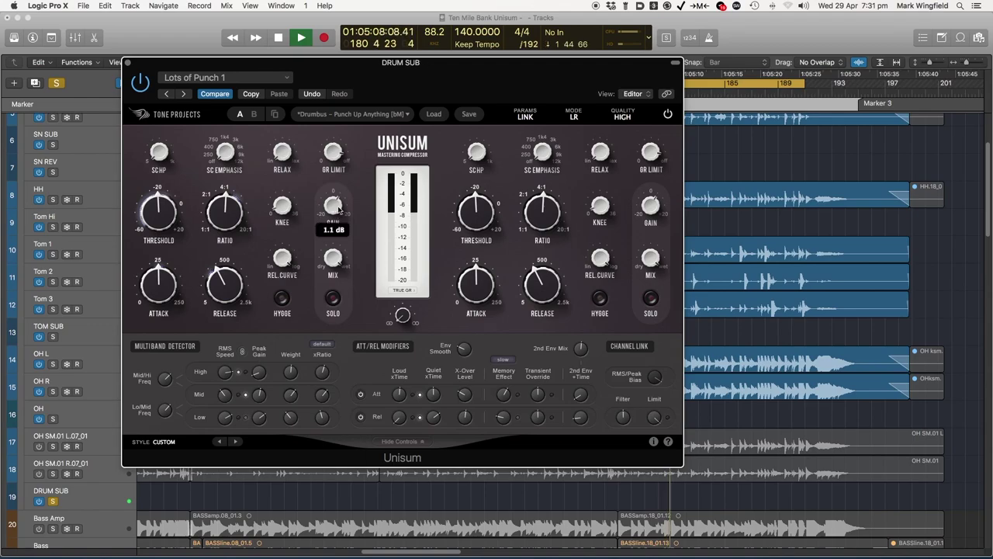
{"action": "mouse_move", "coordinate": [334, 153]}
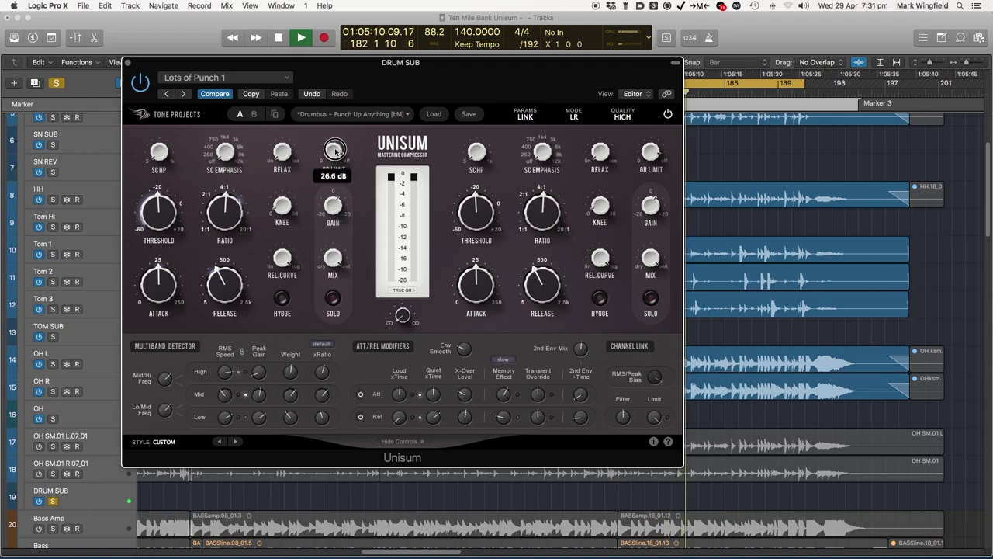
Lengthen the drum compressor's Attack slightly while the loop plays
{"action": "mouse_move", "coordinate": [146, 289]}
{"action": "left_click_drag", "start_coordinate": [145, 289], "coordinate": [153, 280]}
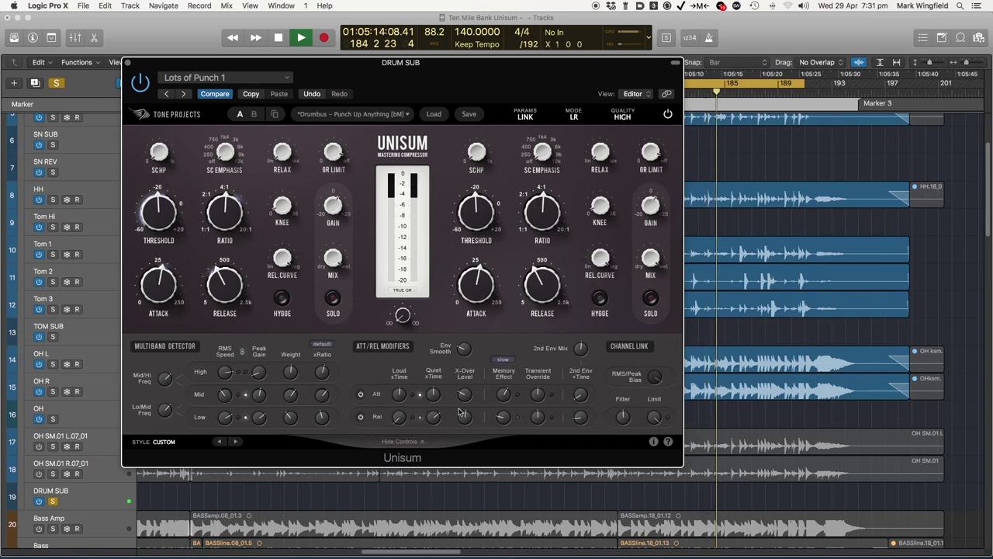
{"action": "mouse_move", "coordinate": [465, 405]}
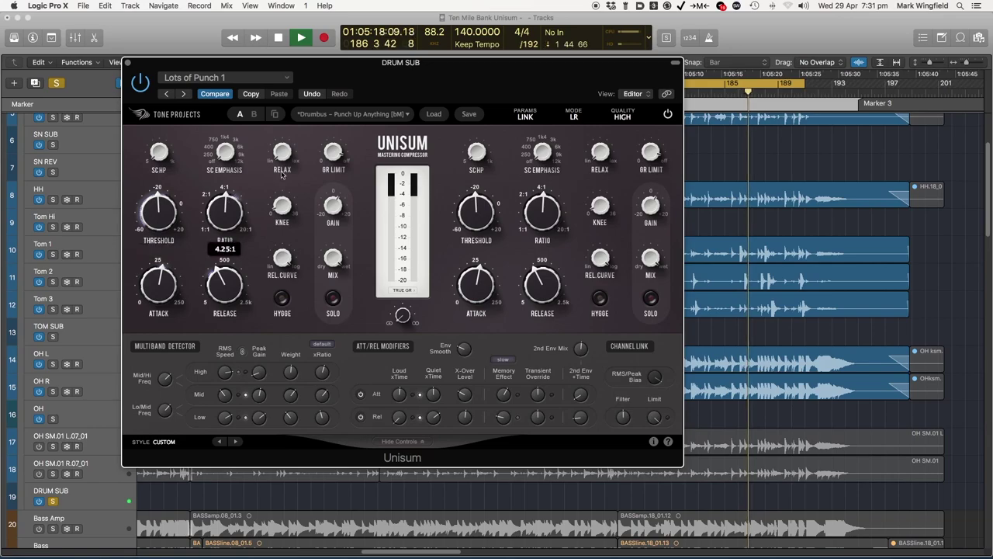
{"action": "mouse_move", "coordinate": [225, 309]}
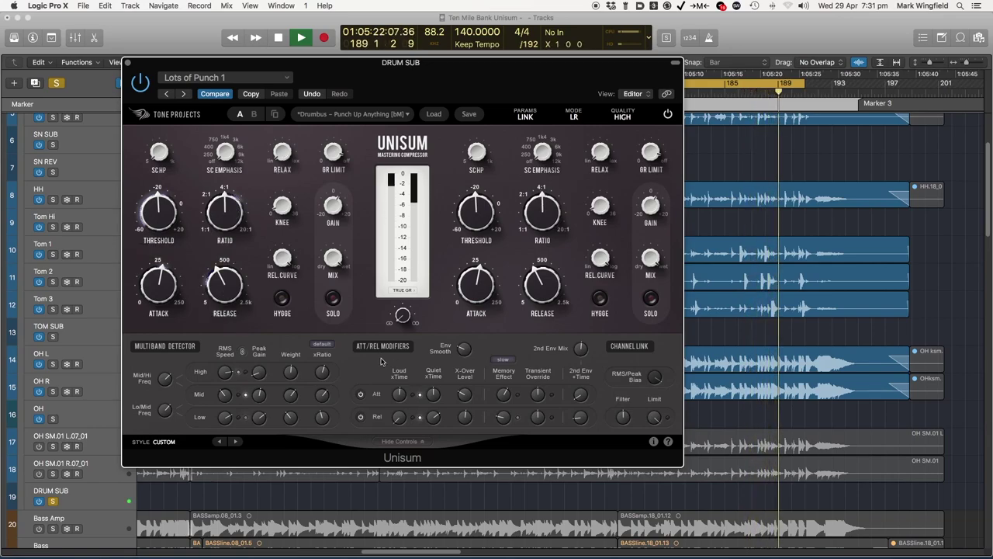
Increase the attack modifier's Transient Override and raise its Loud xTime to 4.002 x
{"action": "mouse_move", "coordinate": [531, 398]}
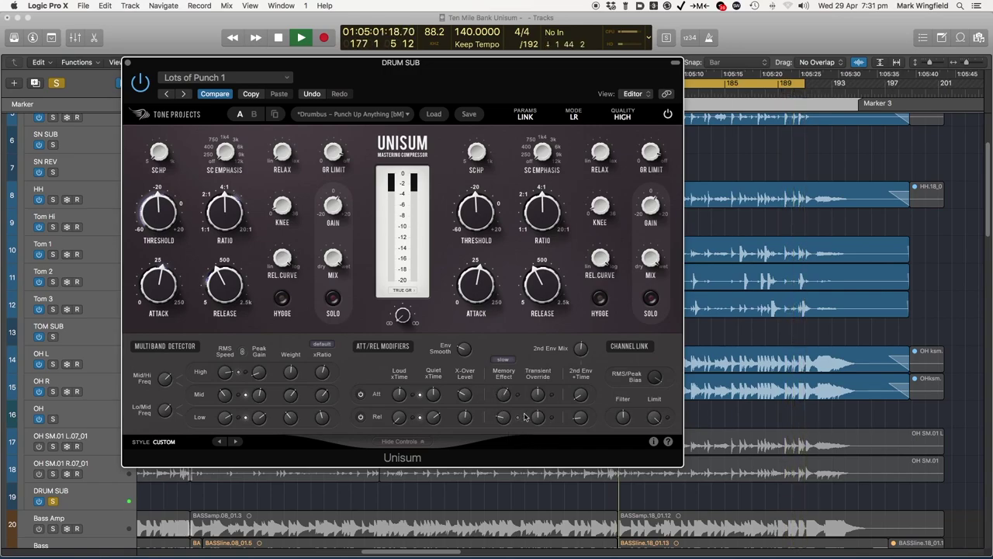
{"action": "mouse_move", "coordinate": [537, 396]}
{"action": "left_mouse_down"}
{"action": "mouse_move", "coordinate": [529, 386]}
{"action": "mouse_move", "coordinate": [545, 375]}
{"action": "mouse_move", "coordinate": [531, 480]}
{"action": "mouse_move", "coordinate": [544, 444]}
{"action": "mouse_move", "coordinate": [536, 393]}
{"action": "mouse_move", "coordinate": [543, 322]}
{"action": "mouse_move", "coordinate": [538, 394]}
{"action": "left_mouse_up"}
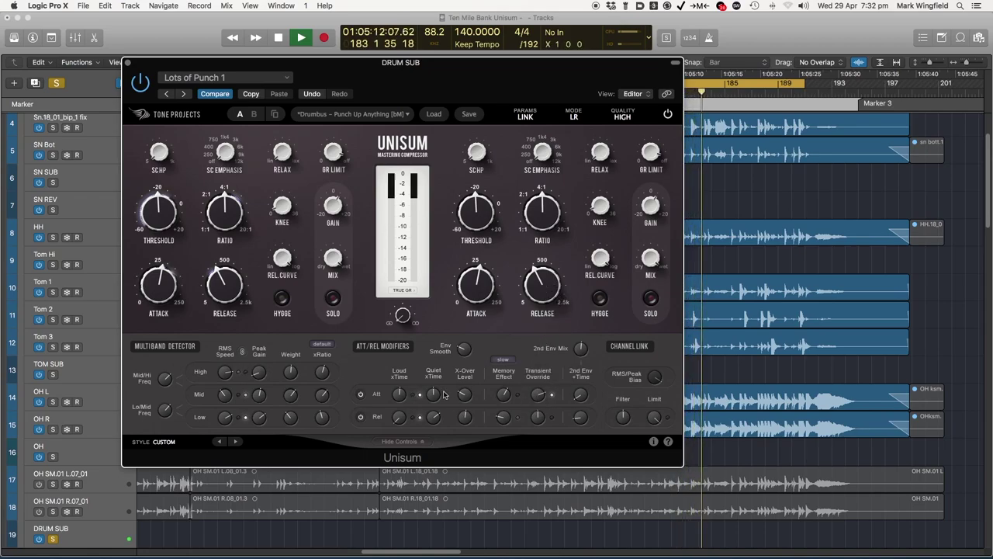
{"action": "mouse_move", "coordinate": [402, 395]}
{"action": "left_click_drag", "start_coordinate": [402, 395], "coordinate": [422, 337]}
{"action": "scroll", "coordinate": [402, 396], "scroll_direction": "up", "scroll_amount": 4}
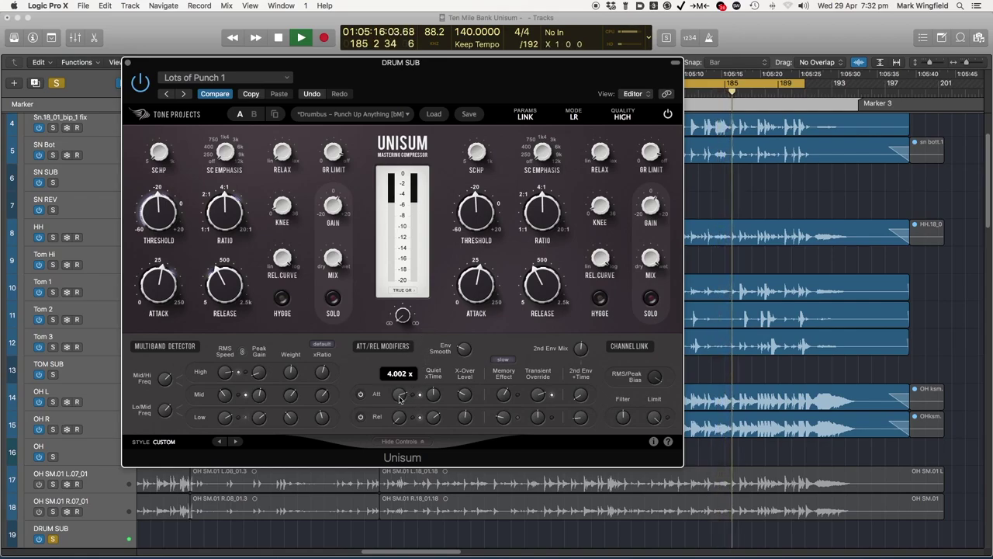
{"action": "scroll", "coordinate": [398, 398], "scroll_direction": "up", "scroll_amount": 3}
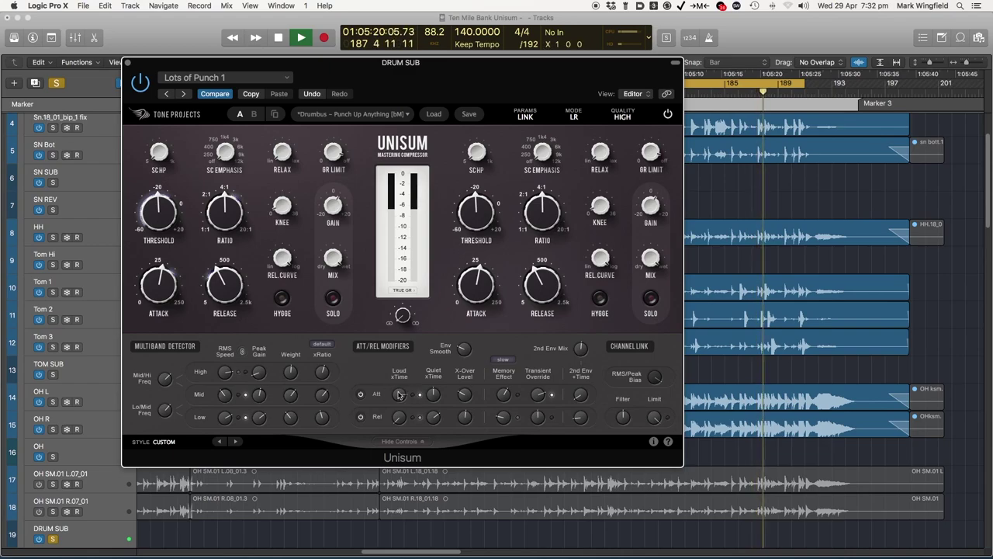
Shorten the Attack to 25.65 ms, lower the Threshold and stop playback
{"action": "left_click", "coordinate": [162, 281]}
{"action": "scroll", "coordinate": [160, 283], "scroll_direction": "down", "scroll_amount": 5}
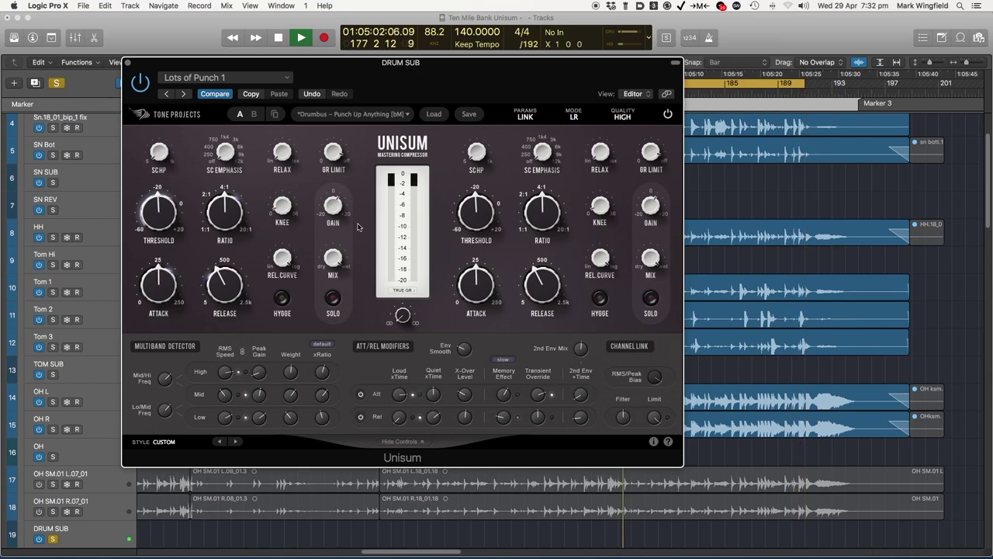
{"action": "mouse_move", "coordinate": [160, 220]}
{"action": "mouse_move", "coordinate": [160, 220]}
{"action": "left_mouse_down"}
{"action": "mouse_move", "coordinate": [155, 232]}
{"action": "mouse_move", "coordinate": [165, 208]}
{"action": "left_mouse_up"}
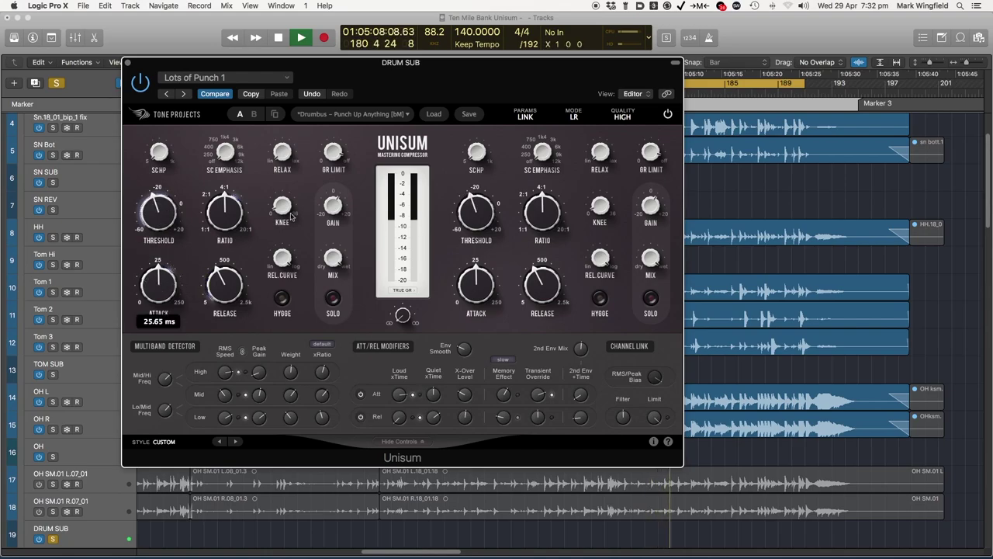
{"action": "mouse_move", "coordinate": [291, 216]}
{"action": "key", "text": "space"}
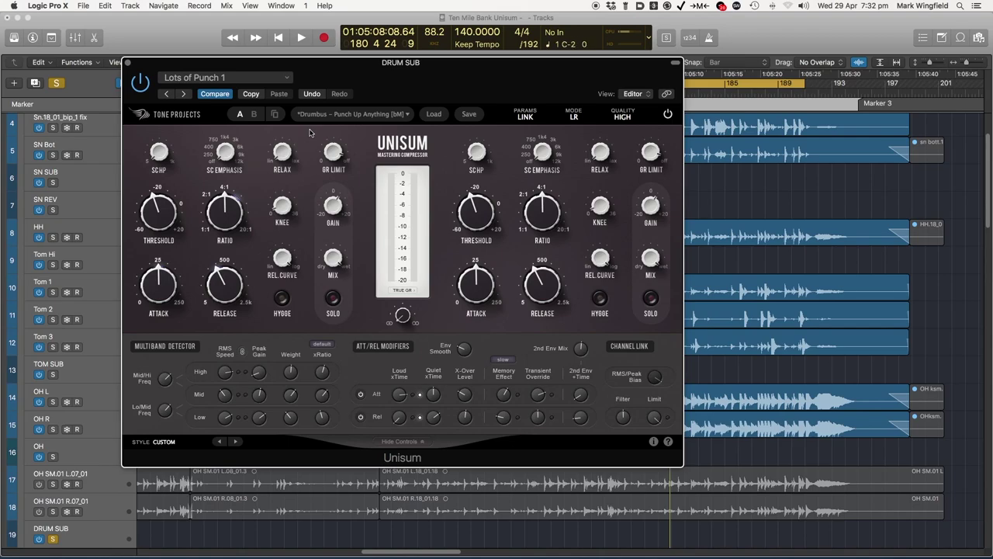
Reposition the DRUM SUB plug-in window and hide its multiband detector and modifier controls
{"action": "left_click_drag", "start_coordinate": [334, 64], "coordinate": [347, 90]}
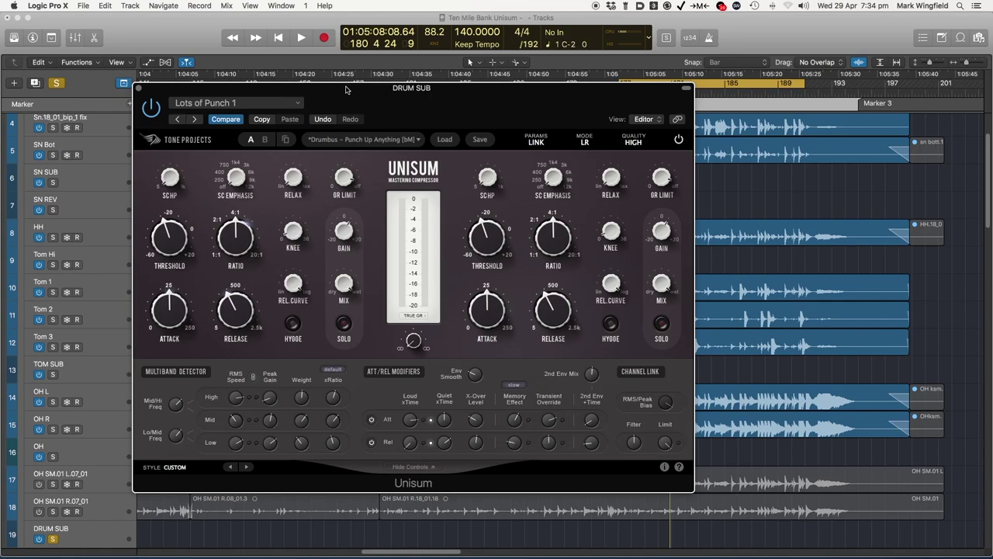
{"action": "left_click_drag", "start_coordinate": [346, 90], "coordinate": [340, 102]}
{"action": "left_click", "coordinate": [406, 477]}
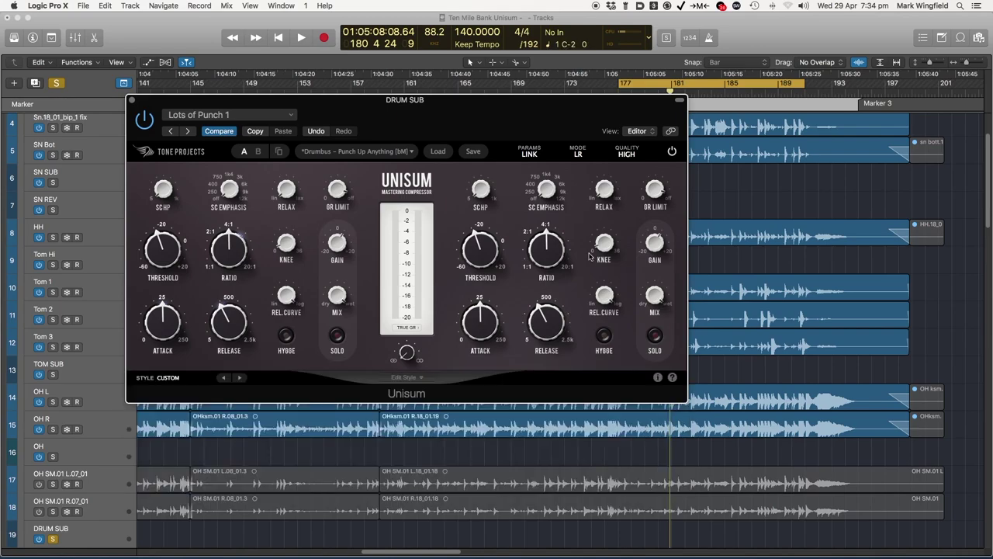
{"action": "left_click_drag", "start_coordinate": [494, 106], "coordinate": [496, 114]}
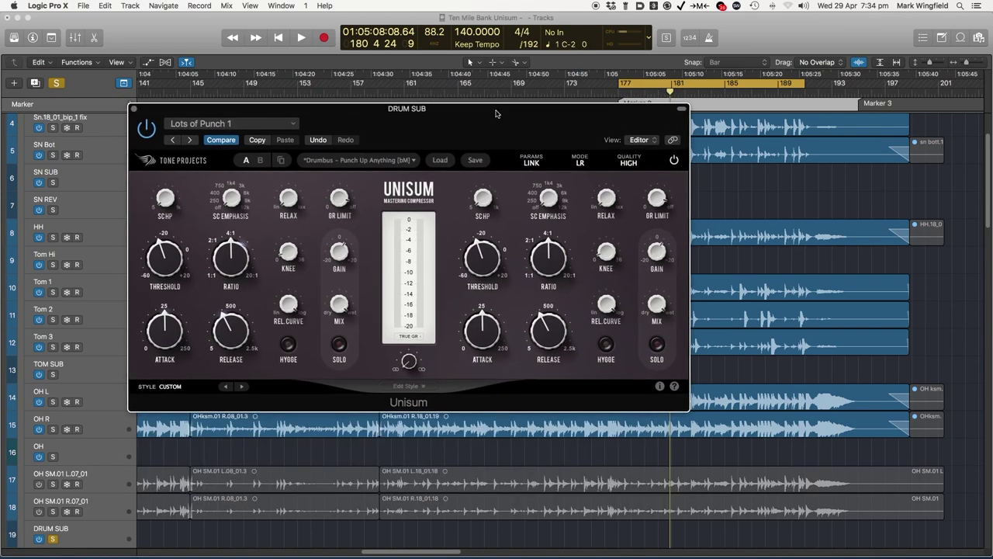